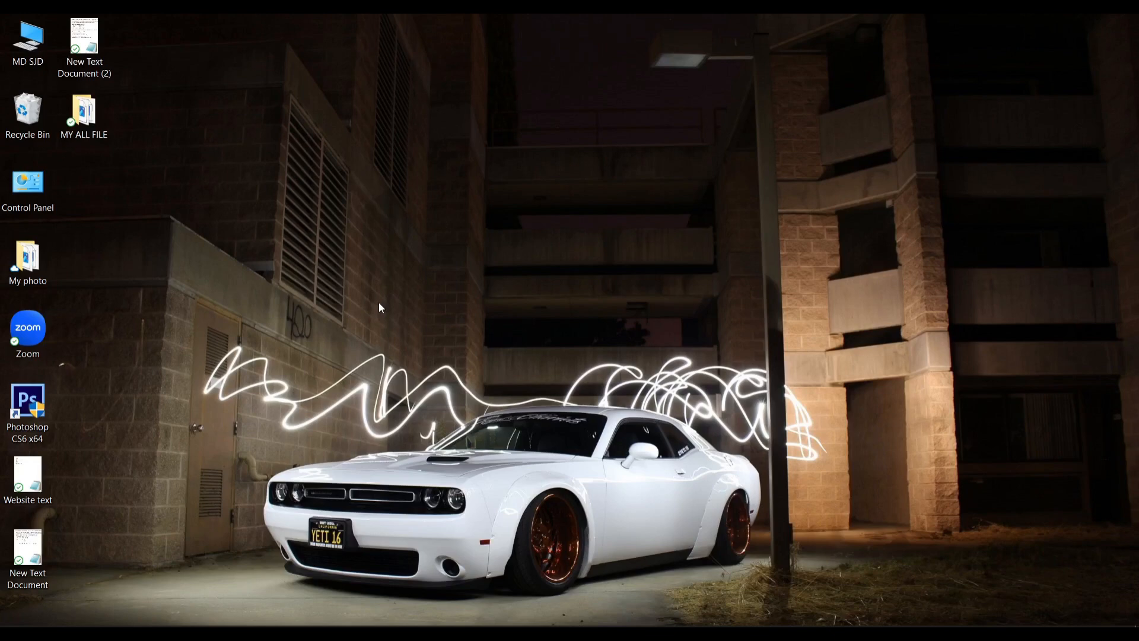
Refresh the desktop icons repeatedly, then restore the browser showing the News World SJD posts list
right_click(335, 118)
click(351, 156)
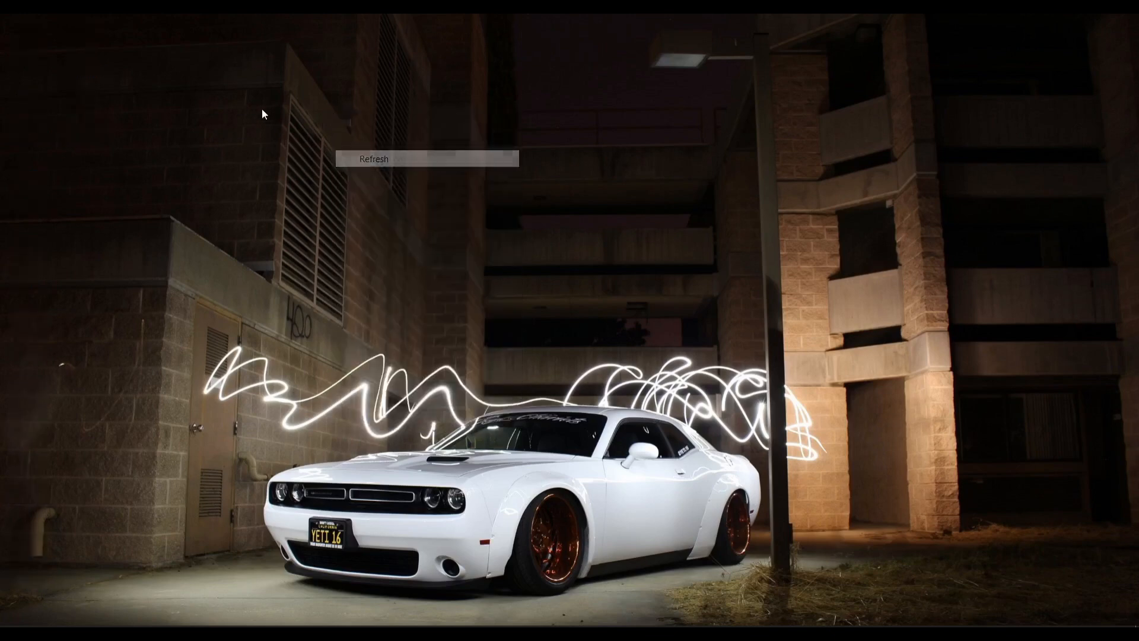
right_click(262, 110)
click(304, 155)
right_click(260, 108)
click(296, 154)
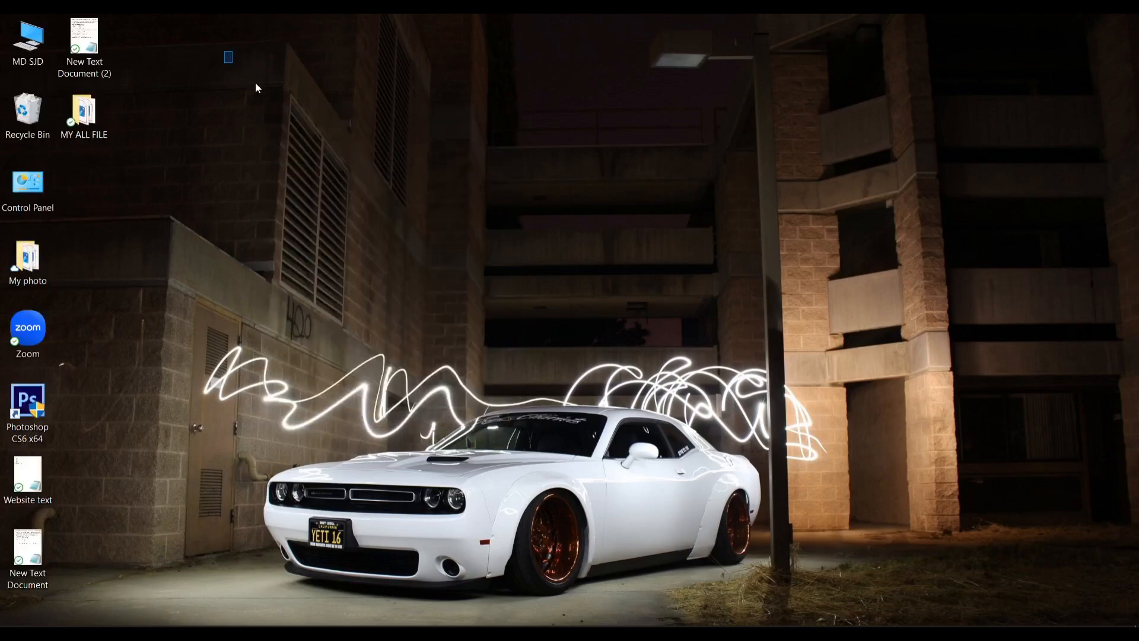
right_click(223, 51)
click(281, 98)
right_click(239, 69)
click(282, 112)
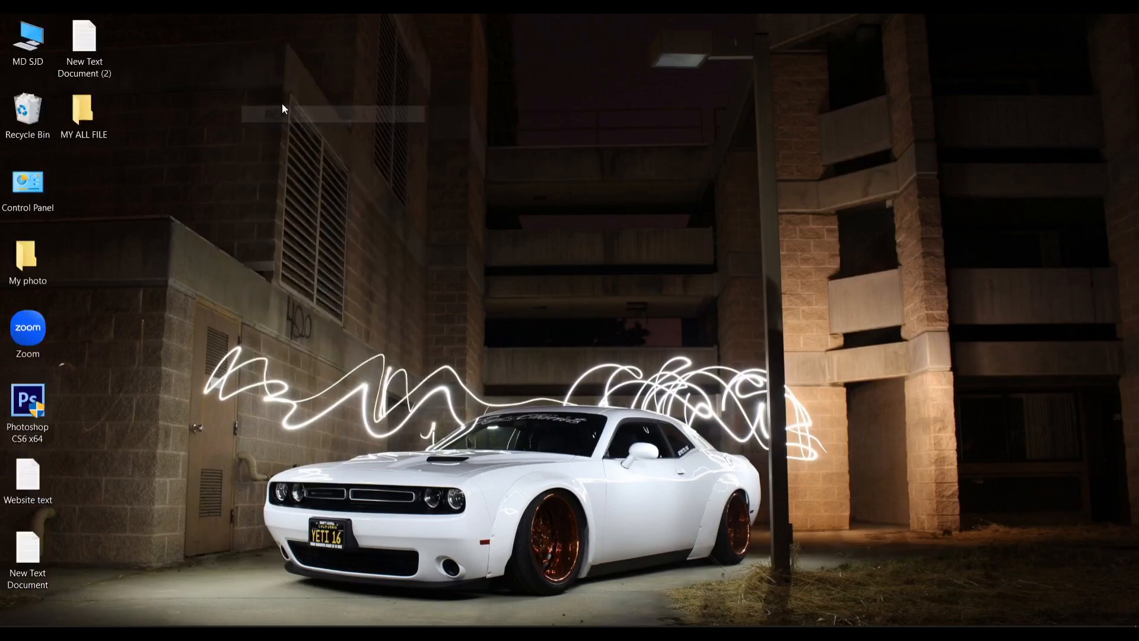
right_click(255, 76)
click(293, 122)
right_click(264, 84)
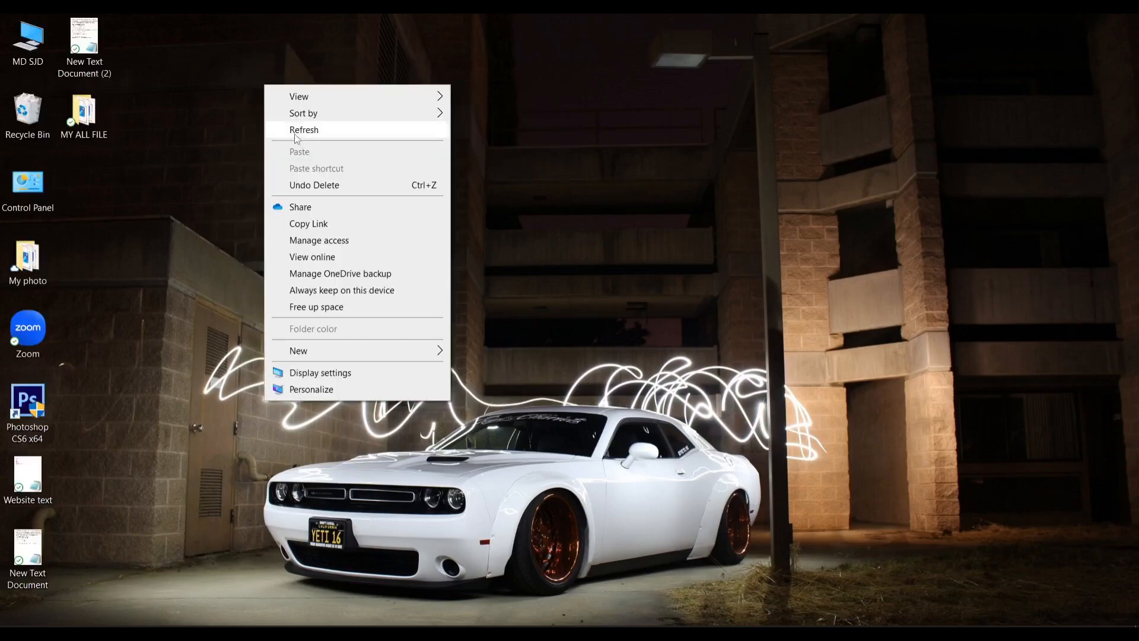
click(306, 128)
right_click(283, 110)
click(305, 154)
right_click(285, 121)
click(308, 166)
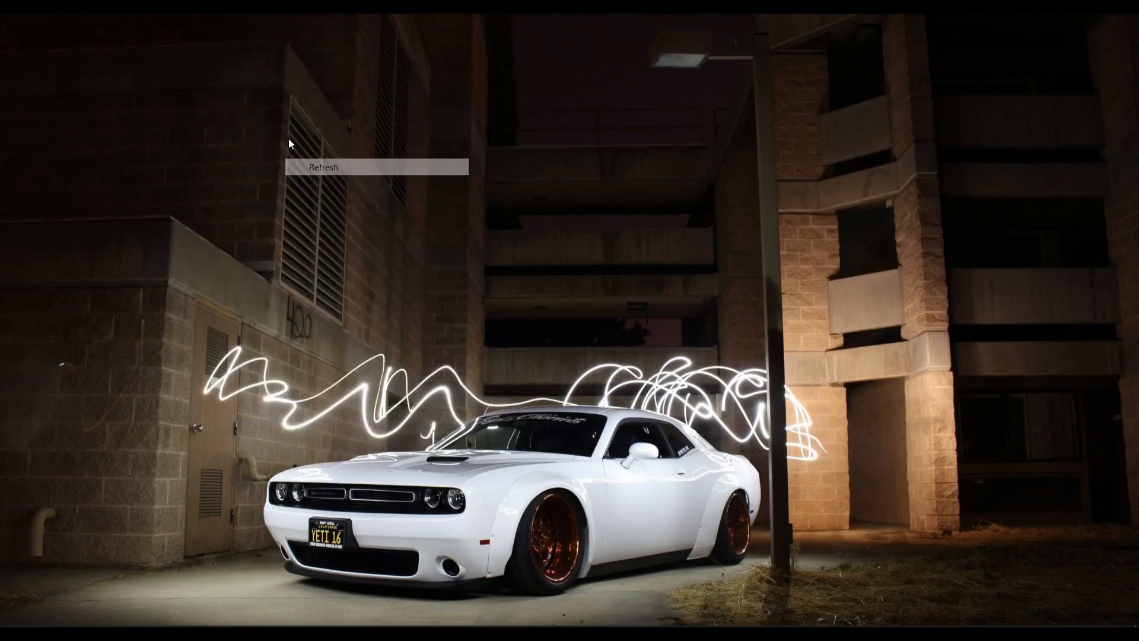
right_click(284, 137)
click(308, 181)
right_click(282, 132)
click(275, 133)
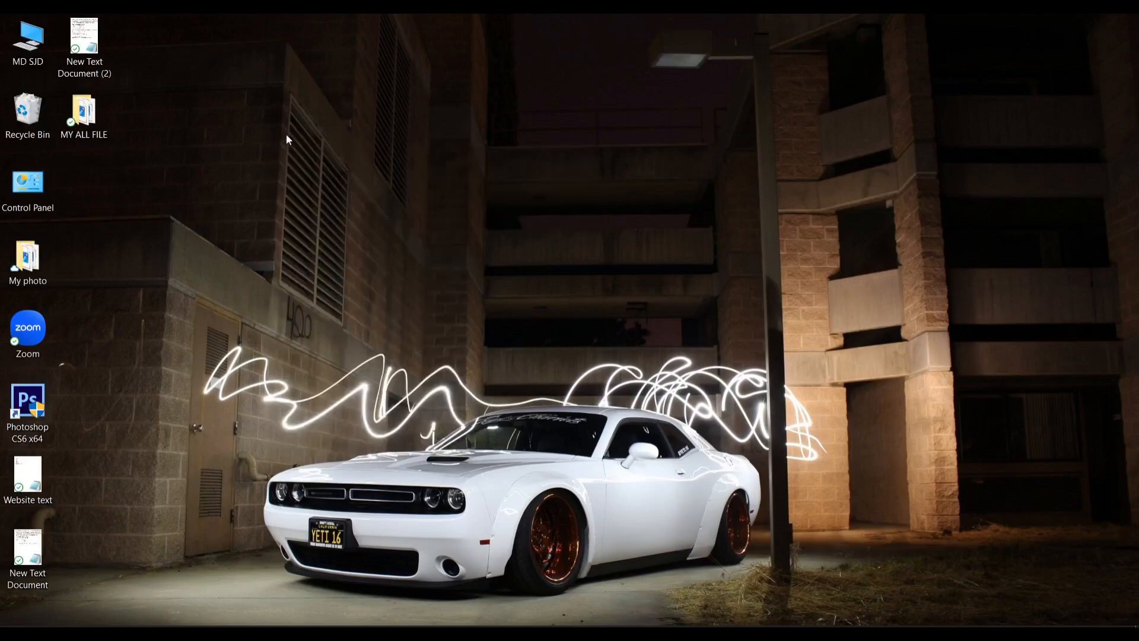
right_click(286, 139)
click(309, 178)
right_click(279, 191)
click(311, 234)
right_click(257, 168)
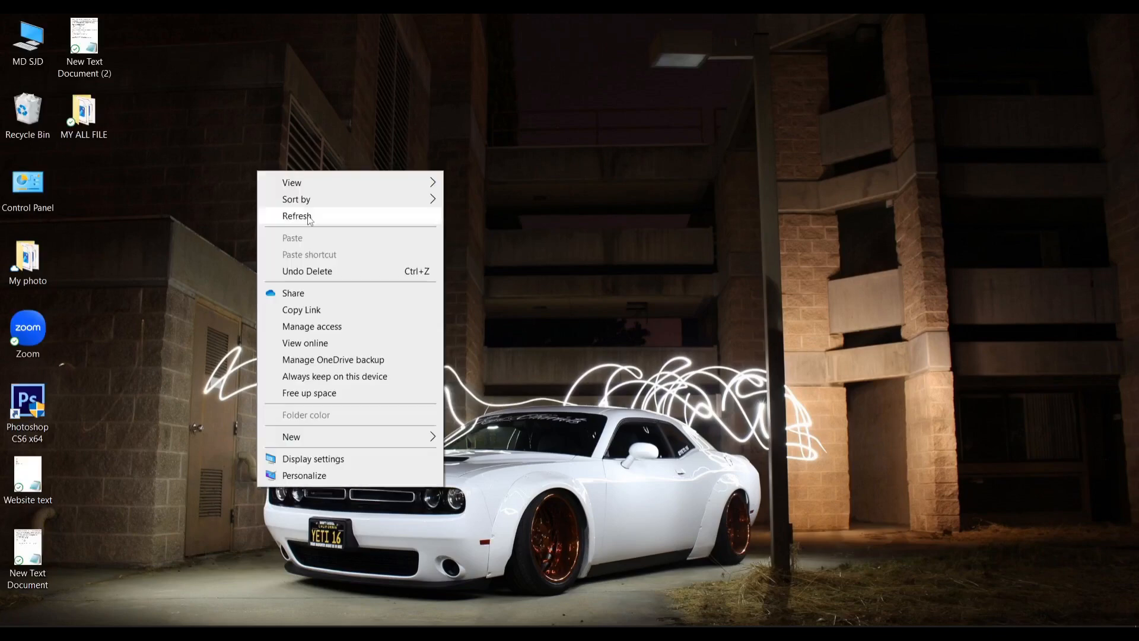
click(273, 216)
right_click(268, 172)
click(303, 219)
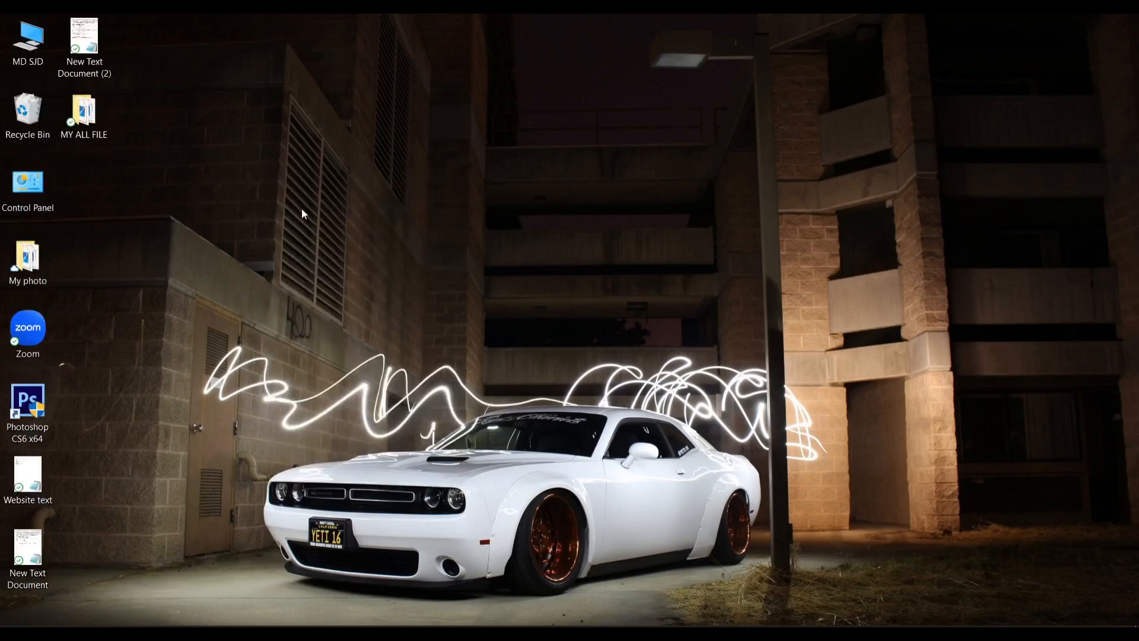
right_click(264, 163)
click(284, 208)
right_click(265, 156)
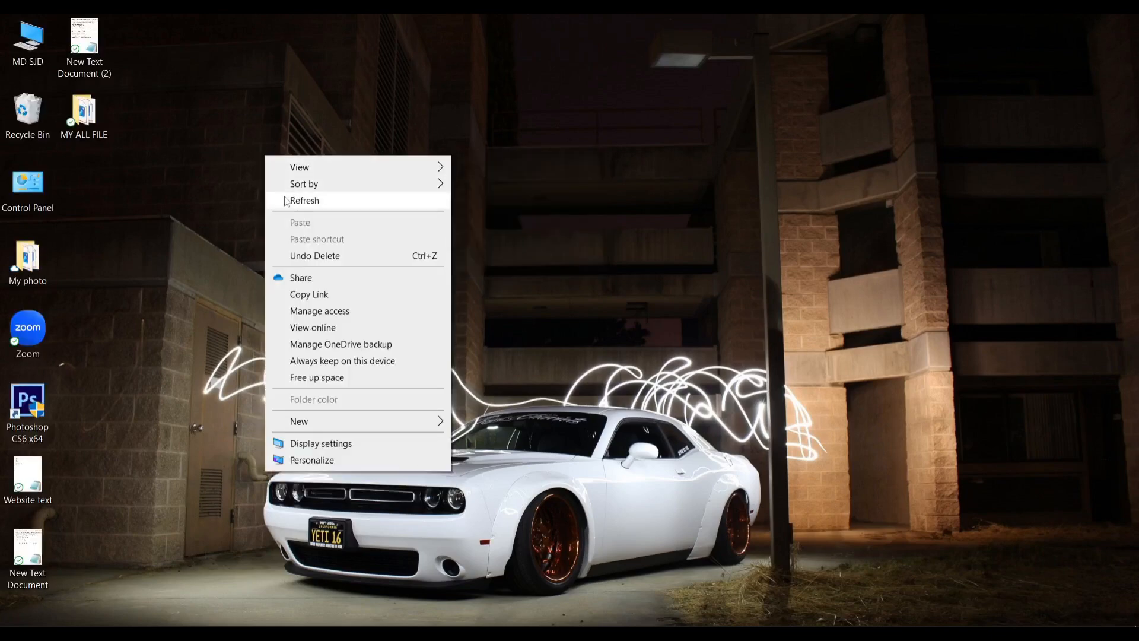
click(297, 200)
right_click(262, 131)
click(297, 176)
right_click(267, 153)
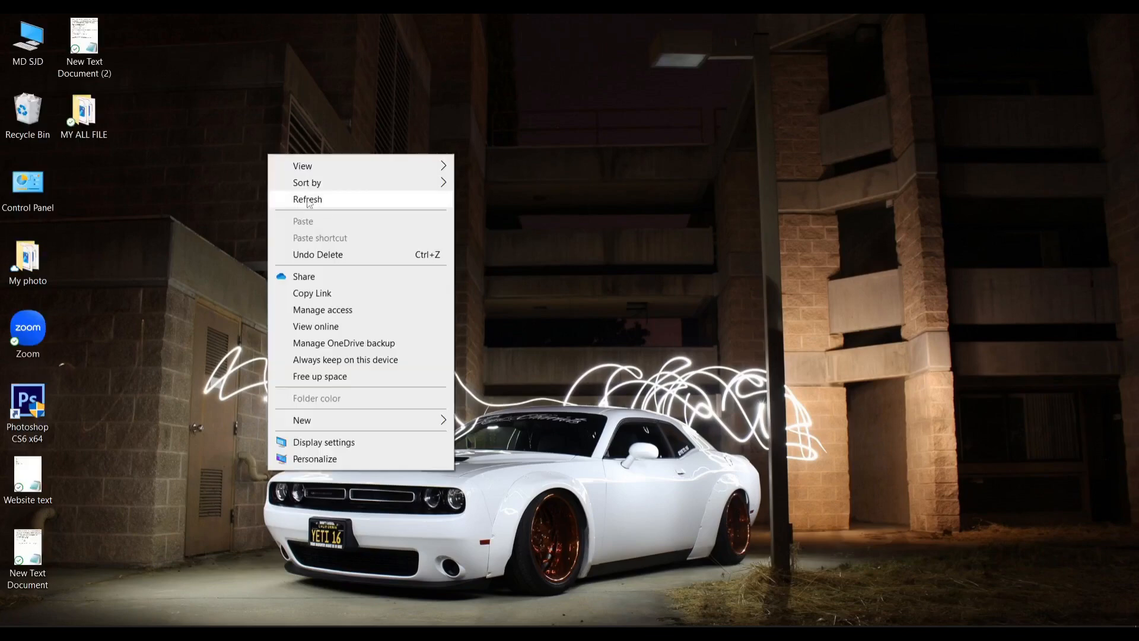
click(297, 198)
right_click(270, 136)
click(318, 182)
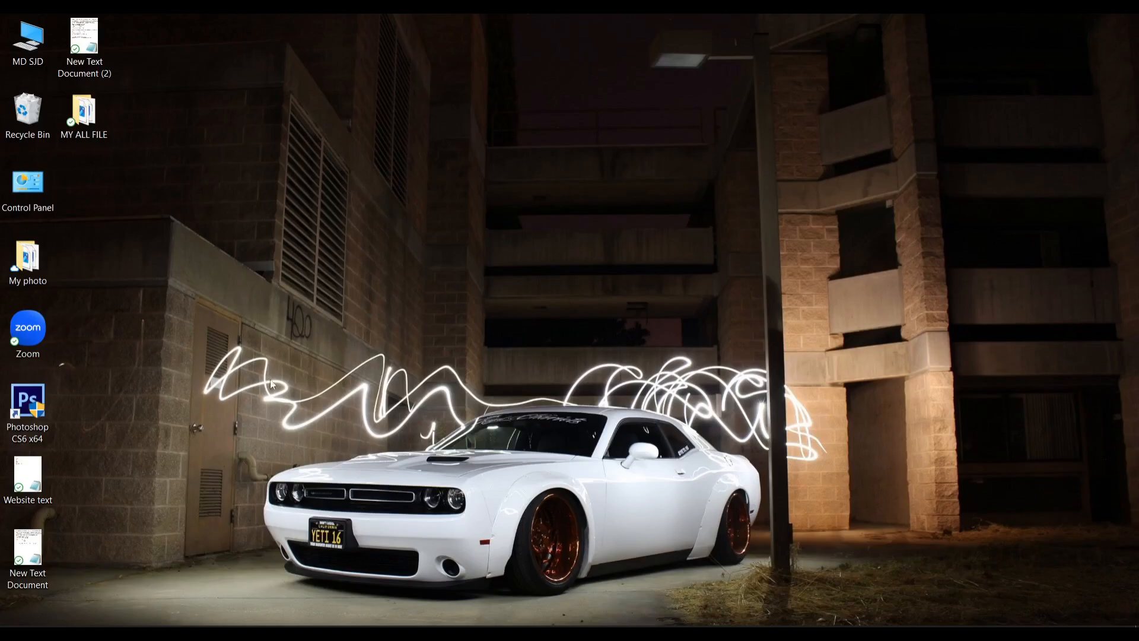
click(275, 625)
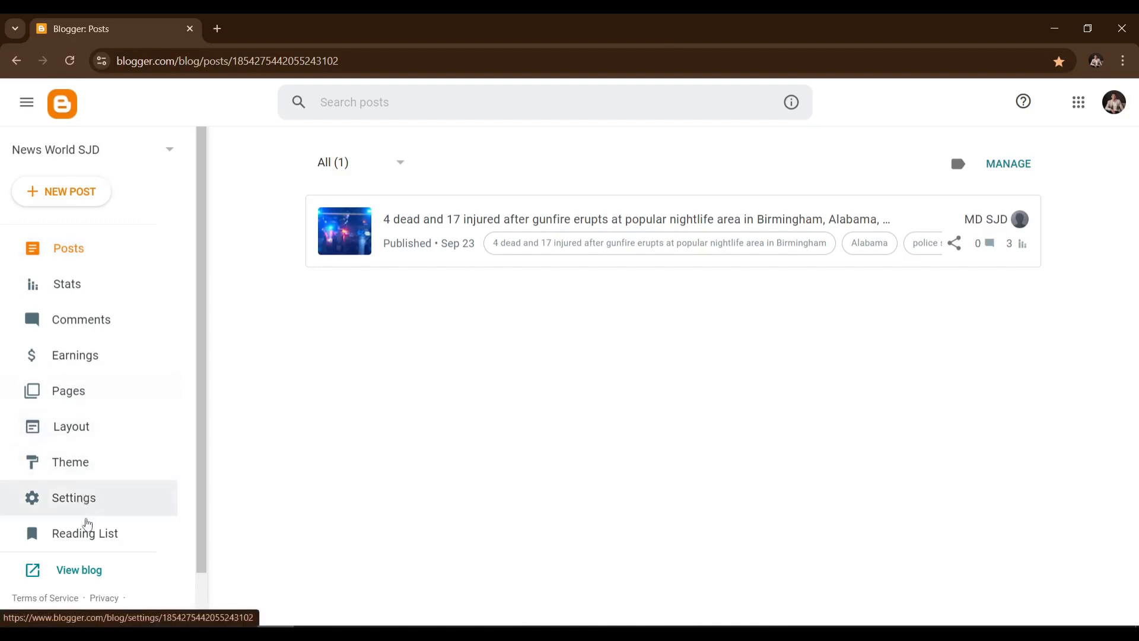
View the live News World SJD blog in a new tab, scroll it, then return to Posts
click(82, 583)
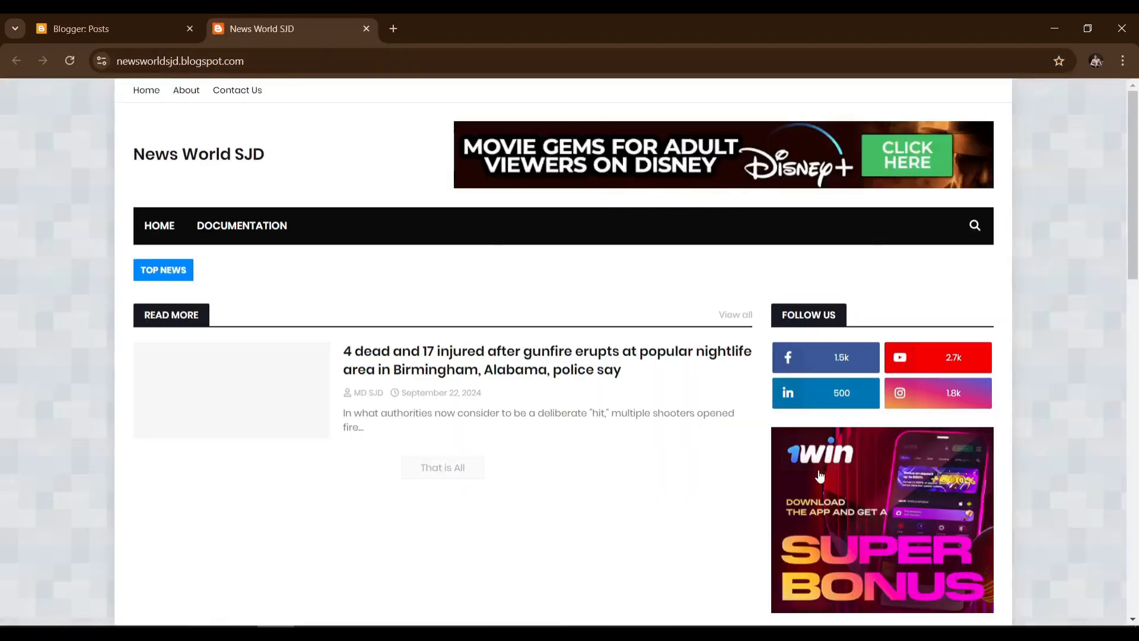
scroll(792, 425, down, 5)
scroll(661, 477, down, 10)
scroll(587, 465, up, 15)
click(91, 24)
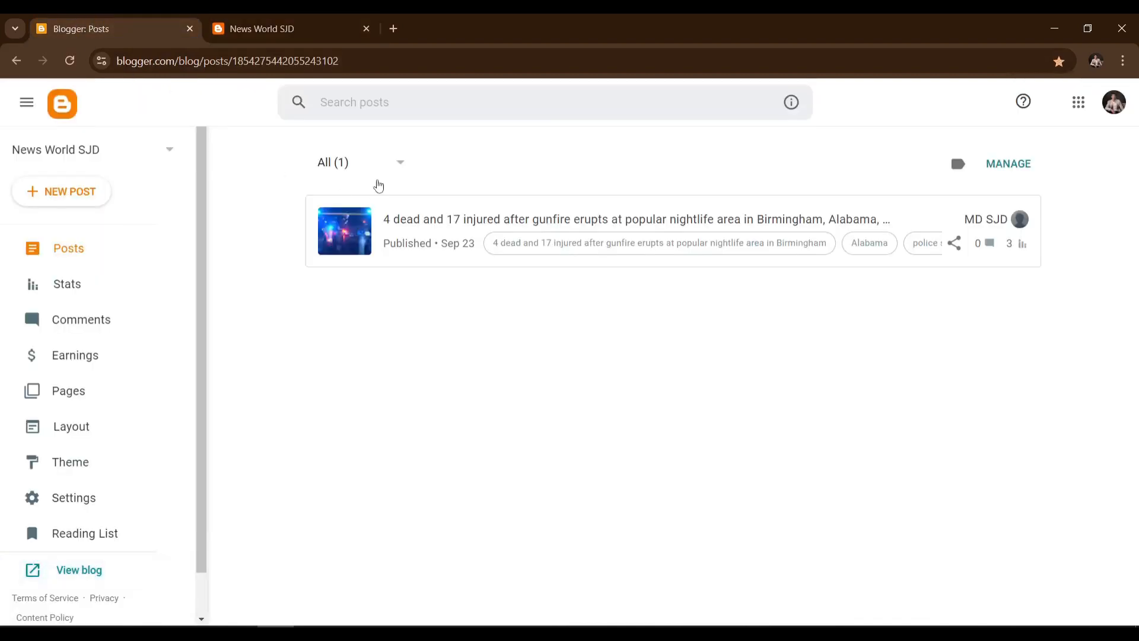
Start a new post, look over its More options and paragraph styles, then open a new browser window
click(56, 192)
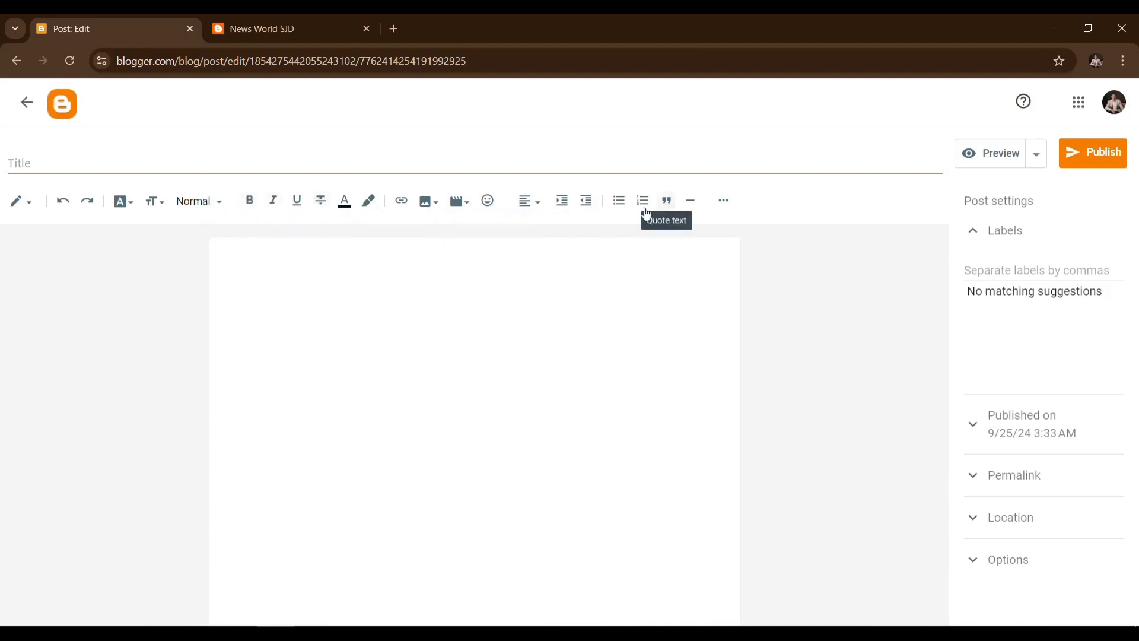
click(724, 203)
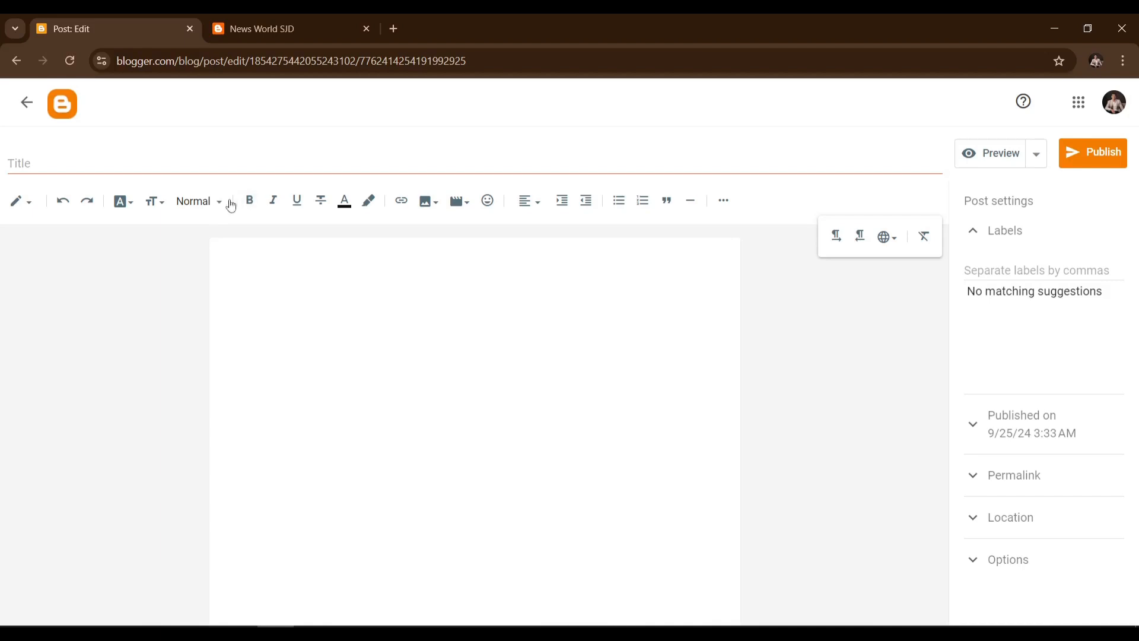
click(236, 204)
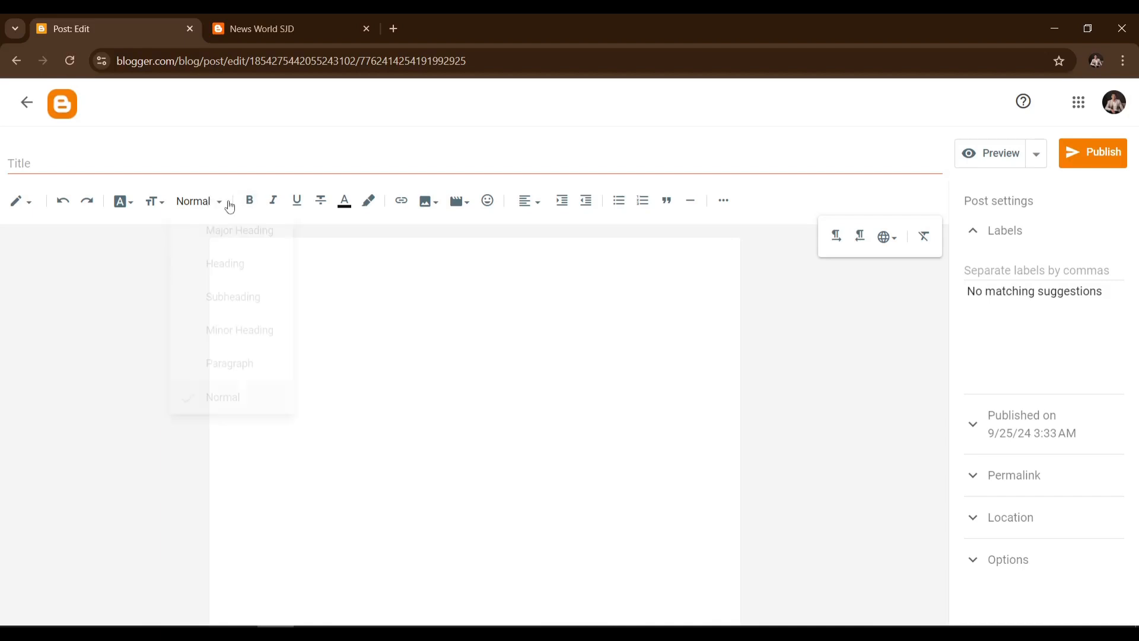
click(868, 268)
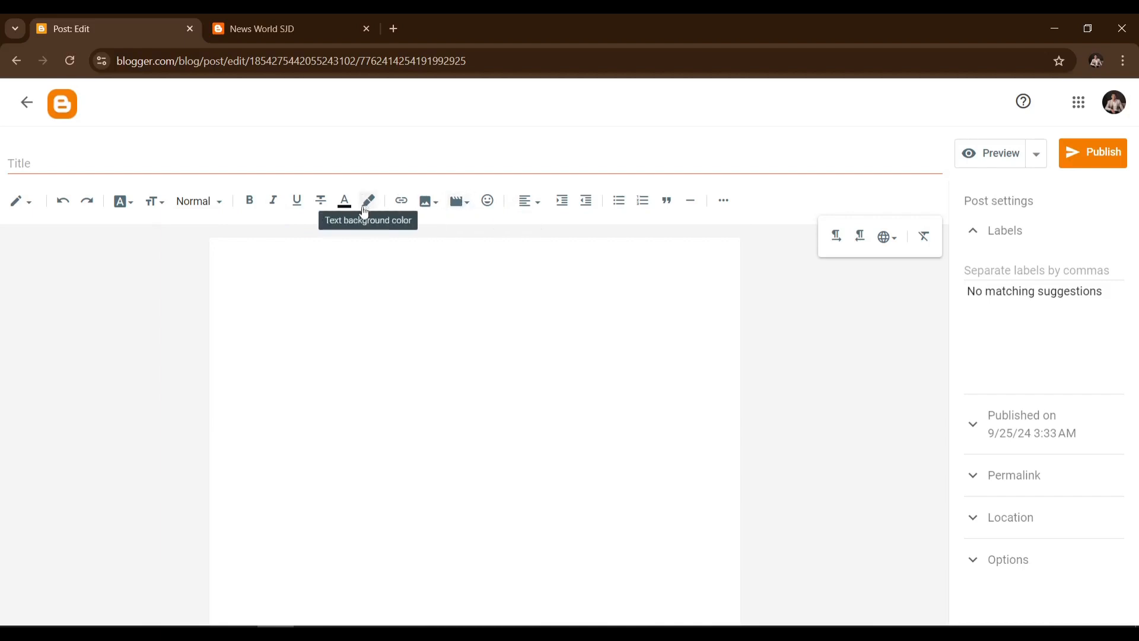
click(76, 155)
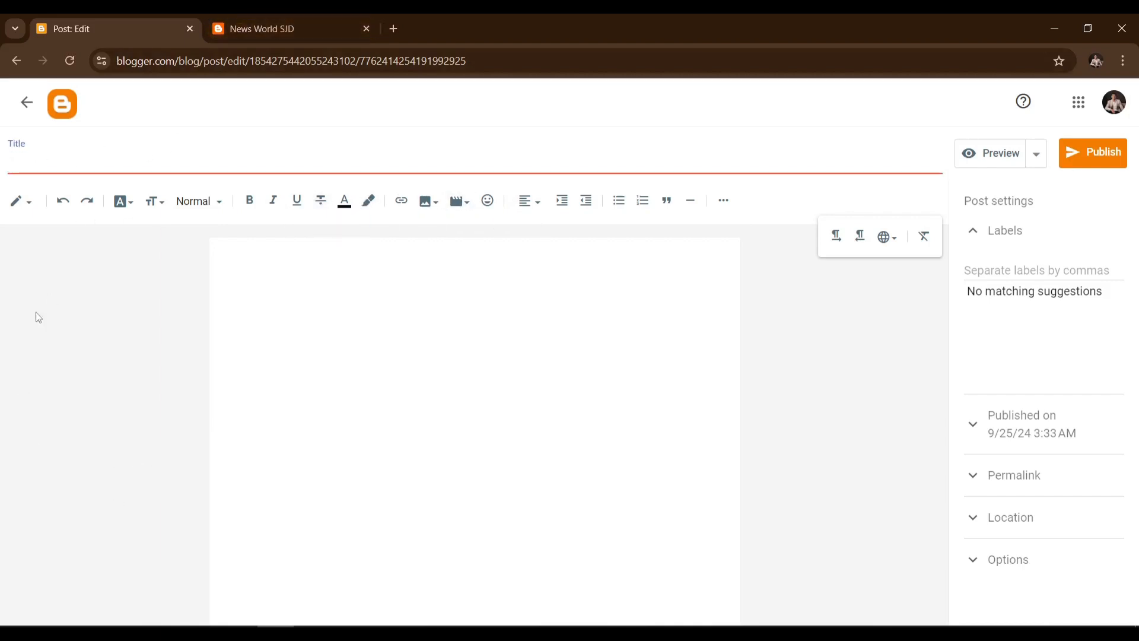
key(ctrl+n)
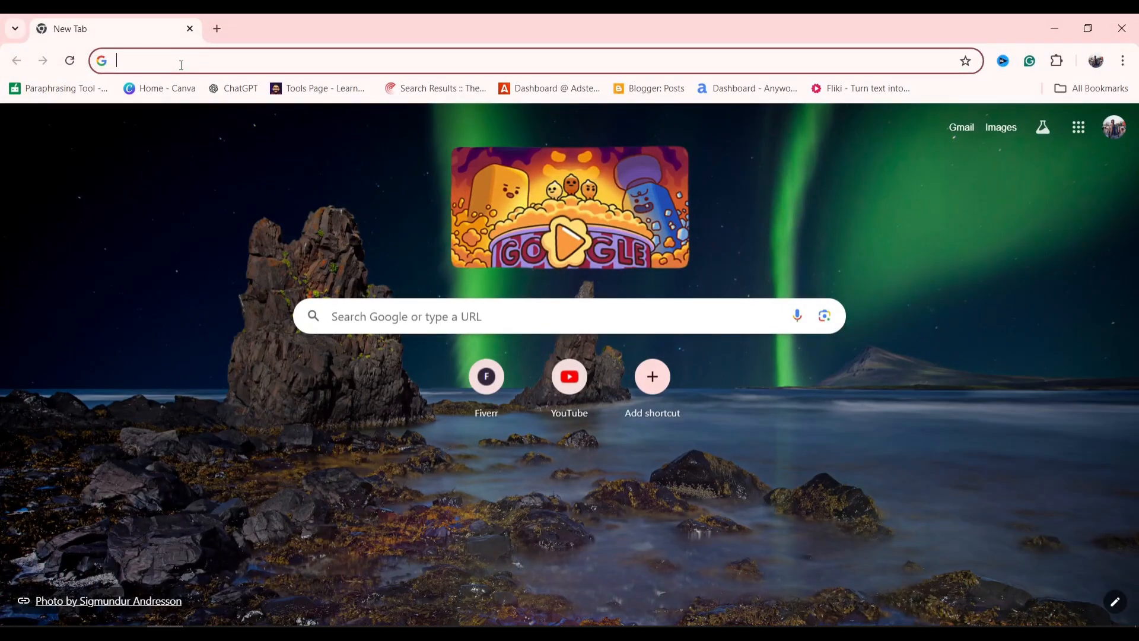
Search for 'goggle news' and open the Google News site
text(M)
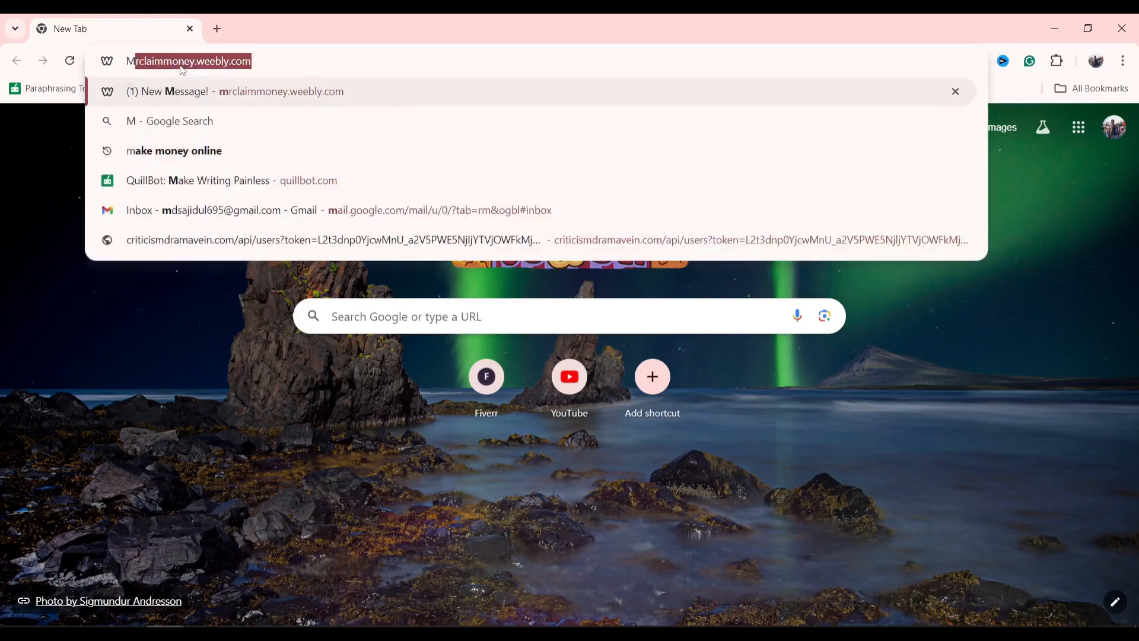
key(BackSpace)
key(BackSpace)
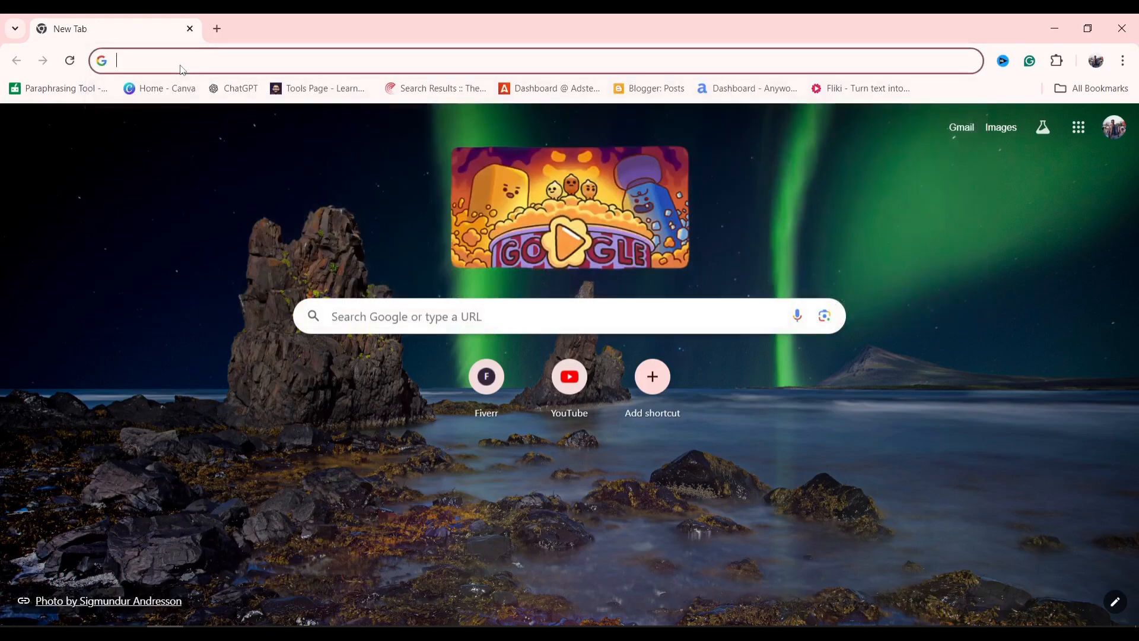
text(goggle)
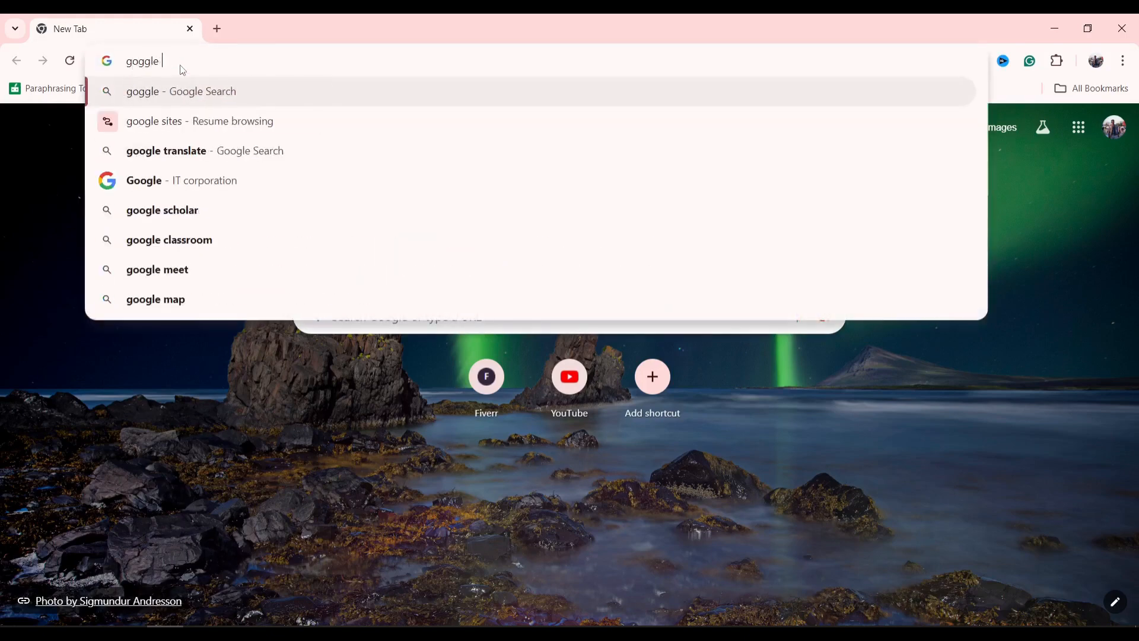
text( news)
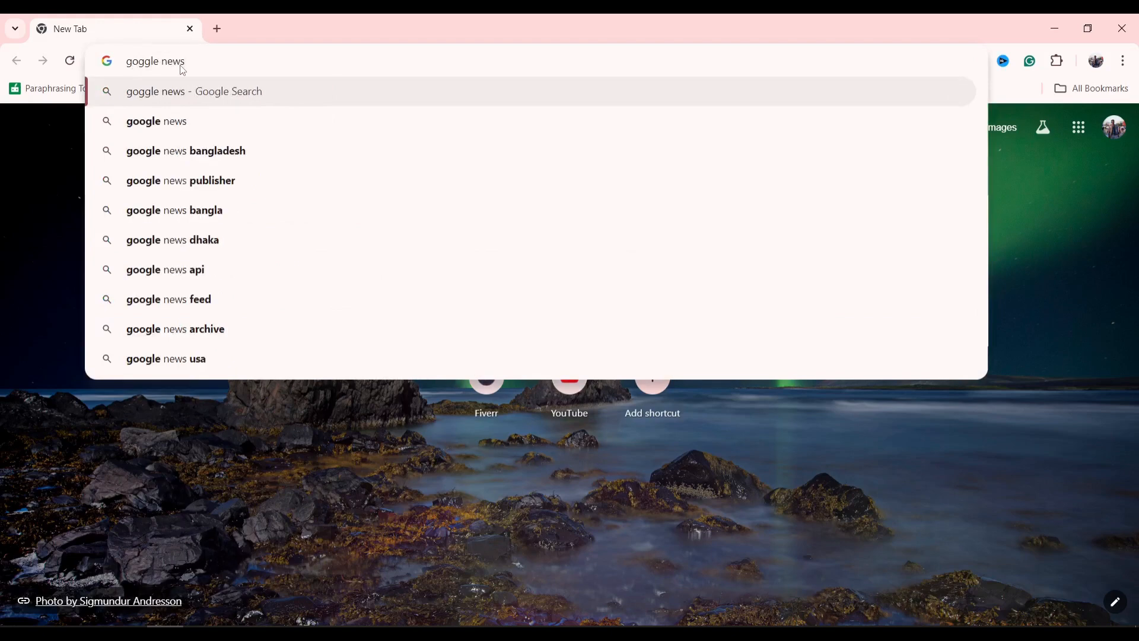
key(Return)
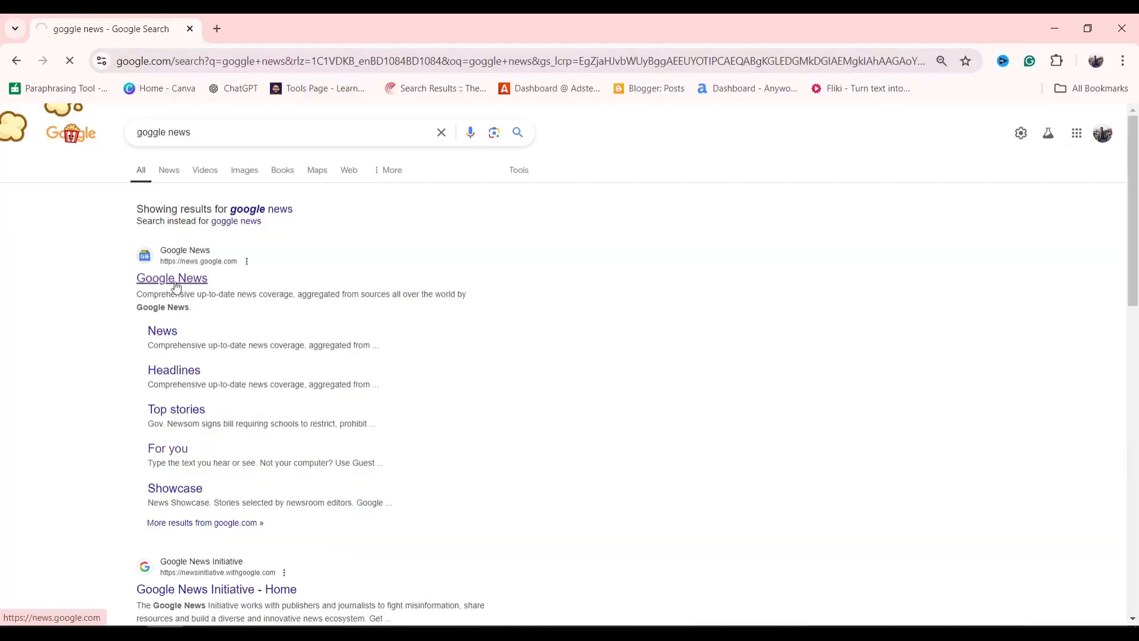
click(173, 279)
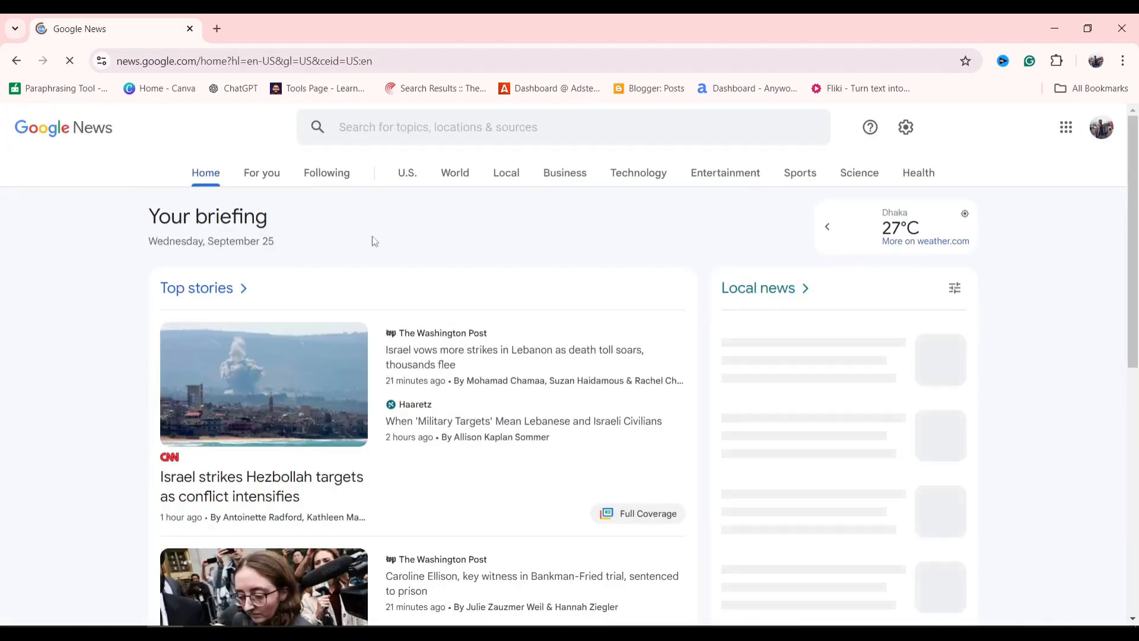
Browse the U.S. section, then the World section down to the Reuters UN chief headline
scroll(358, 239, down, 2)
scroll(418, 239, down, 2)
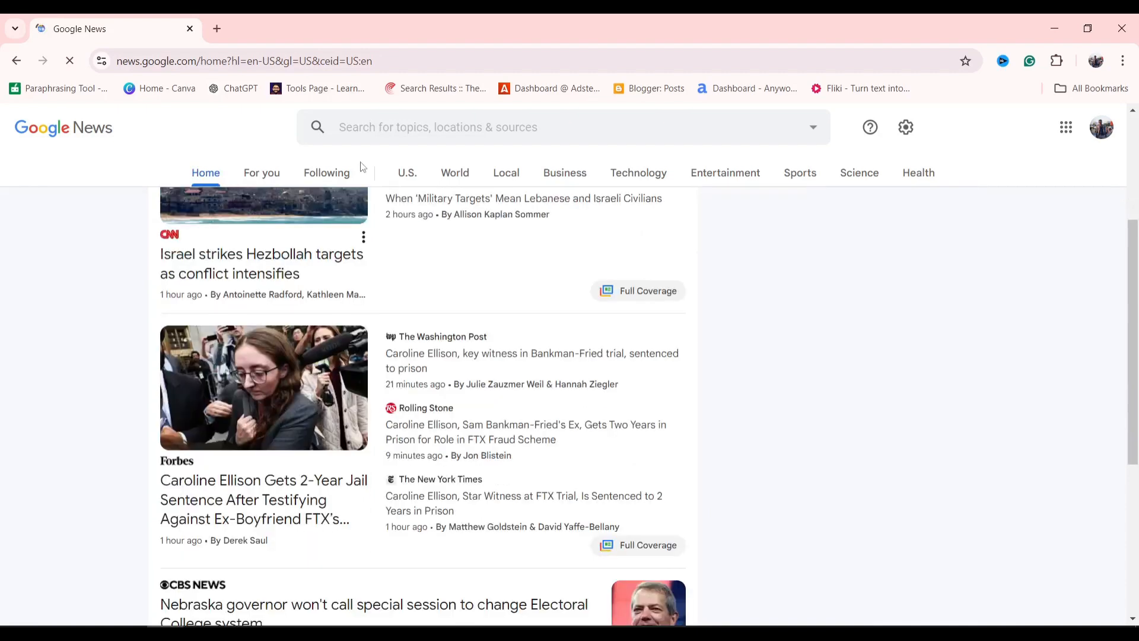
click(414, 181)
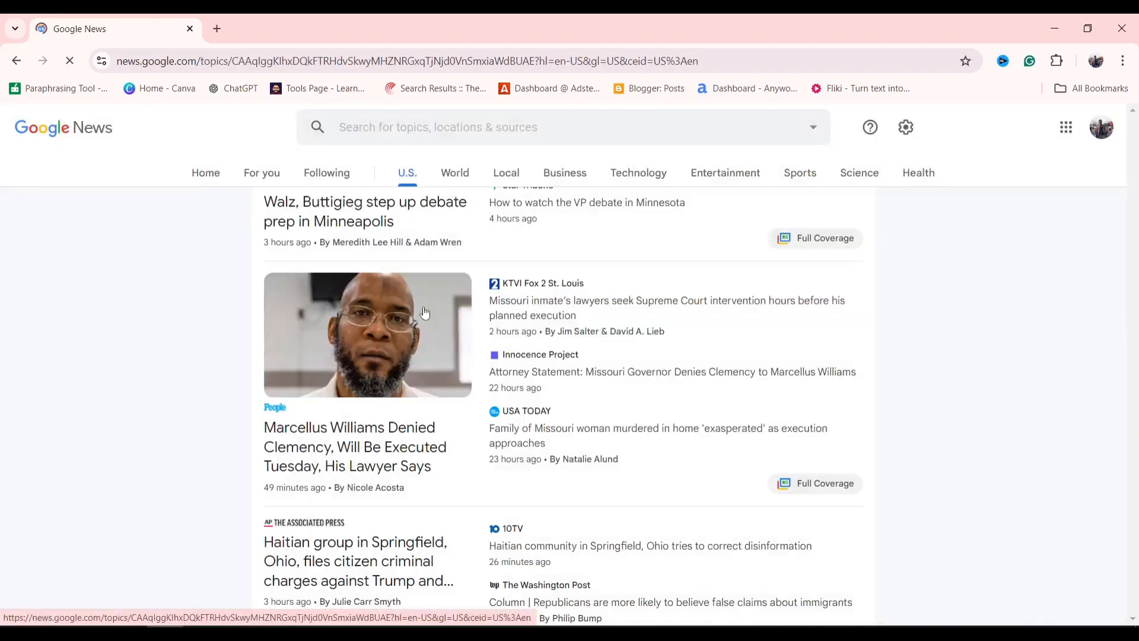
scroll(451, 238, up, 4)
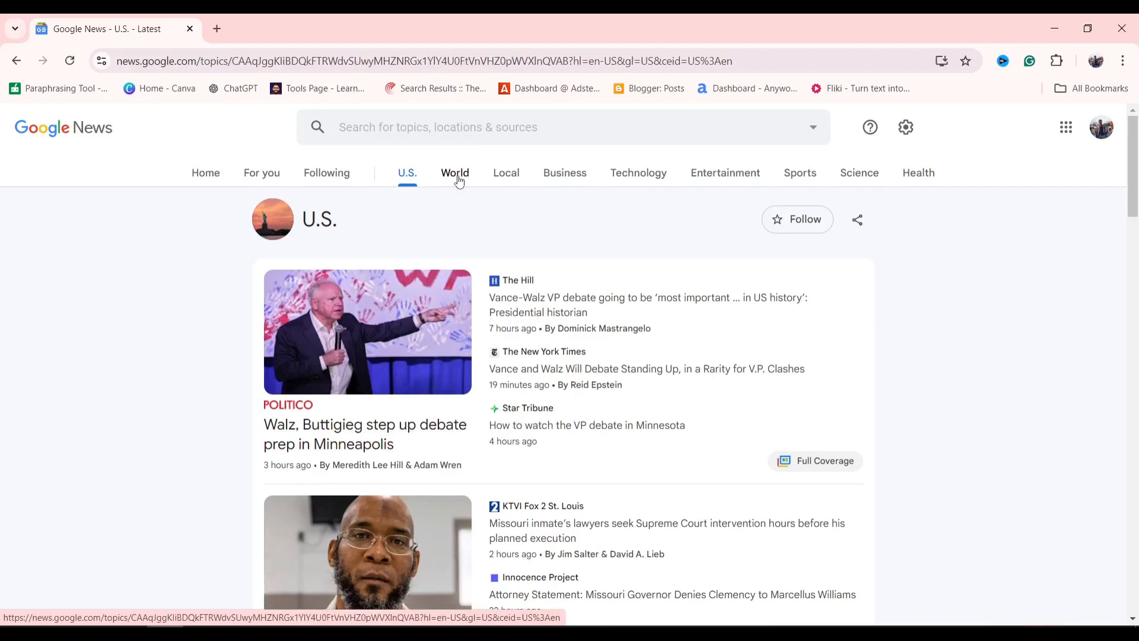
click(457, 178)
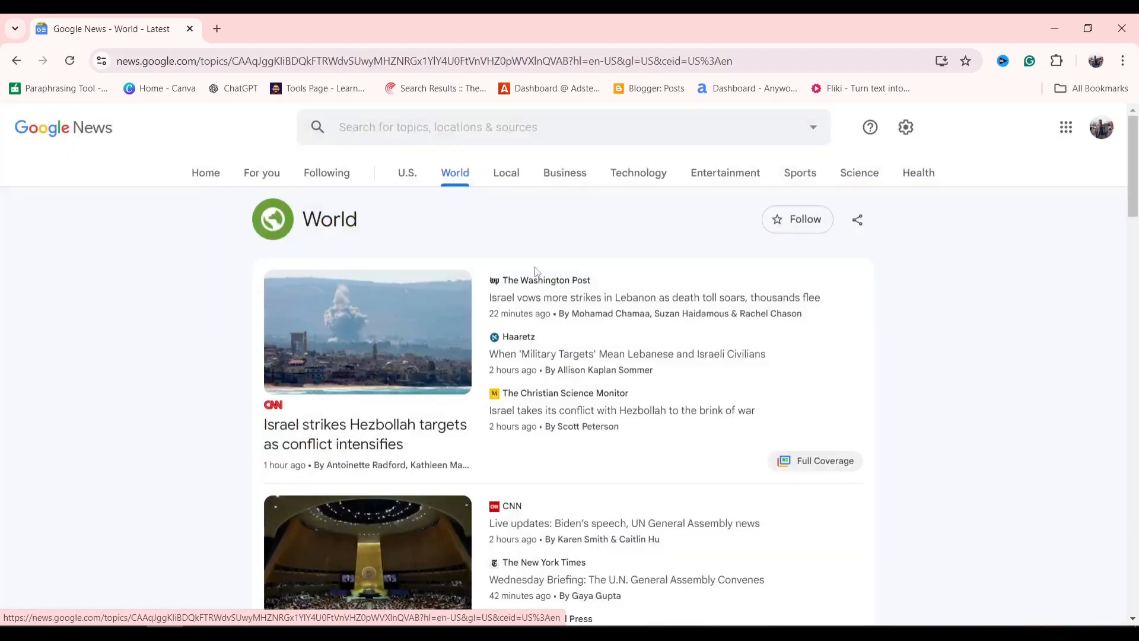
scroll(281, 270, down, 2)
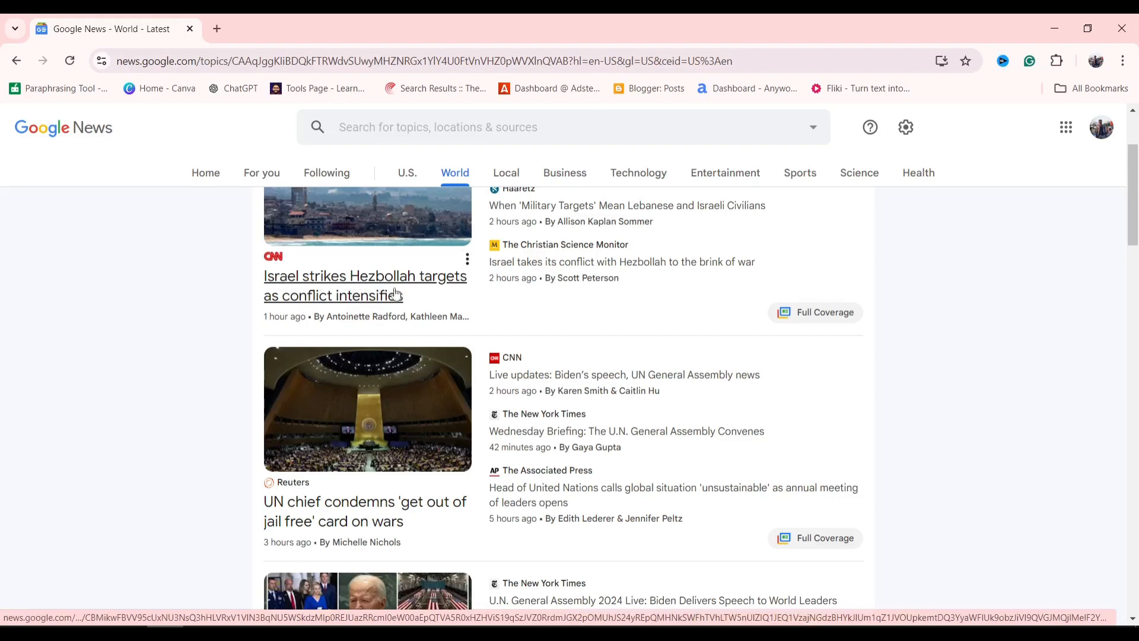
scroll(361, 287, down, 3)
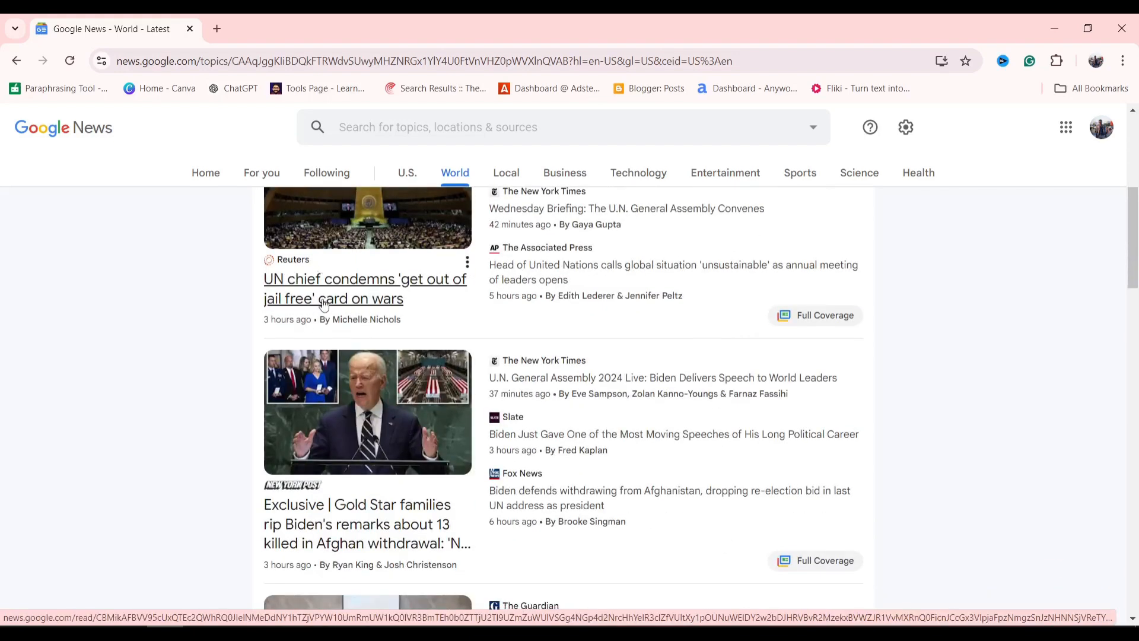
scroll(325, 296, up, 1)
scroll(325, 332, down, 1)
scroll(325, 353, up, 2)
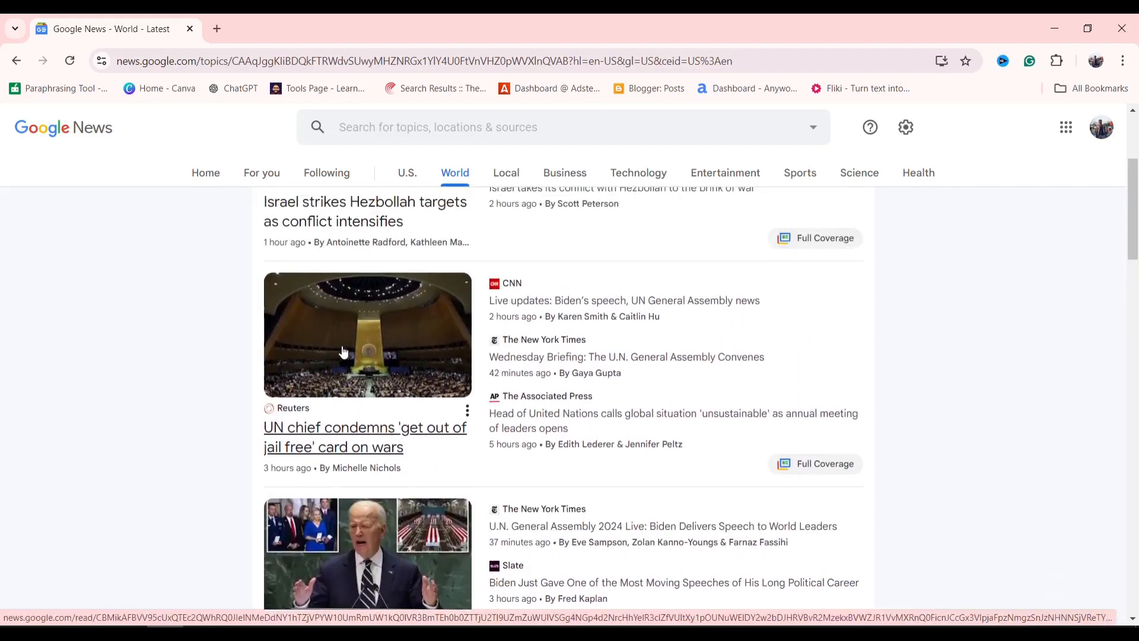
scroll(369, 430, down, 2)
Open the Reuters 'UN chief condemns 'get out of jail free' card on wars' article and skim it
click(370, 288)
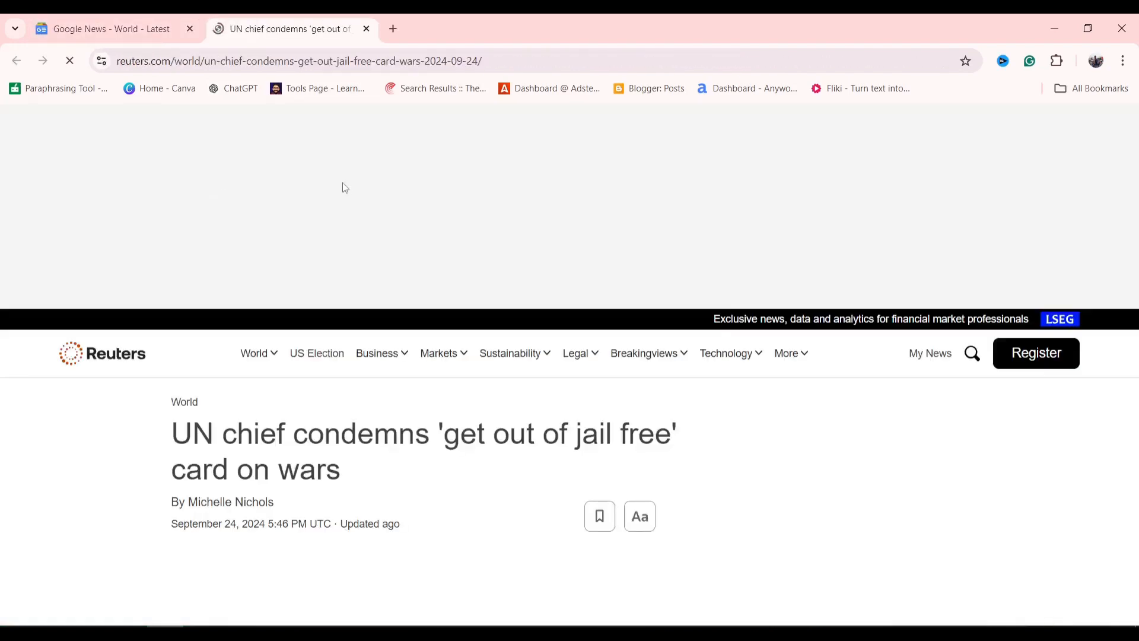
scroll(310, 312, down, 3)
scroll(310, 311, down, 12)
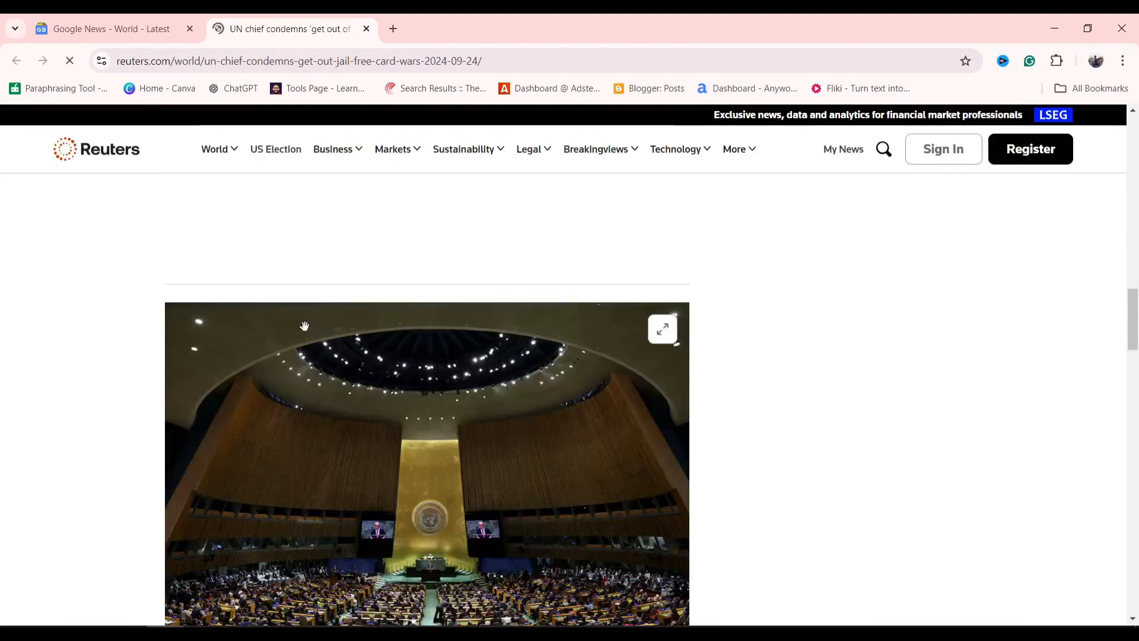
scroll(304, 328, up, 15)
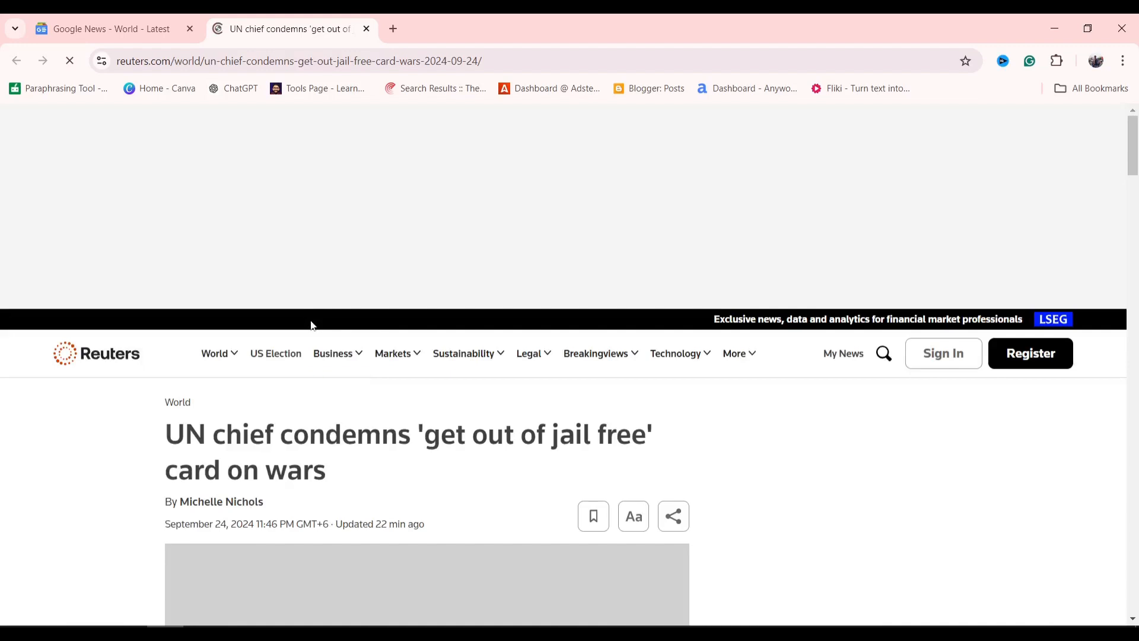
scroll(310, 322, down, 3)
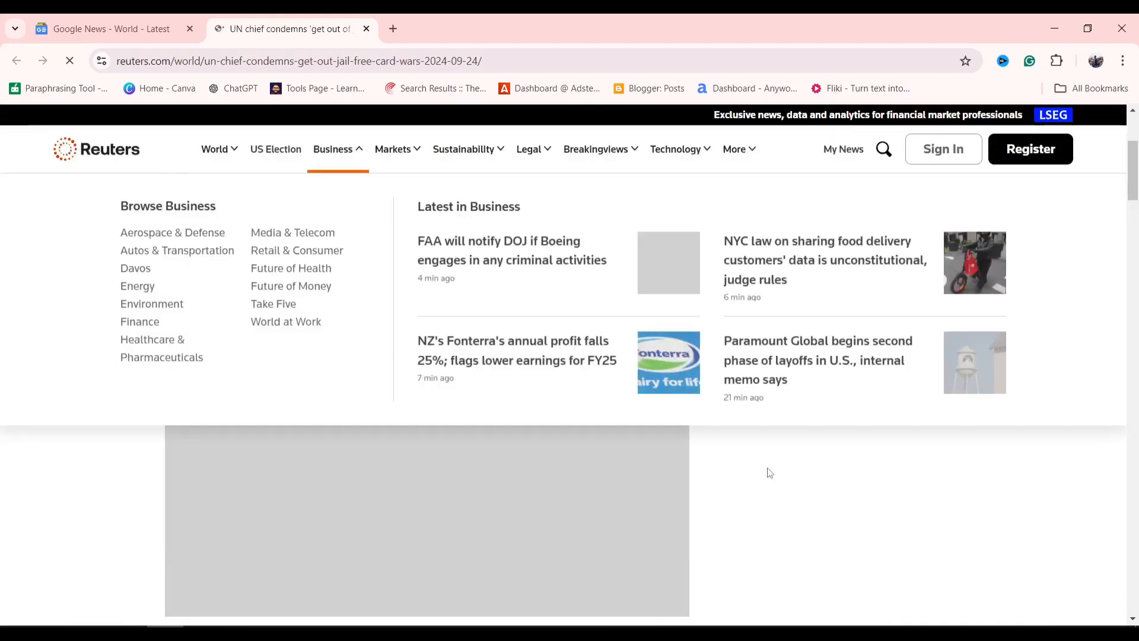
Select the article's headline and switch back to the Blogger post editor
drag(168, 209, 350, 257)
key(ctrl+c)
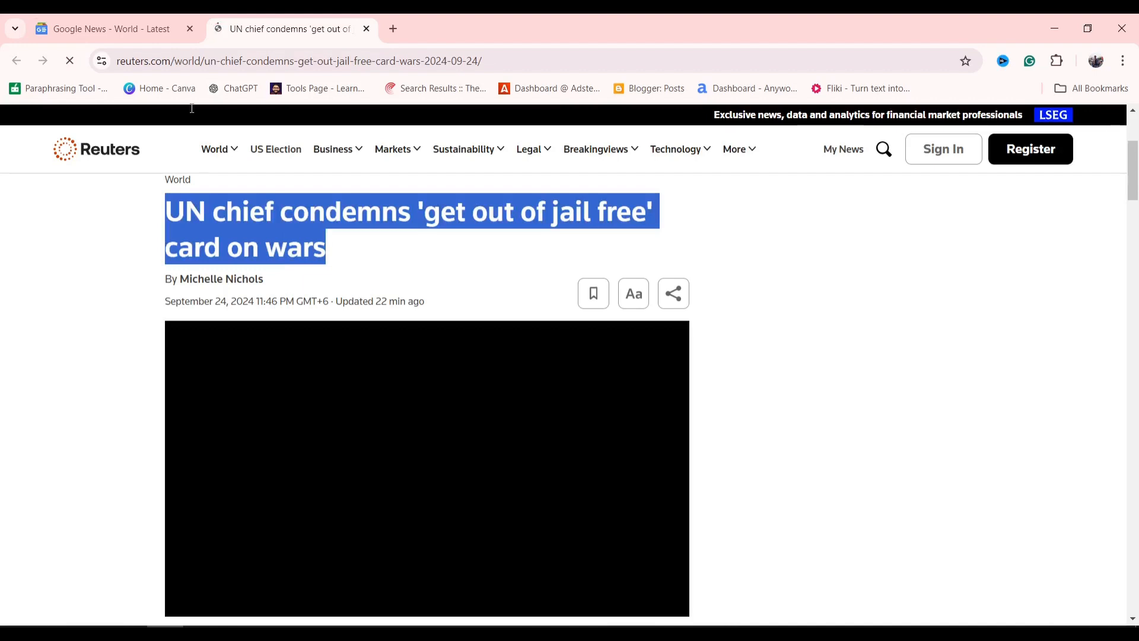
mouse_move(275, 634)
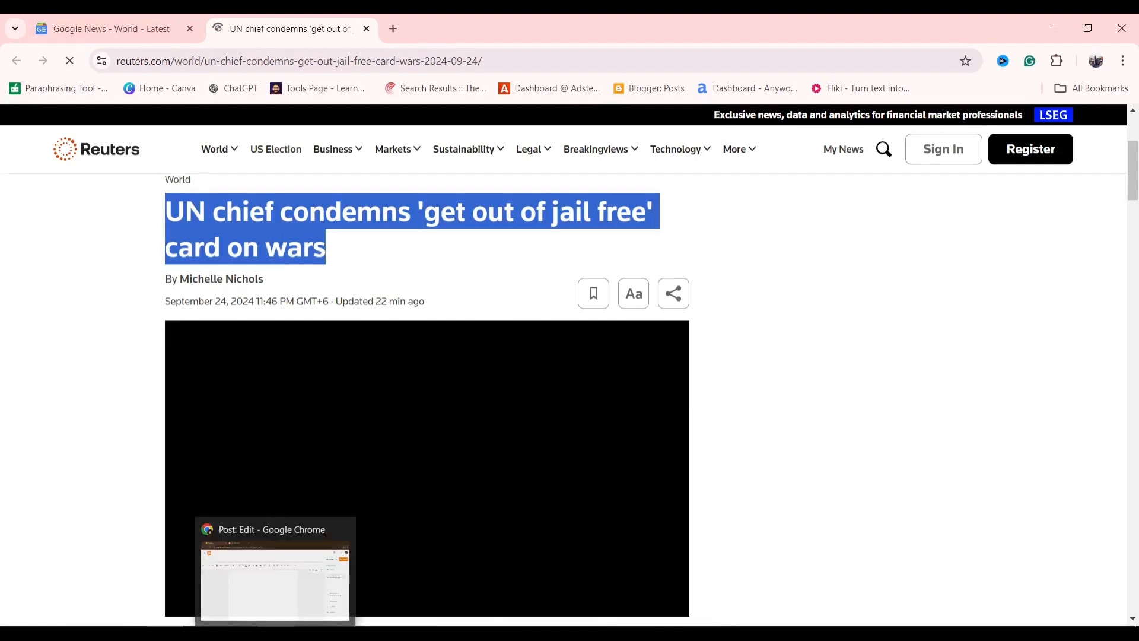
click(275, 576)
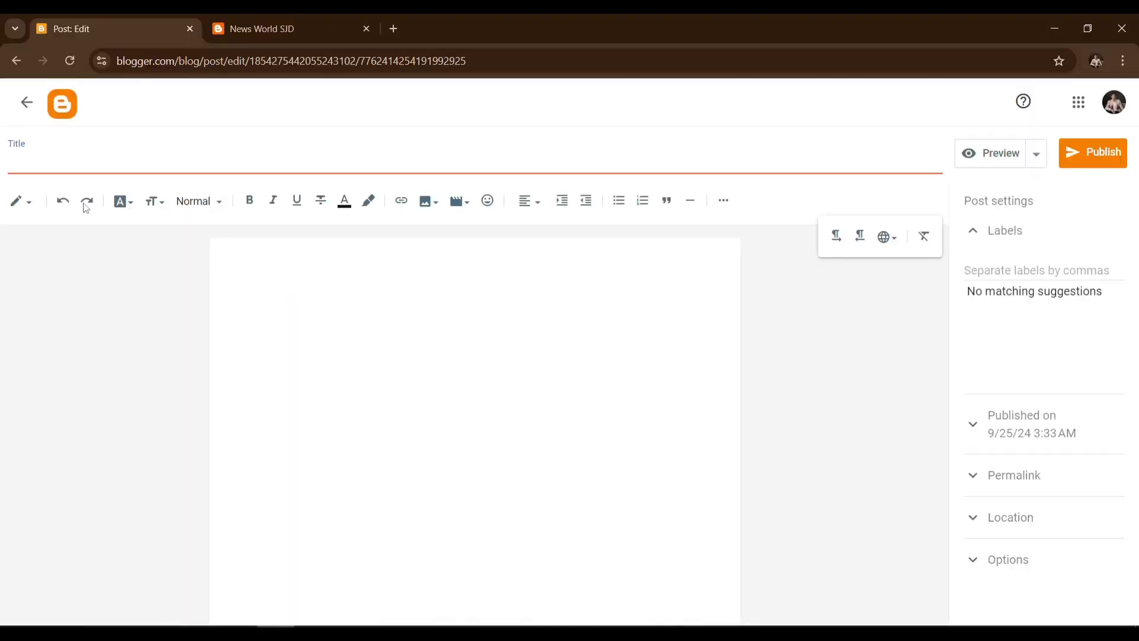
Paste 'UN chief condemns 'get out of jail free' card on wars' as the title, then return to Reuters
click(39, 165)
key(ctrl+v)
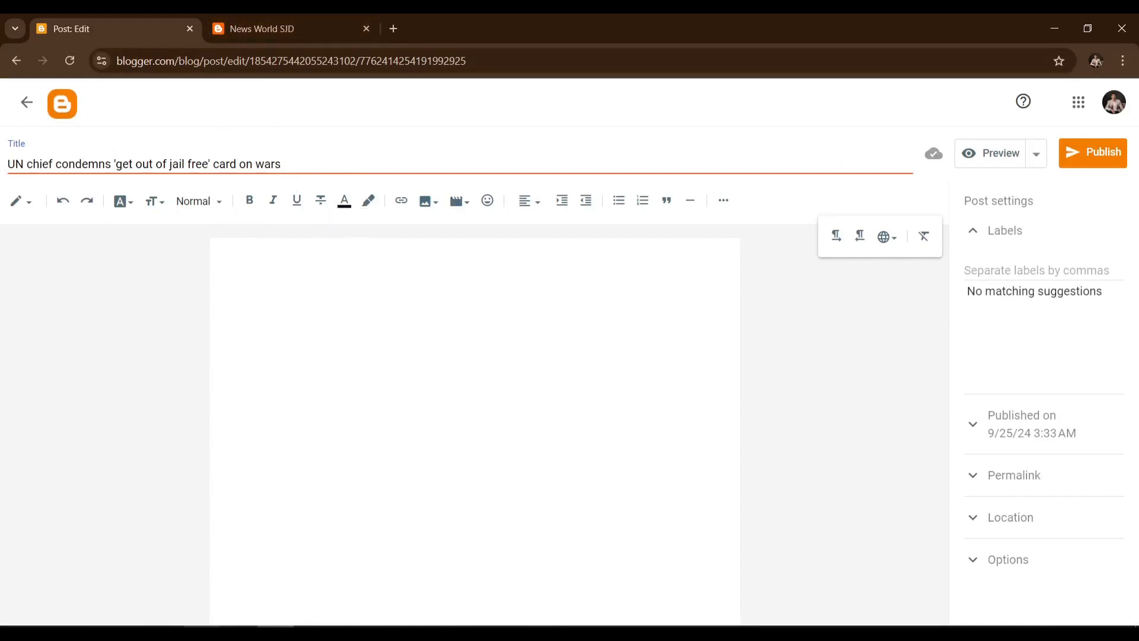
key(alt+Tab)
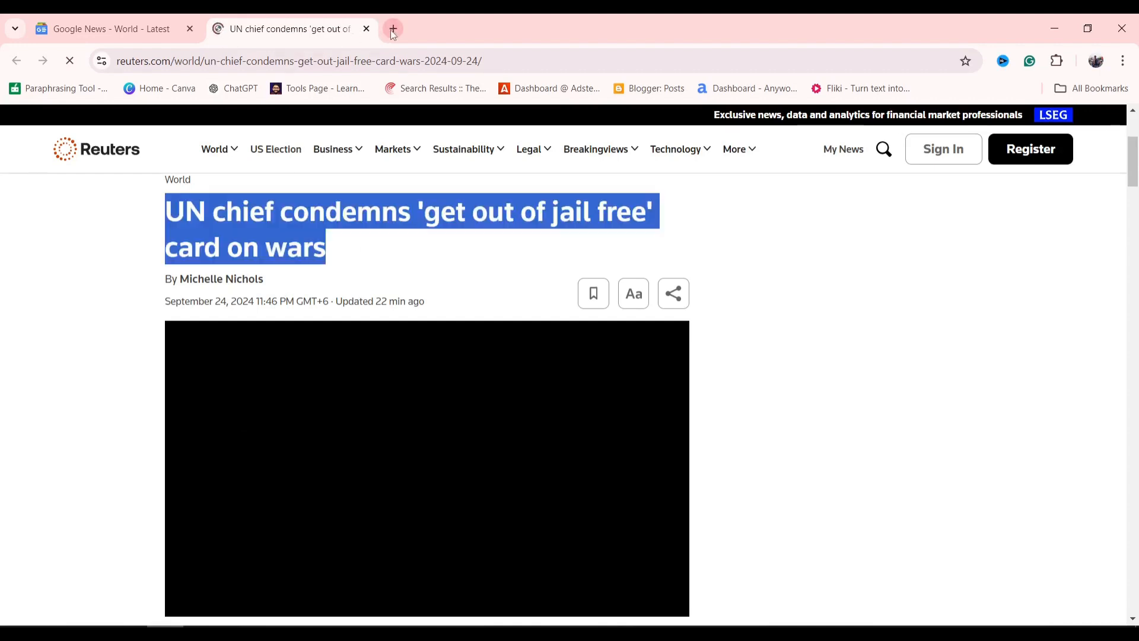
Add a blank new tab, reread the Reuters article's opening paragraphs, then switch to the new tab
click(393, 29)
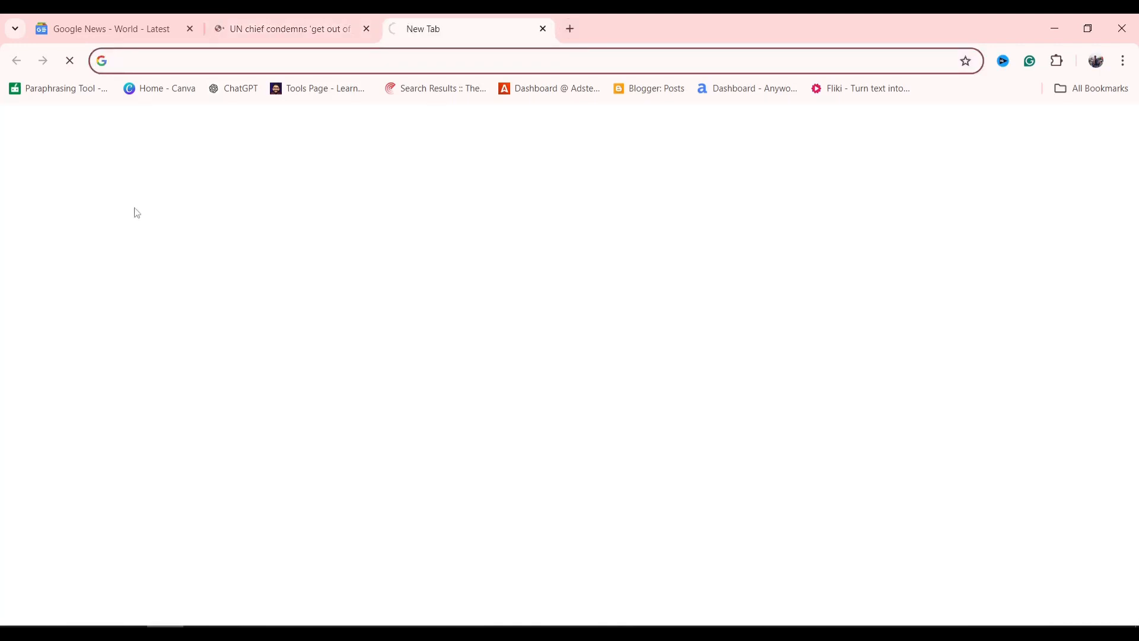
key(alt+Tab)
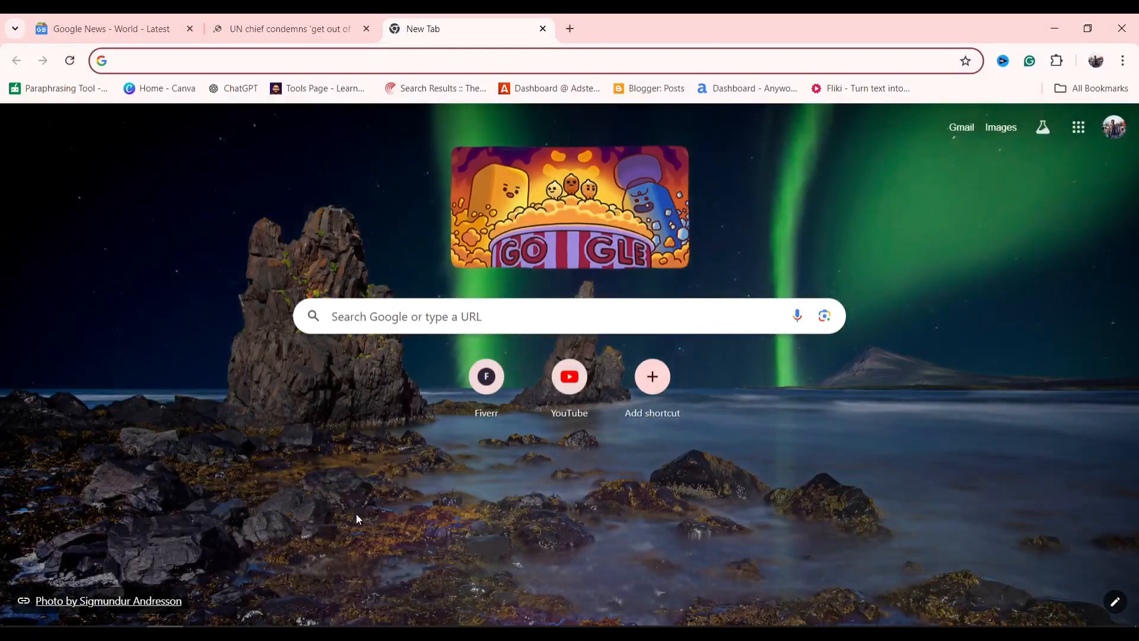
click(284, 19)
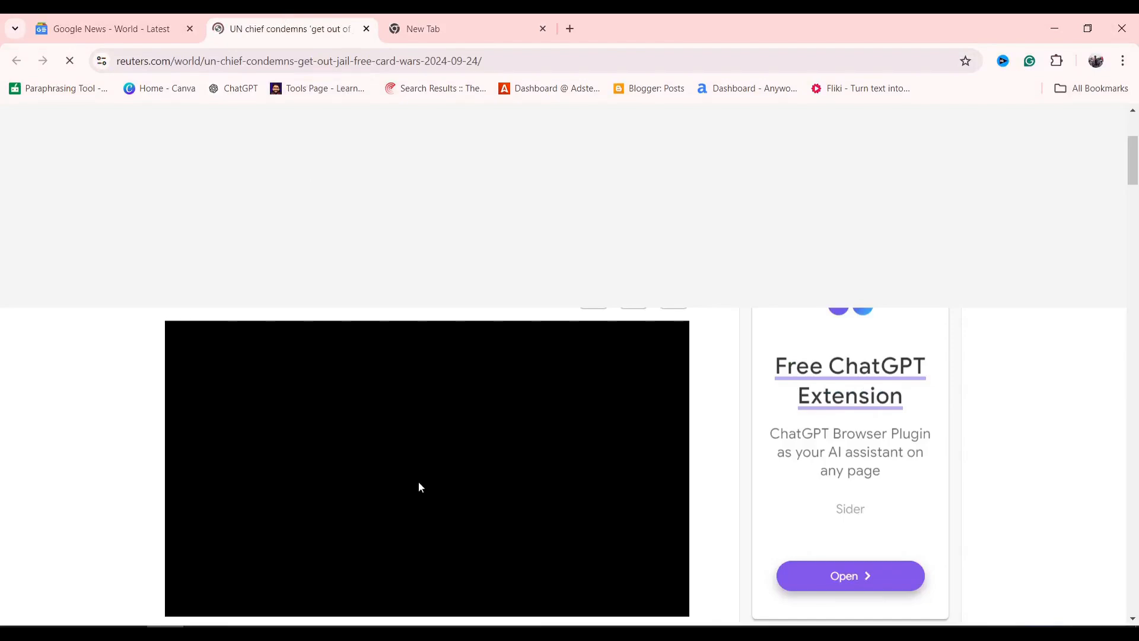
scroll(329, 360, down, 4)
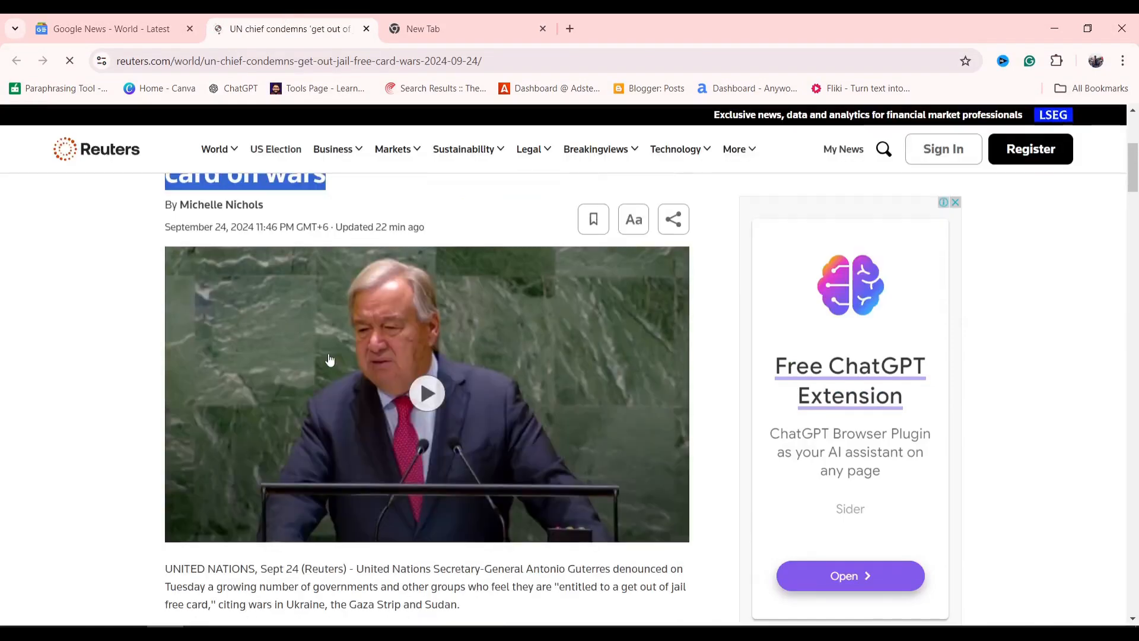
scroll(348, 392, up, 7)
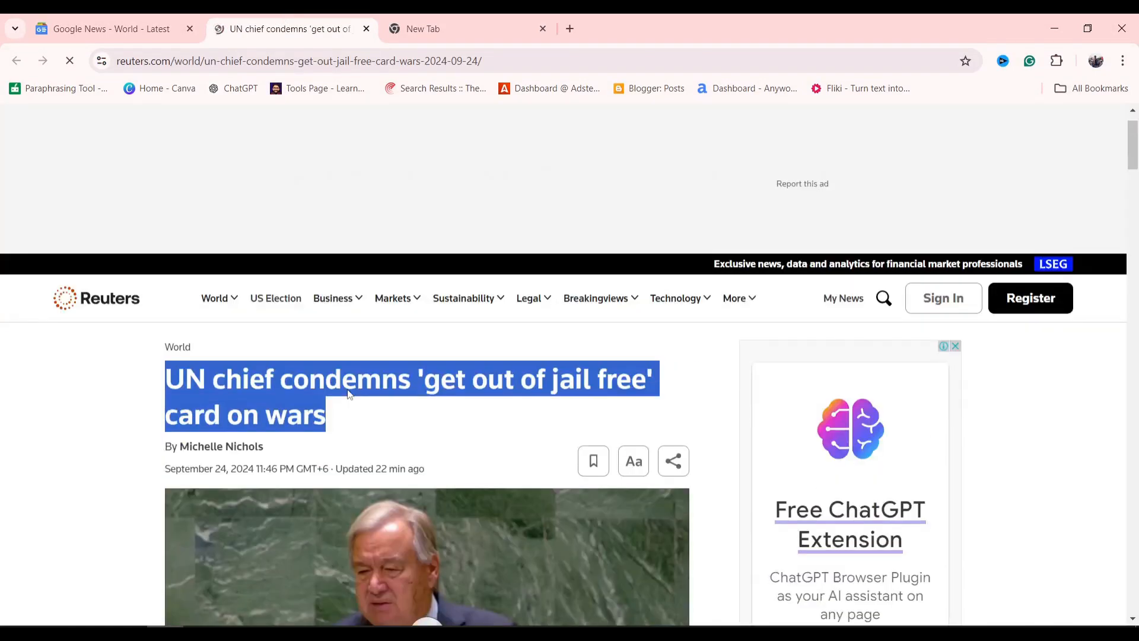
scroll(349, 394, down, 10)
scroll(362, 426, up, 4)
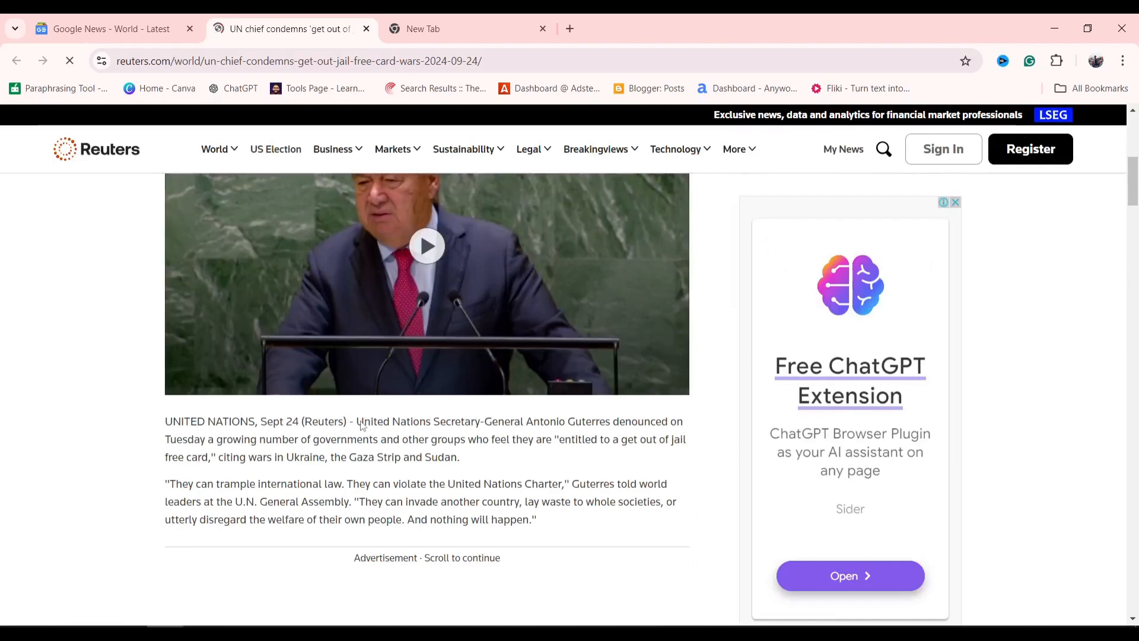
click(499, 19)
Google the pasted UN chief headline, zoom the page in twice, and scroll its image results
click(221, 63)
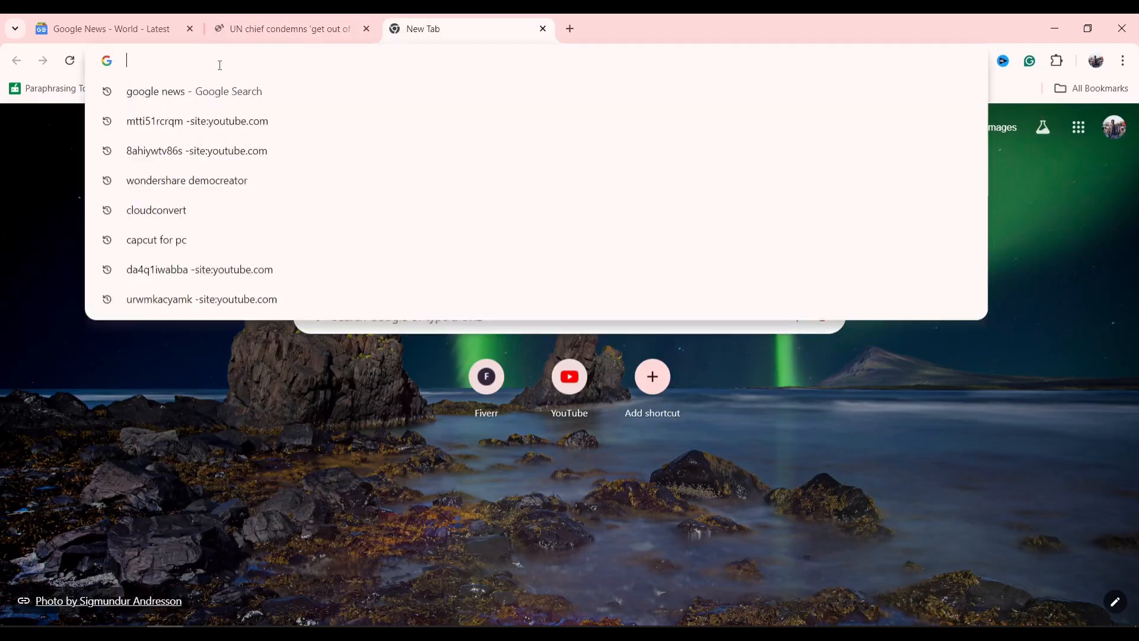
key(ctrl+v)
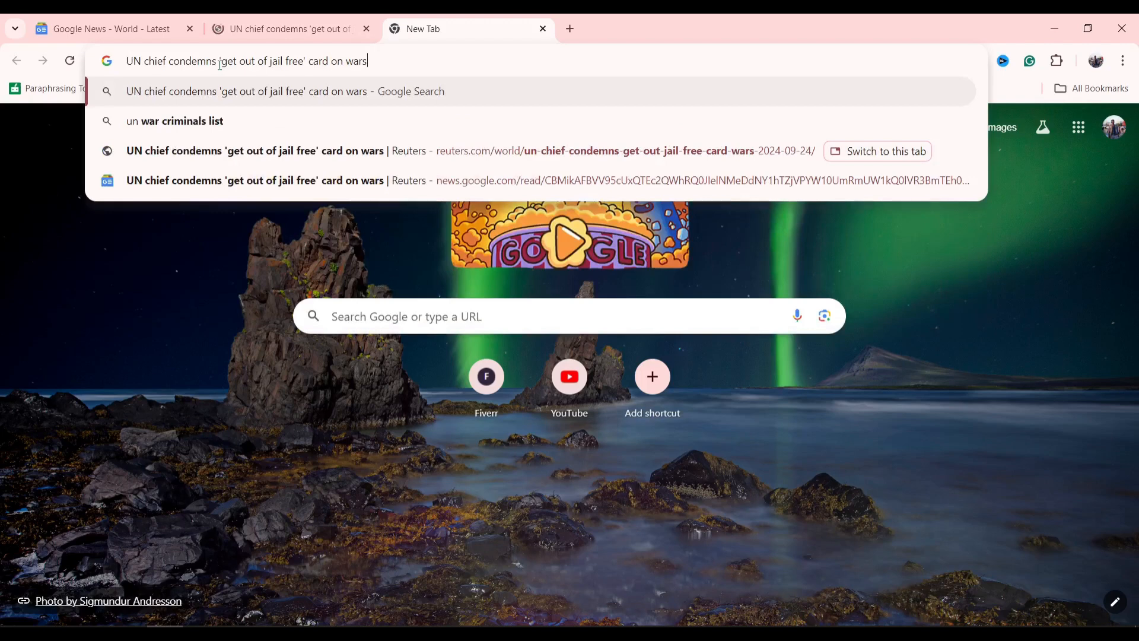
key(Return)
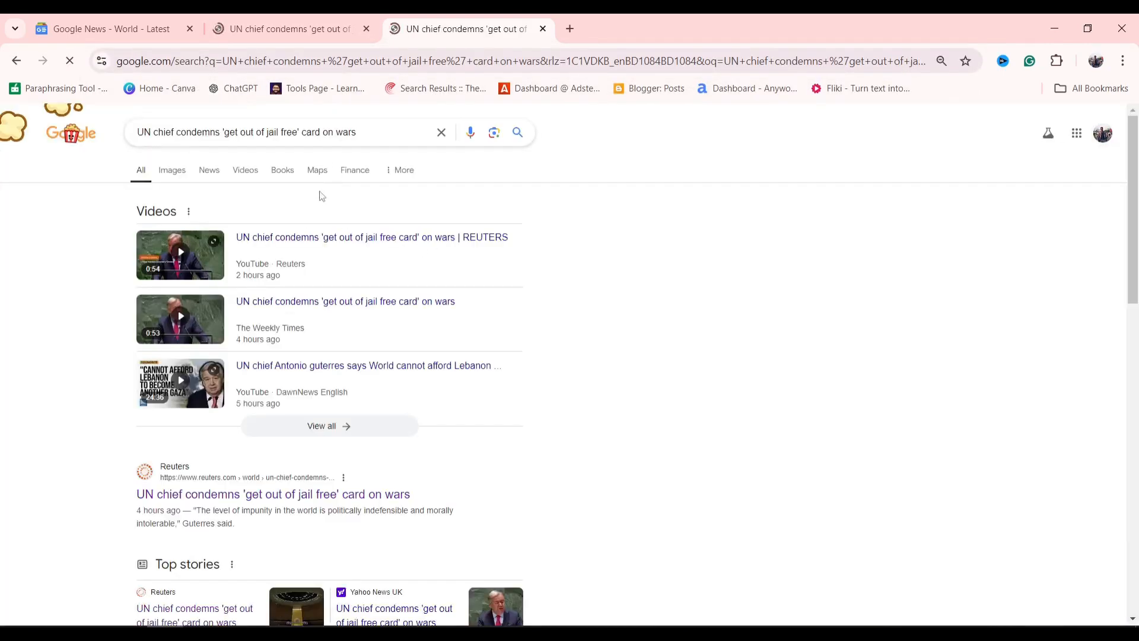
key(ctrl+plus)
key(ctrl+plus)
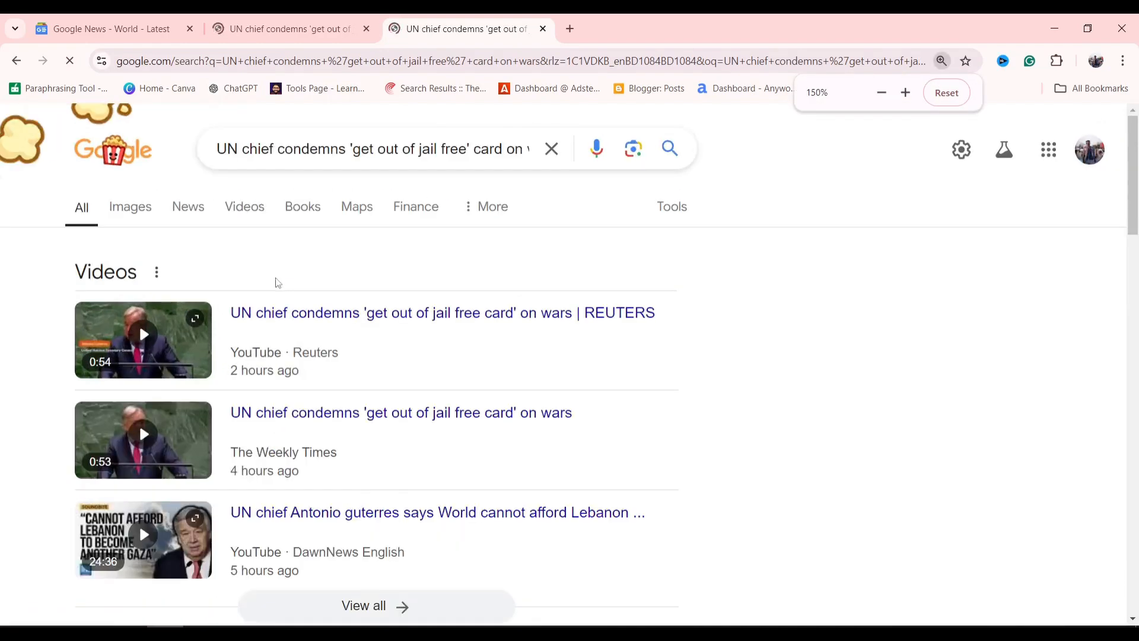
key(ctrl+plus)
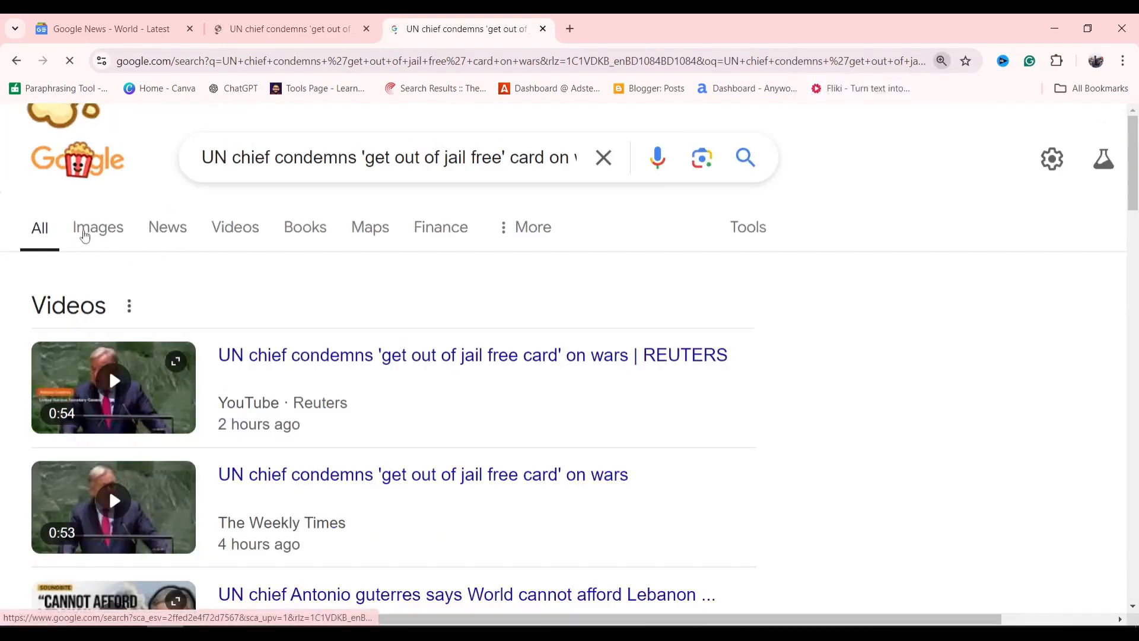
click(90, 232)
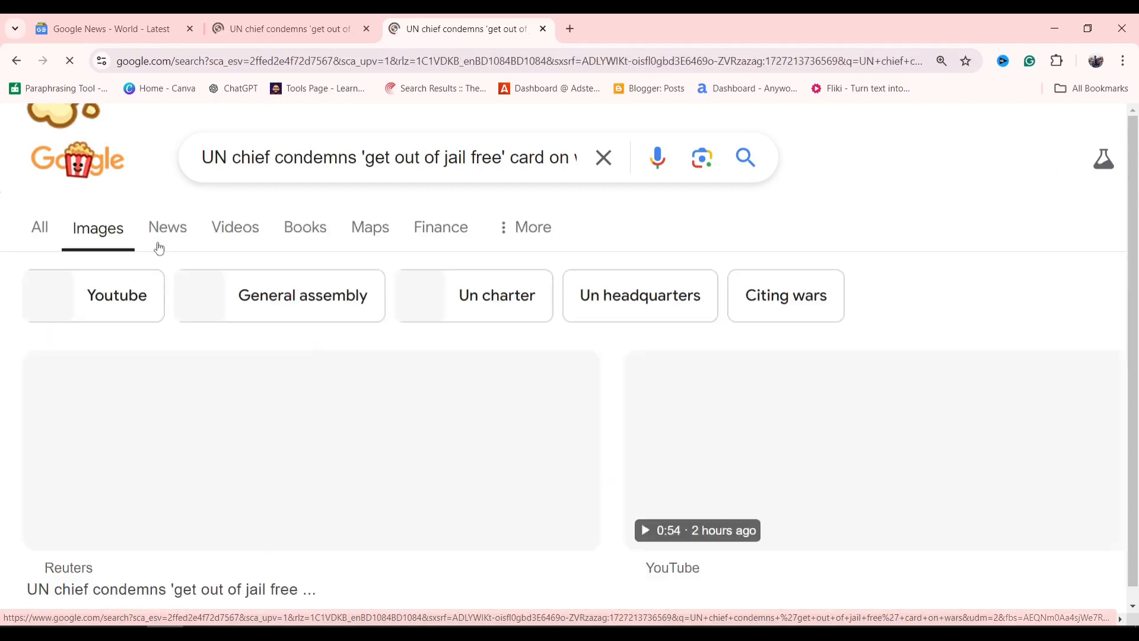
scroll(430, 366, down, 3)
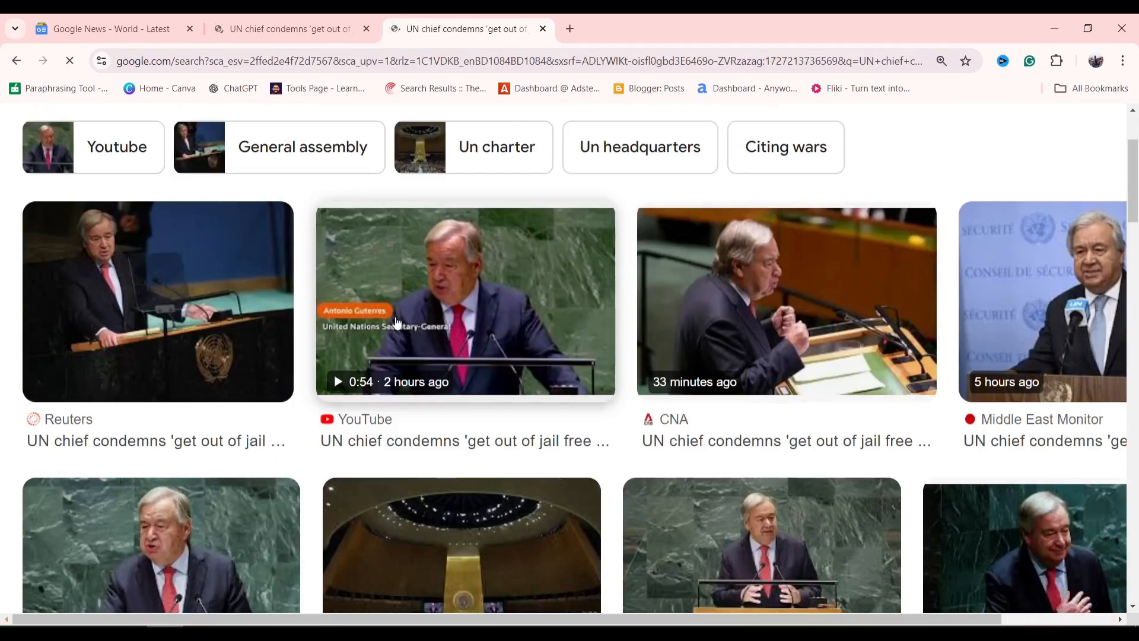
scroll(700, 338, down, 1)
scroll(700, 339, down, 5)
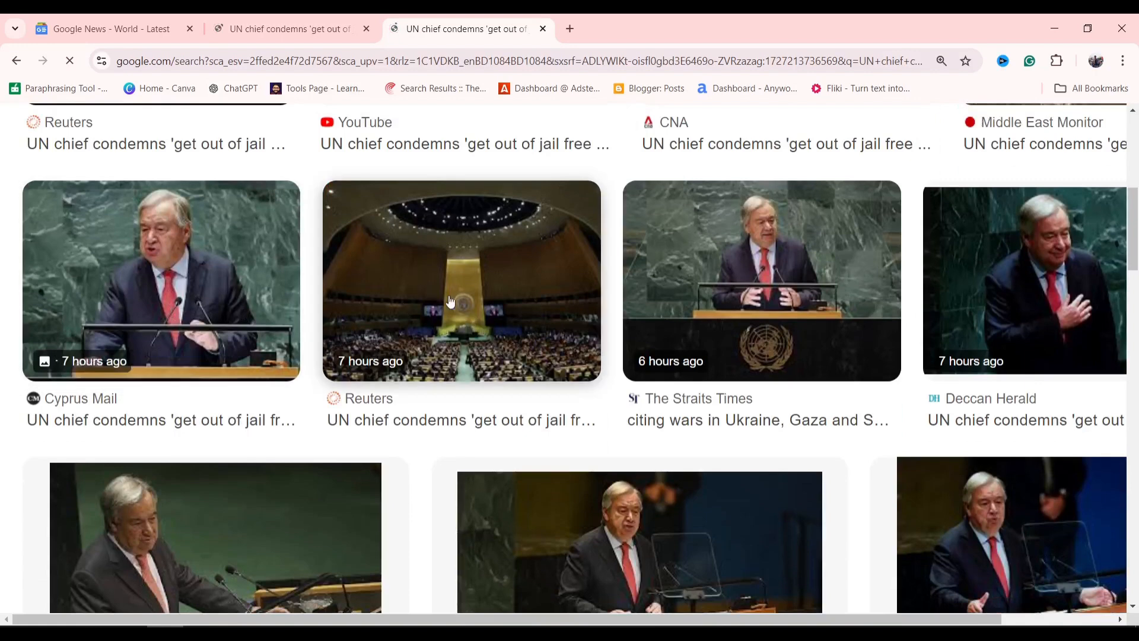
Save the Reuters assembly hall photo of Guterres into Downloads
right_click(405, 306)
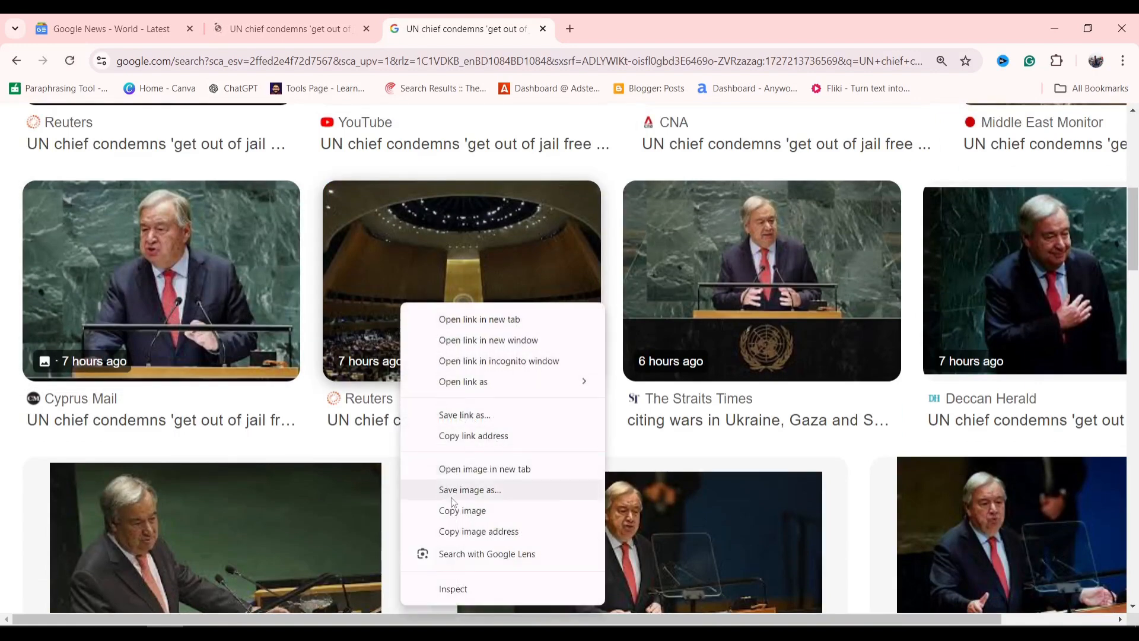
click(482, 494)
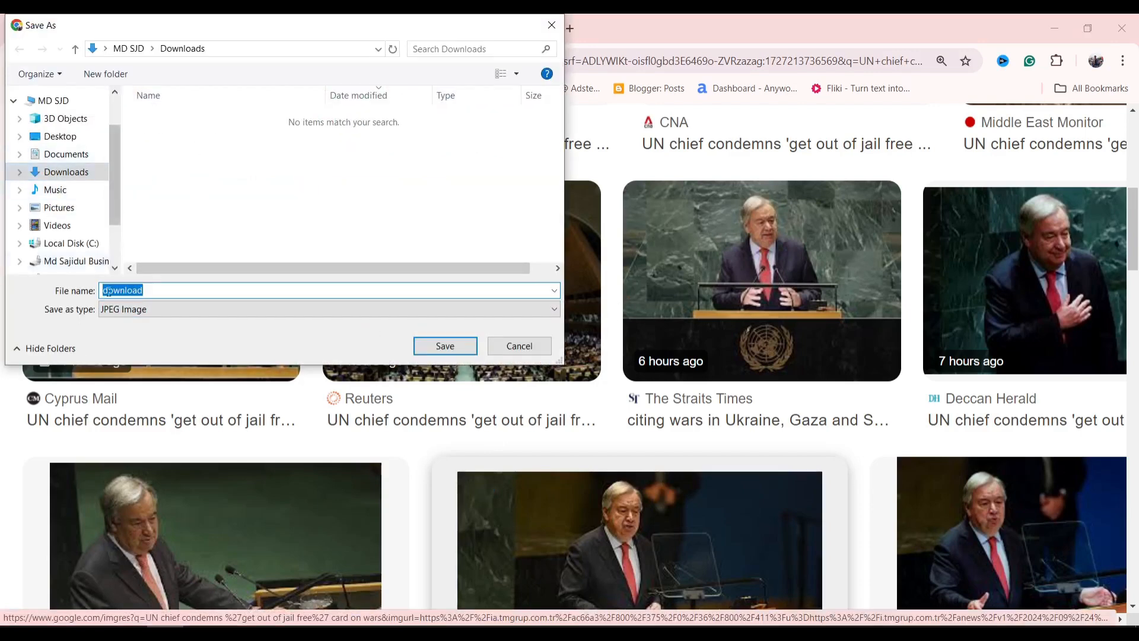
click(444, 346)
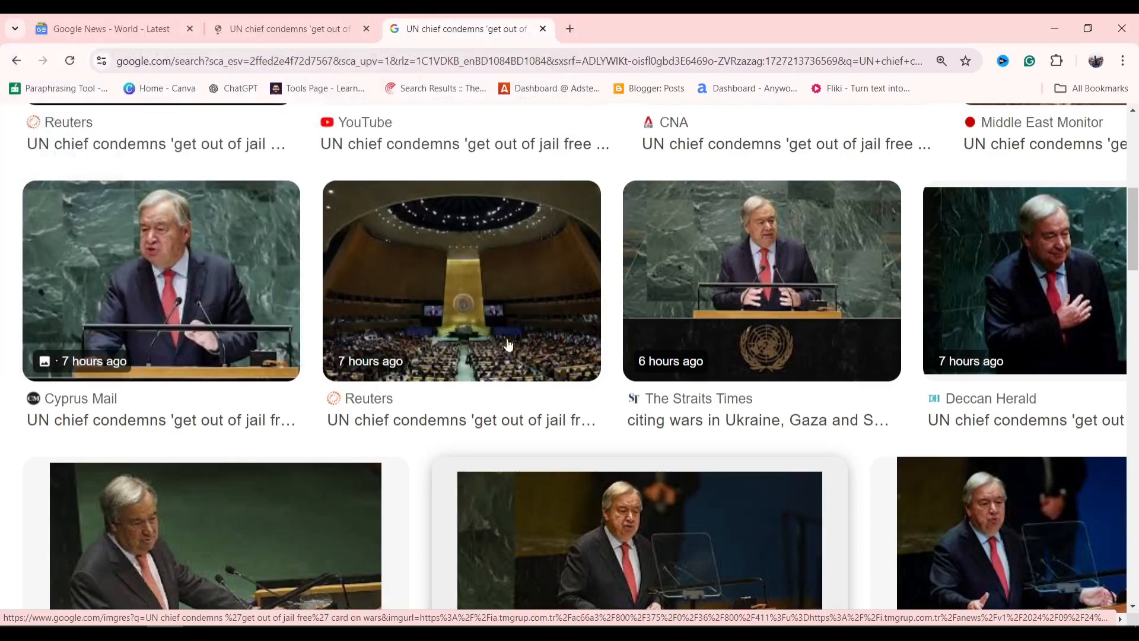
scroll(401, 334, up, 5)
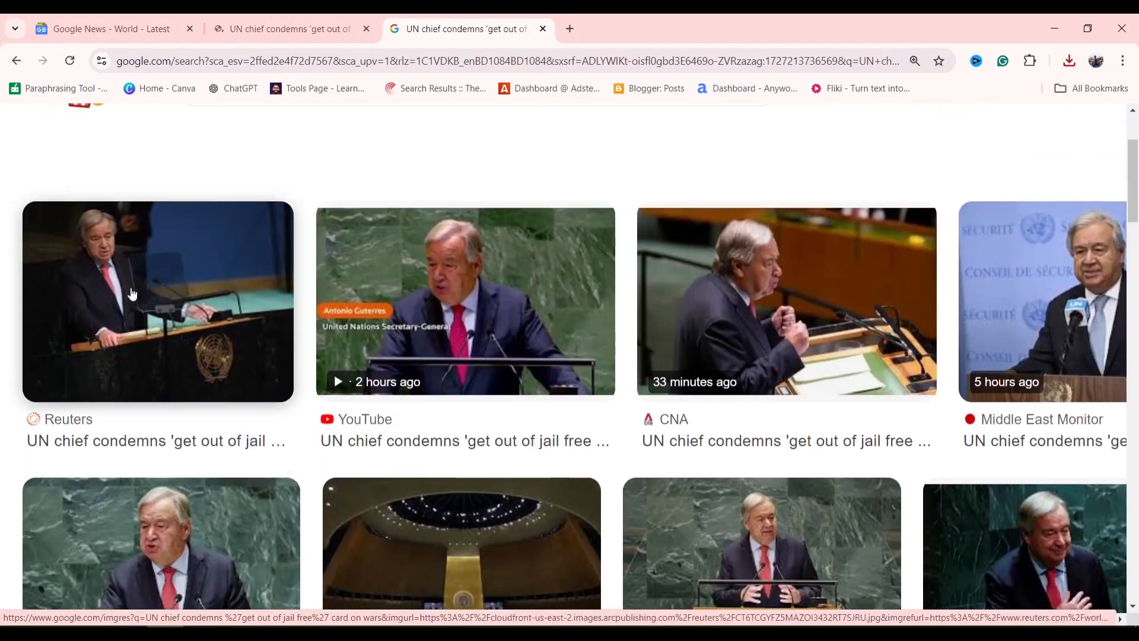
Save another Reuters Guterres photo as 'download (1)', then switch to the Blogger editor
right_click(142, 306)
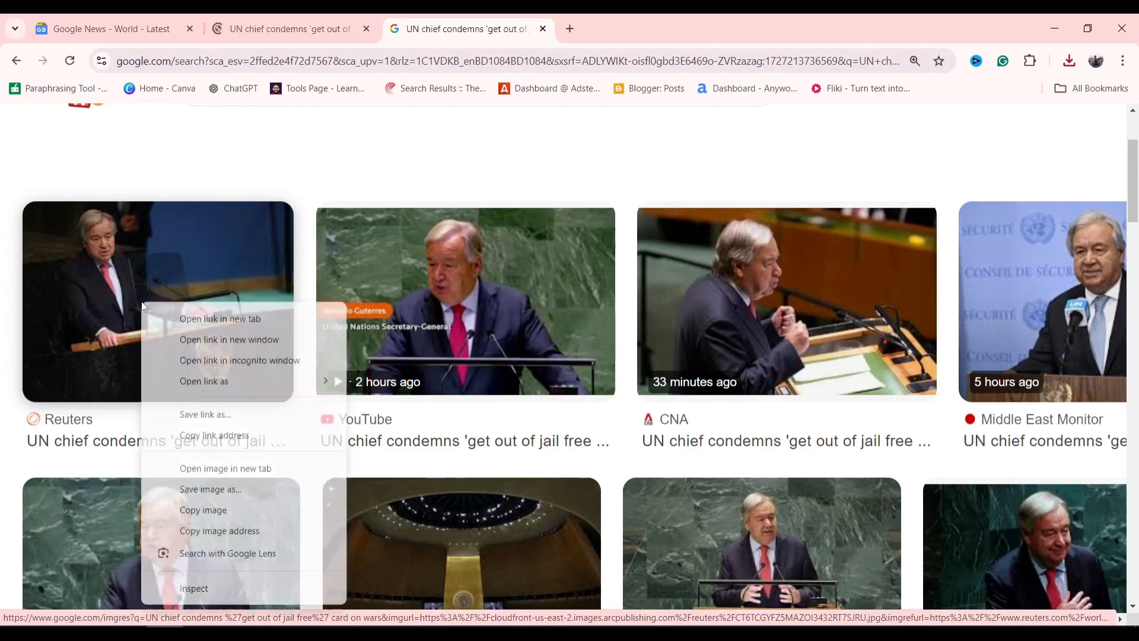
click(218, 490)
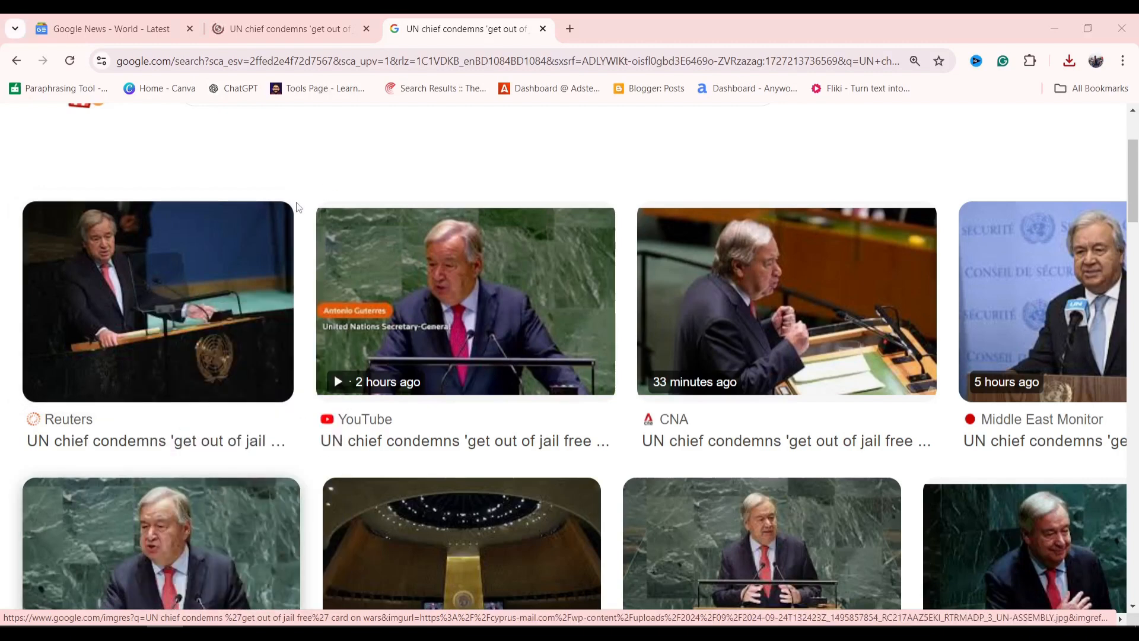
click(420, 347)
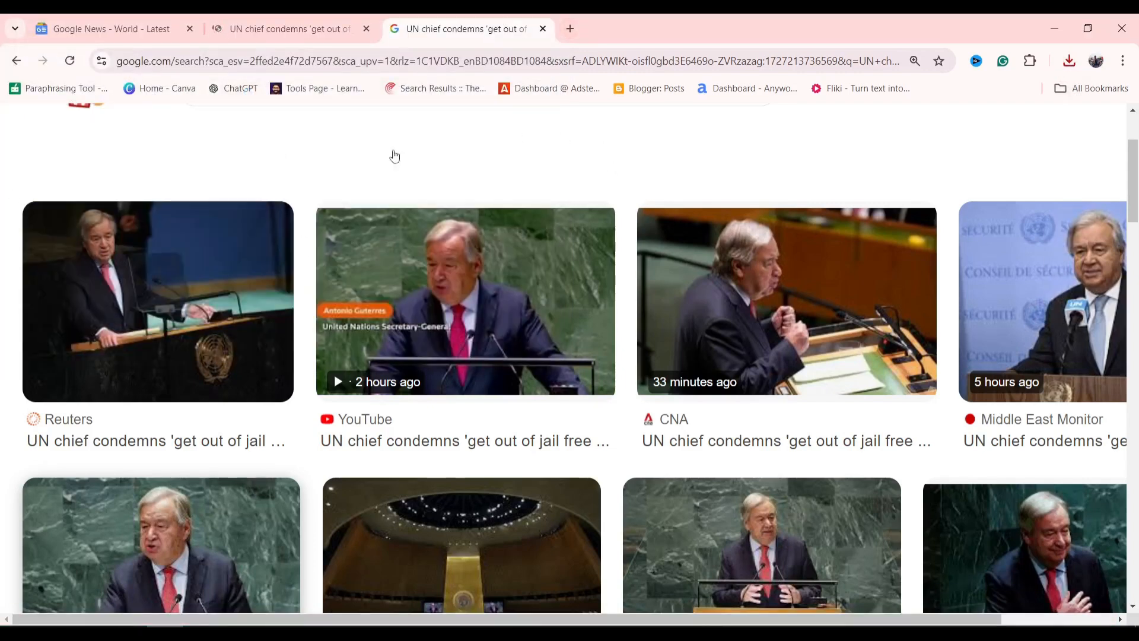
click(275, 627)
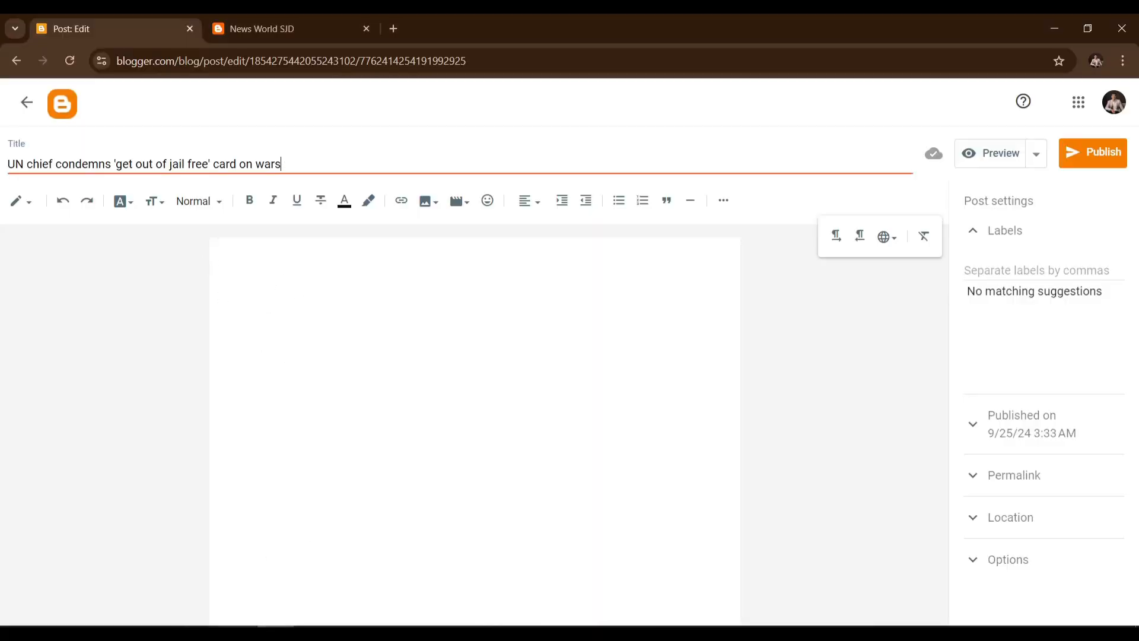
Select the Reuters article's two opening paragraphs, then open a new blank tab
key(alt+Tab)
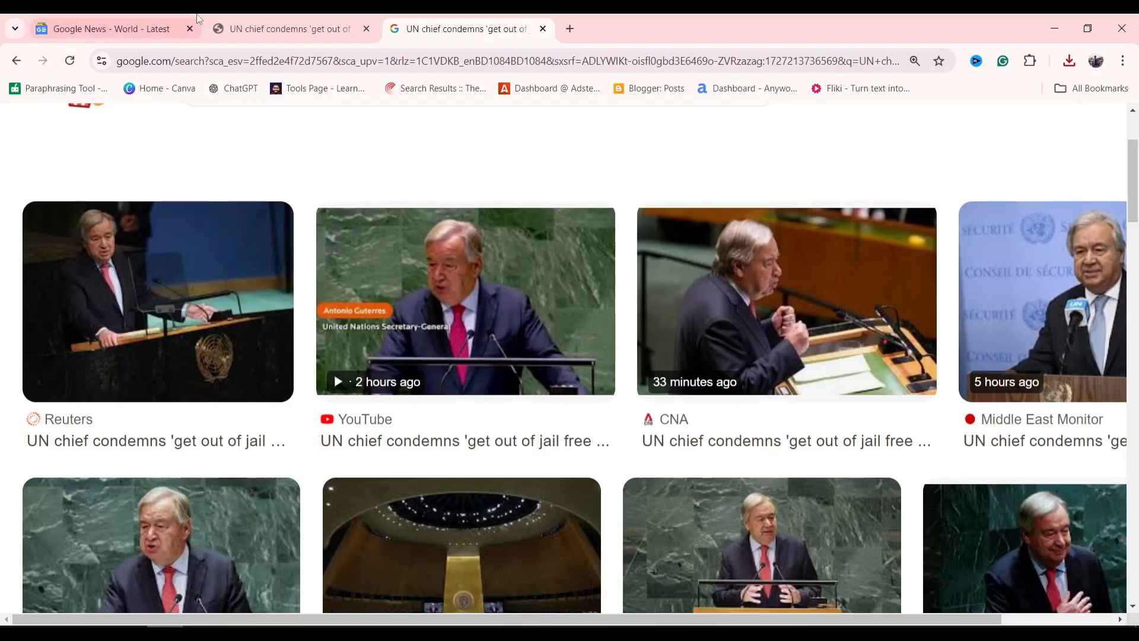
click(259, 30)
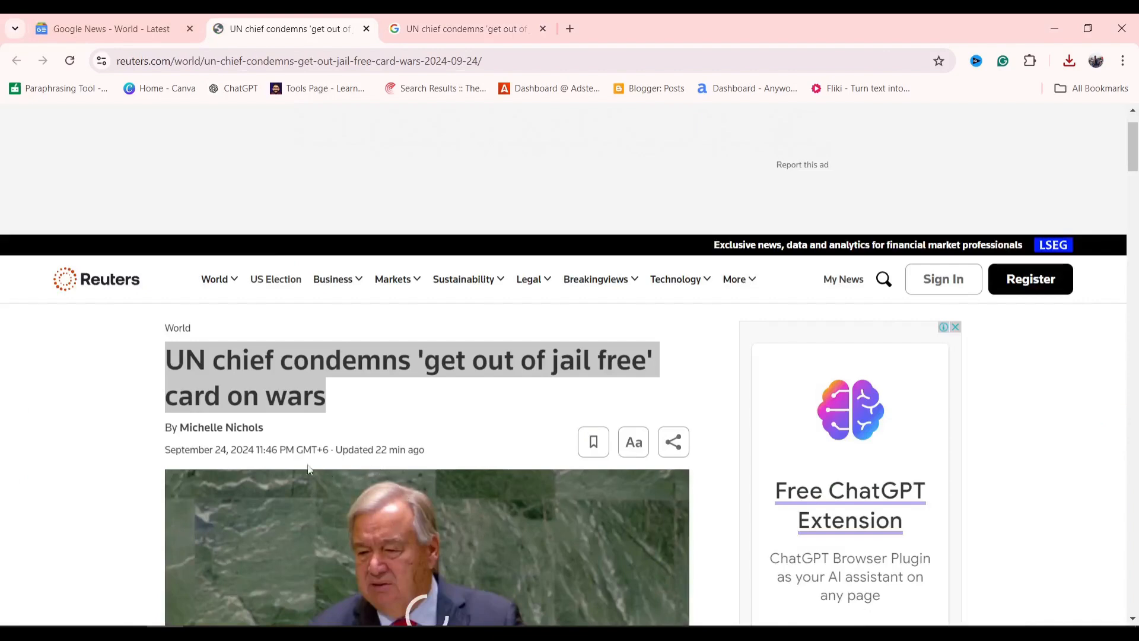
scroll(529, 415, down, 8)
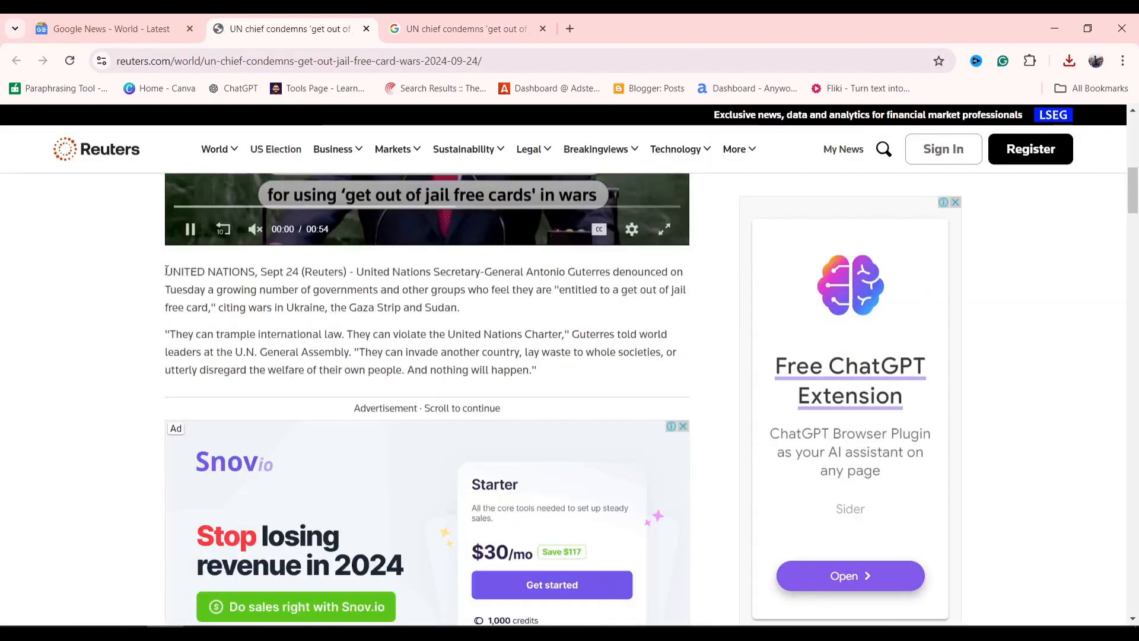
drag(167, 270, 538, 372)
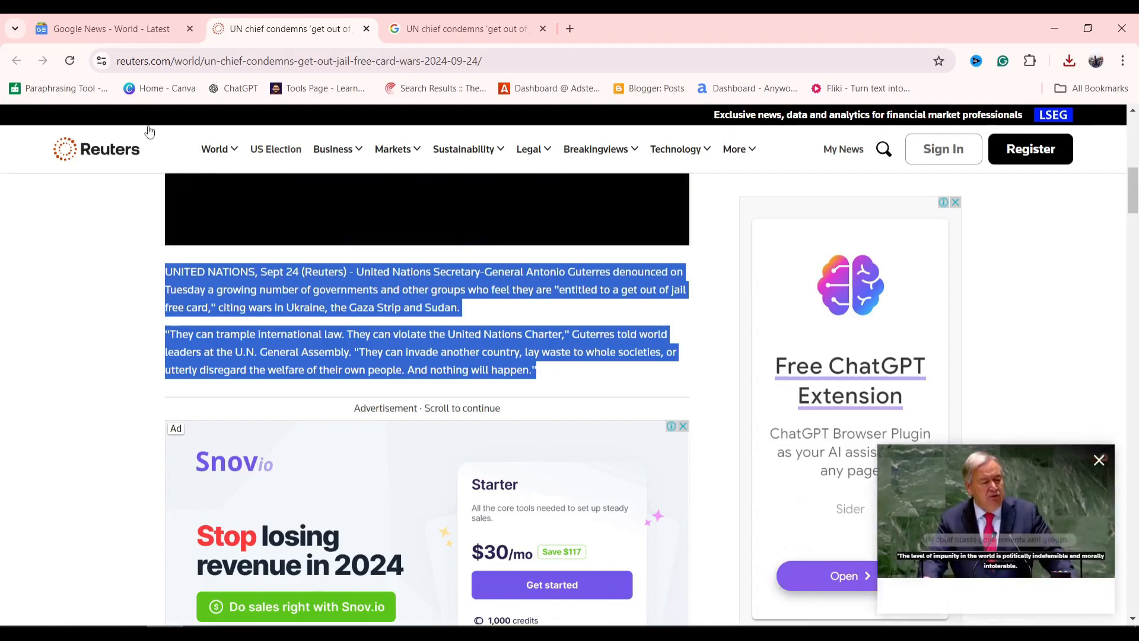
click(572, 31)
Paraphrase the two Reuters paragraphs in QuillBot, copy the 90-word rewrite, and return to Blogger
click(111, 89)
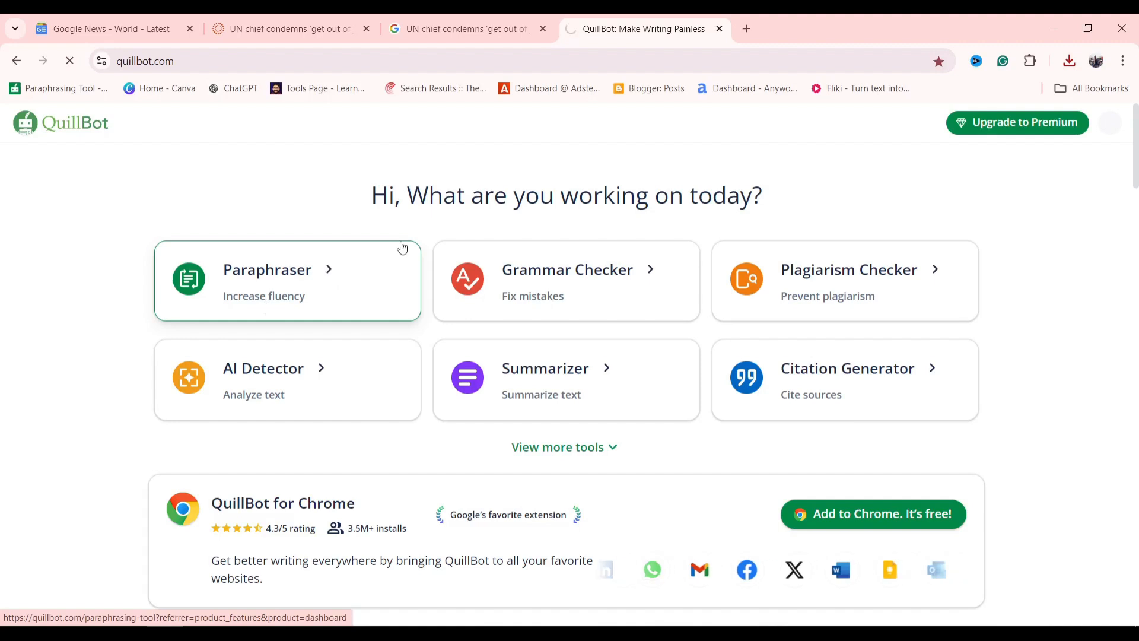
click(331, 272)
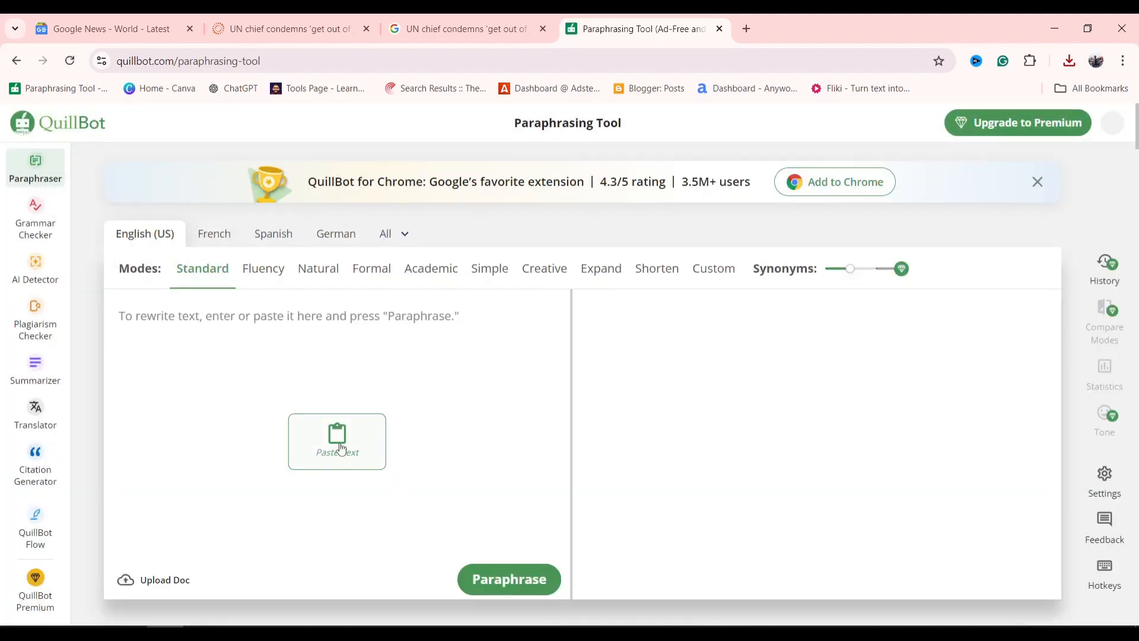
click(341, 449)
key(ctrl+v)
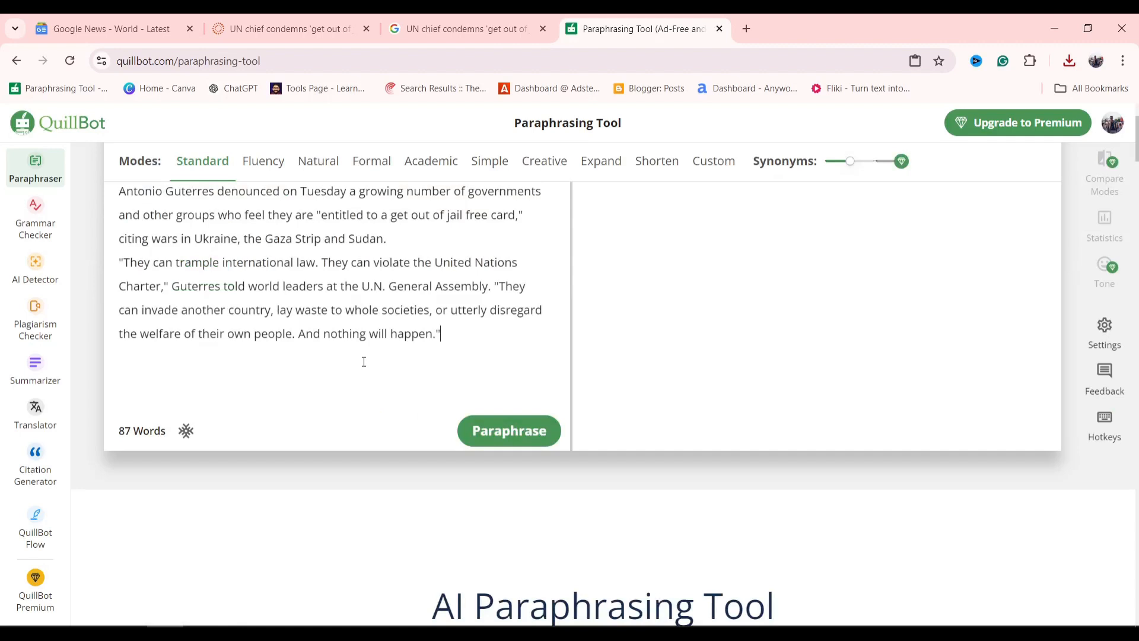
scroll(363, 361, up, 2)
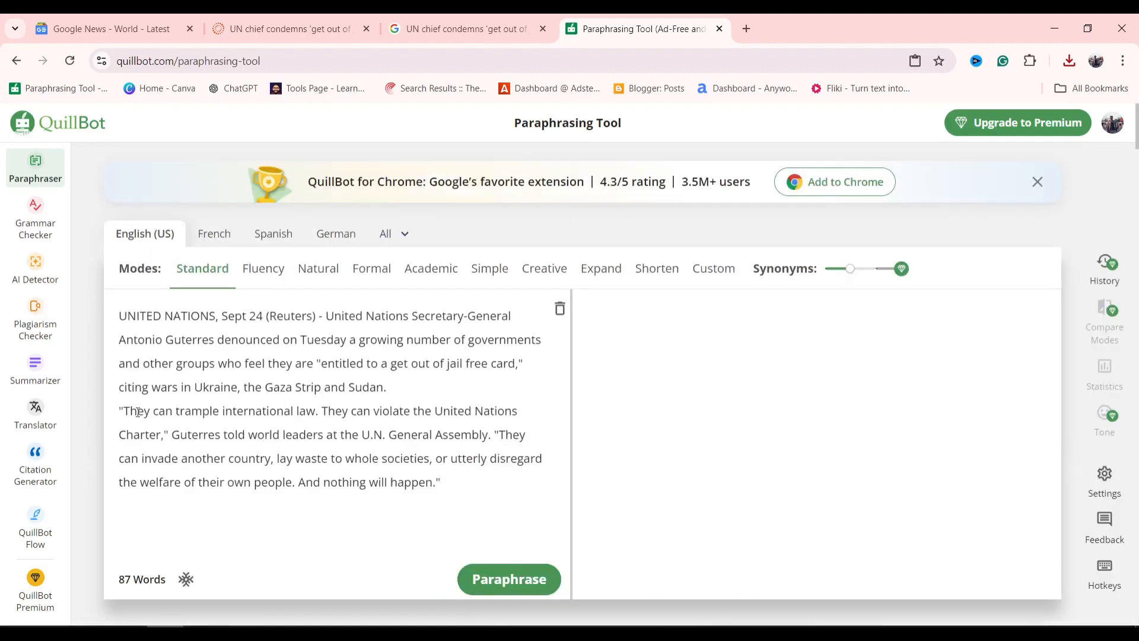
click(503, 580)
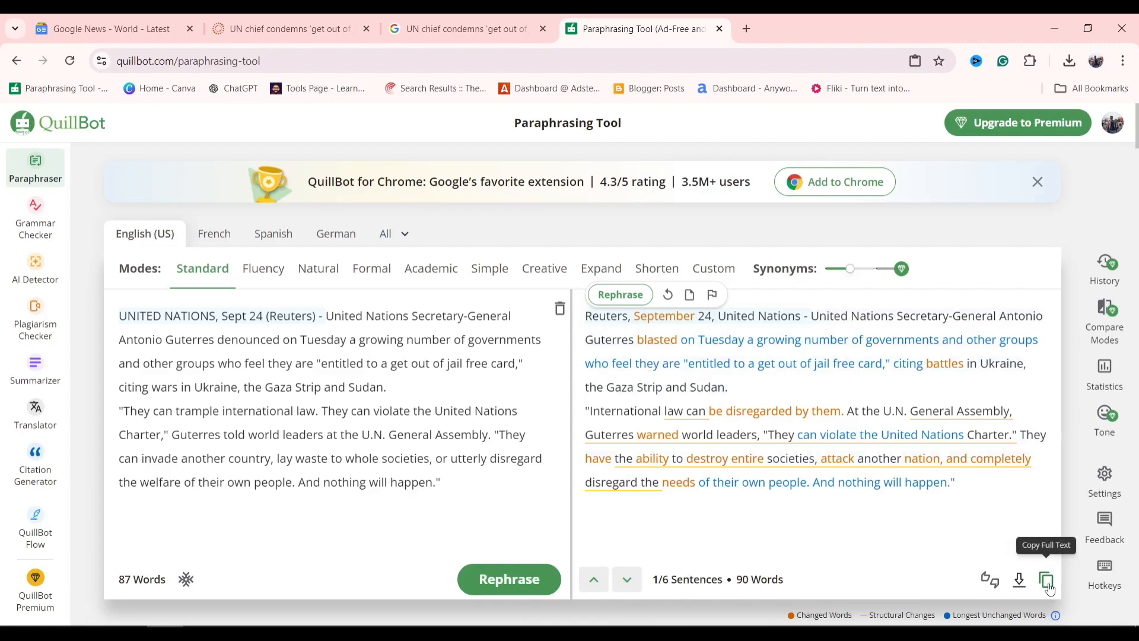
click(1047, 581)
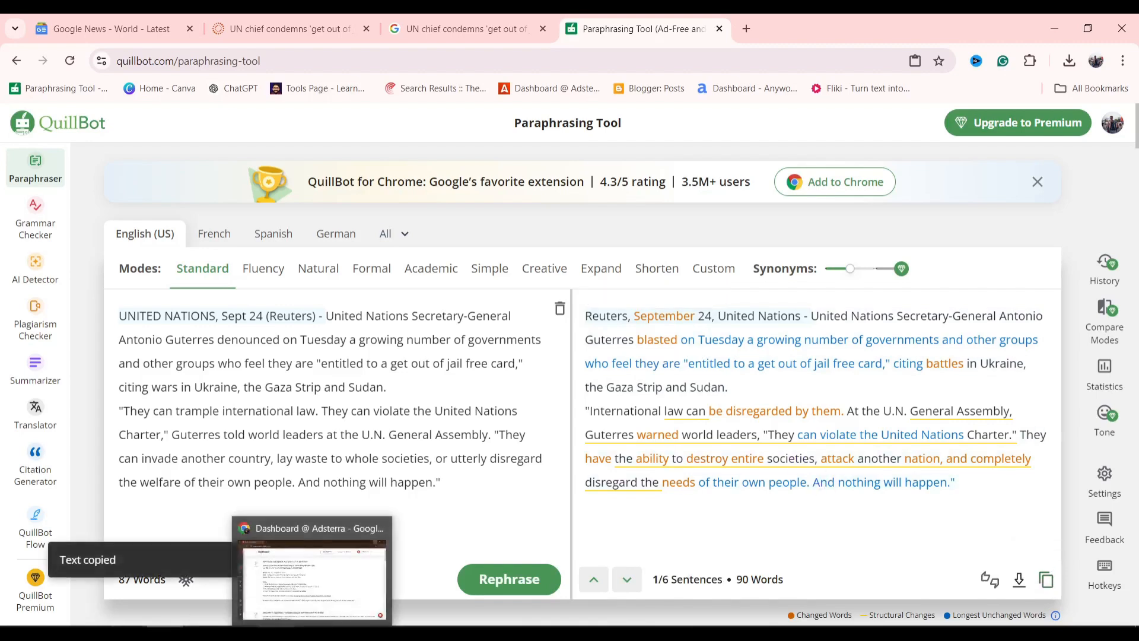
click(275, 628)
Paste the paraphrased Guterres paragraphs into the post body and centre a new line below them
click(281, 270)
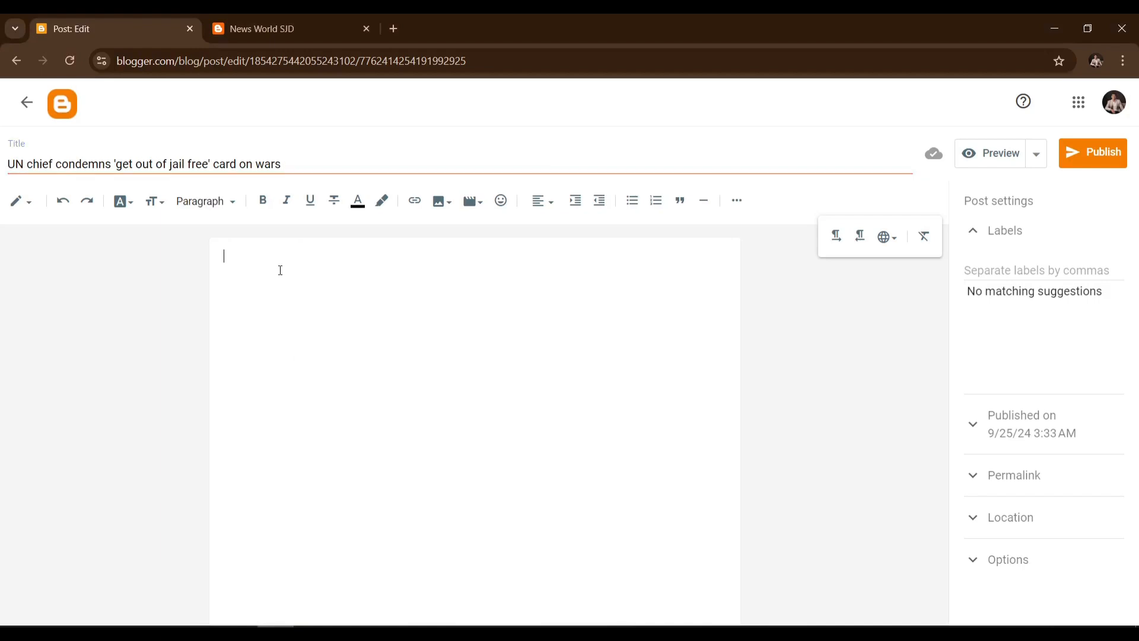
key(ctrl+v)
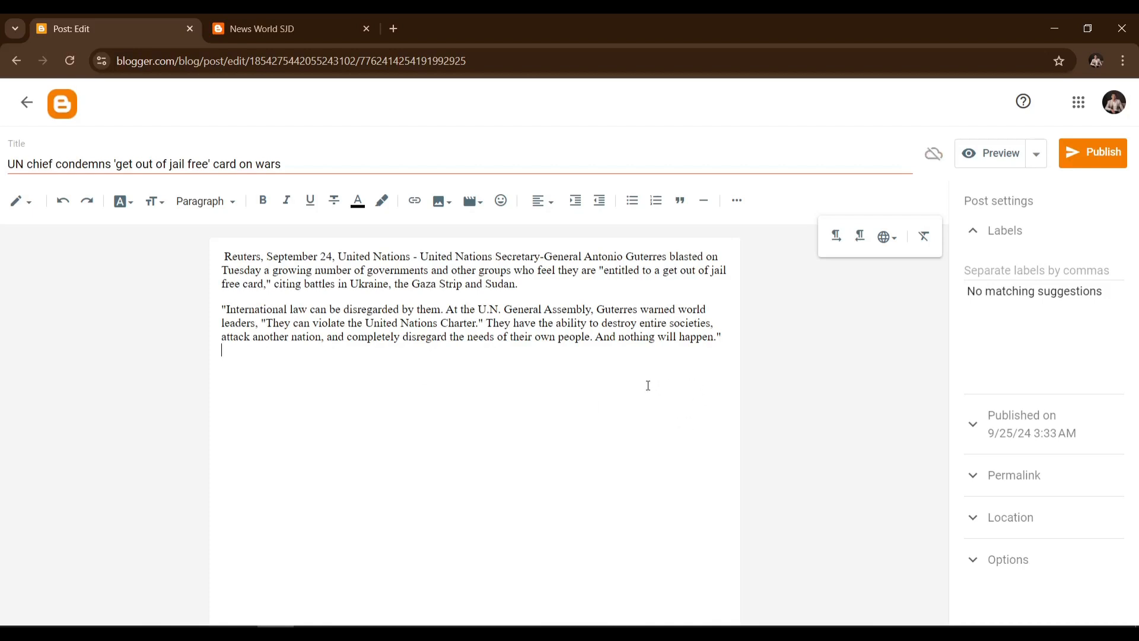
key(Return)
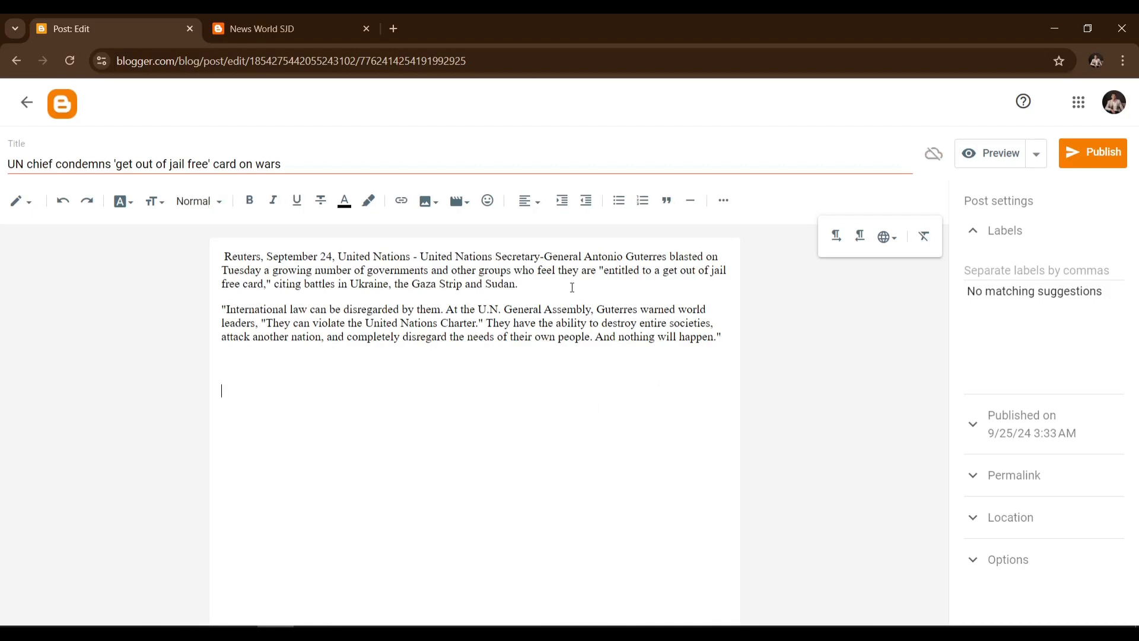
click(537, 201)
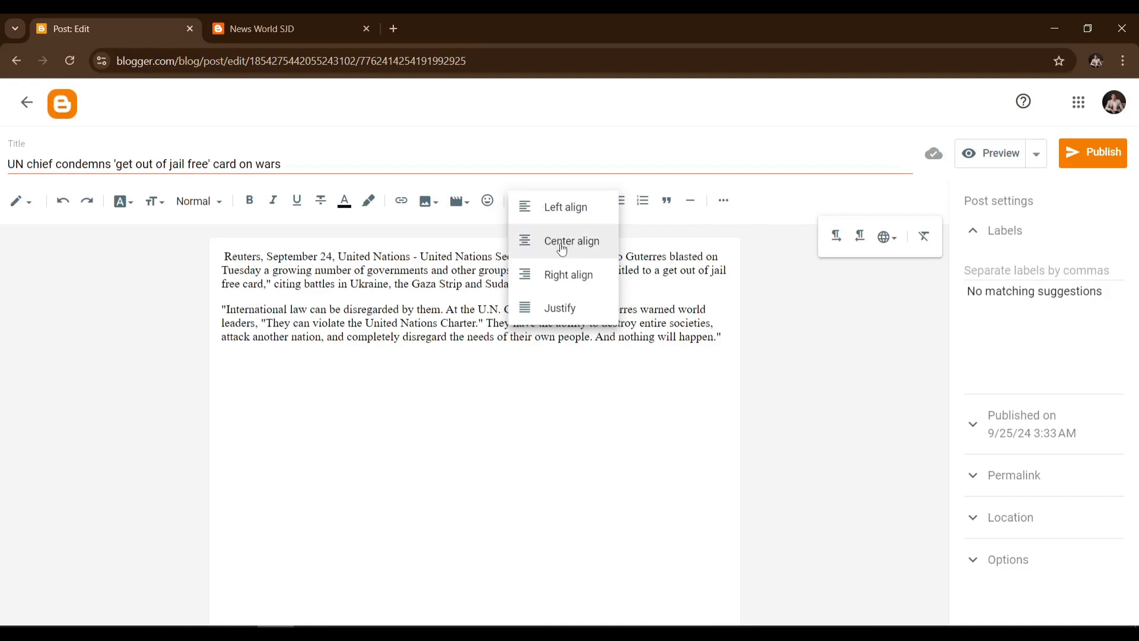
click(562, 242)
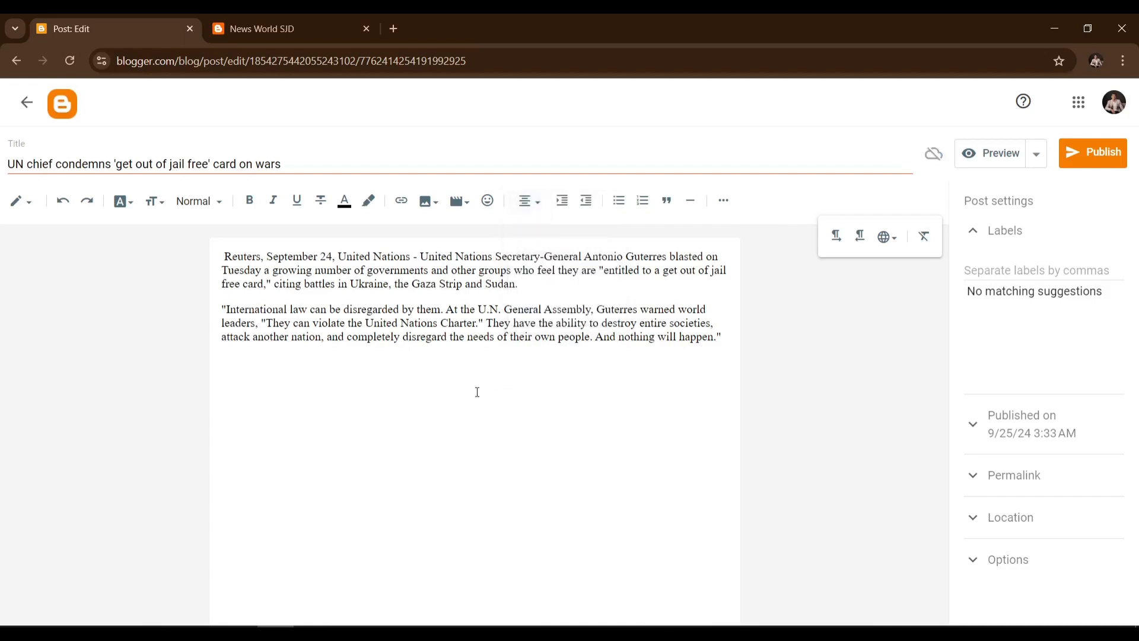
key(ctrl+plus)
key(ctrl+plus)
key(ctrl+plus)
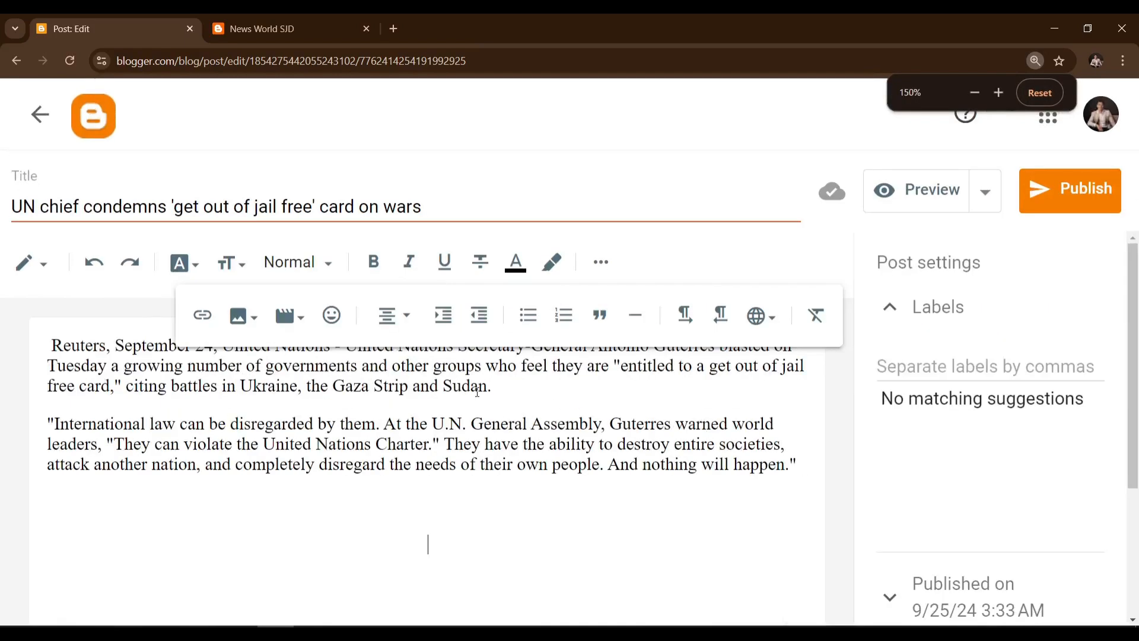
key(ctrl+minus)
key(ctrl+minus)
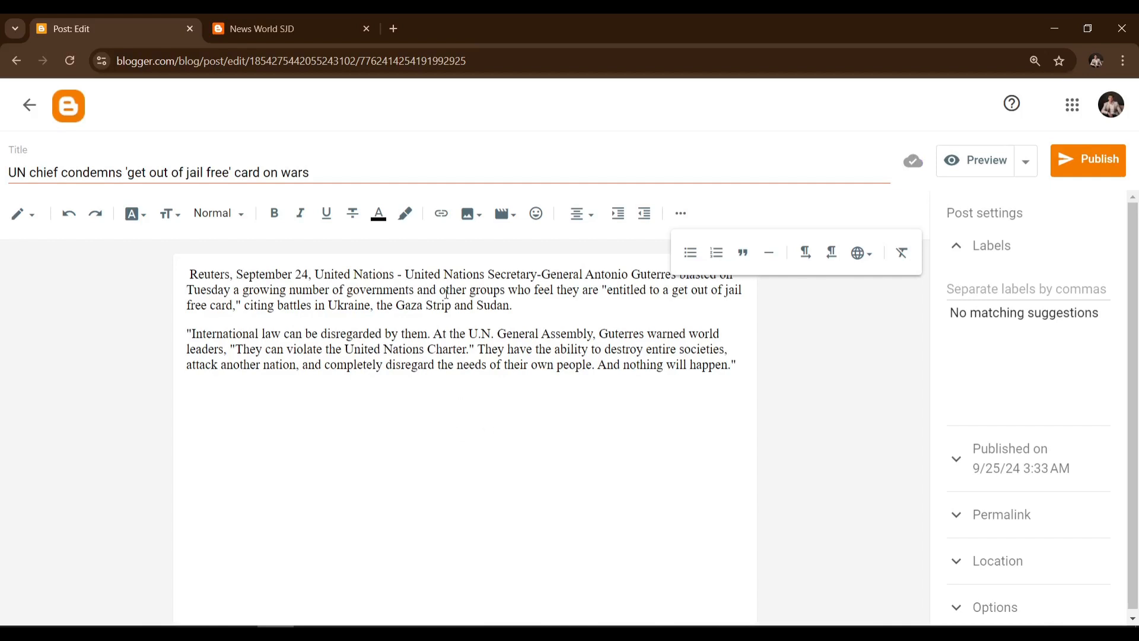
Upload the 'download (1)' Guterres photo from Downloads into the post
click(473, 214)
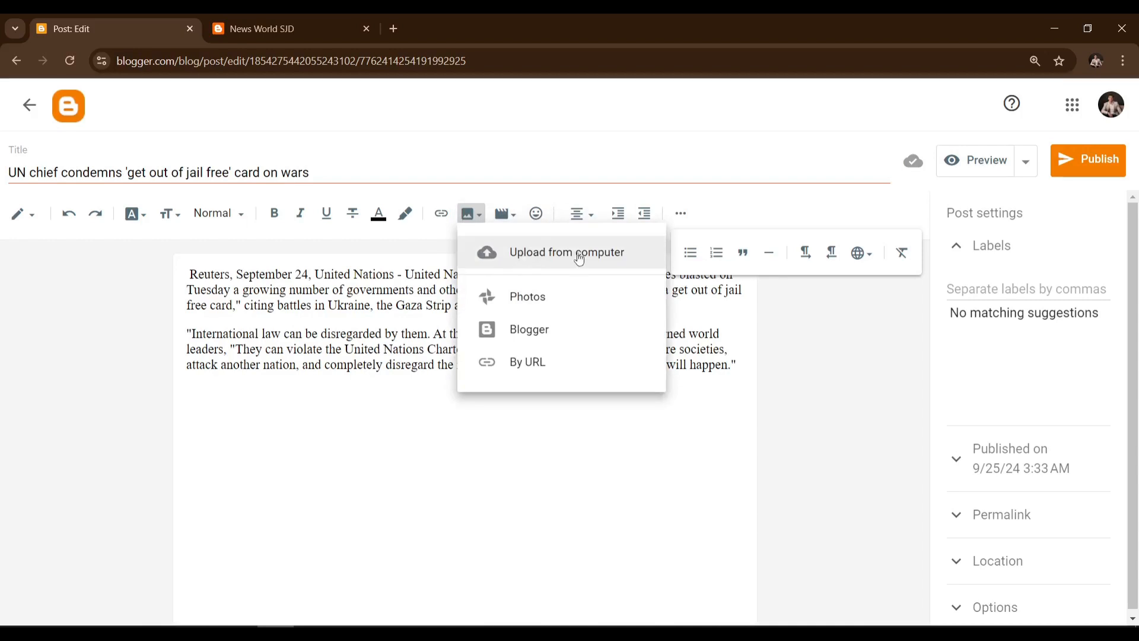
click(533, 259)
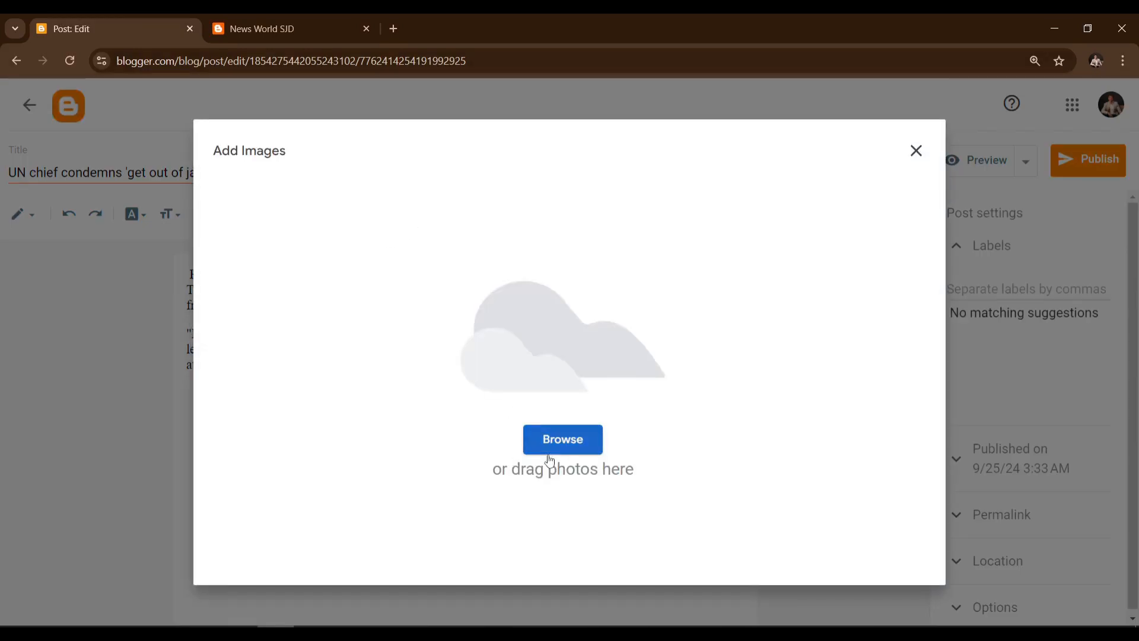
click(566, 441)
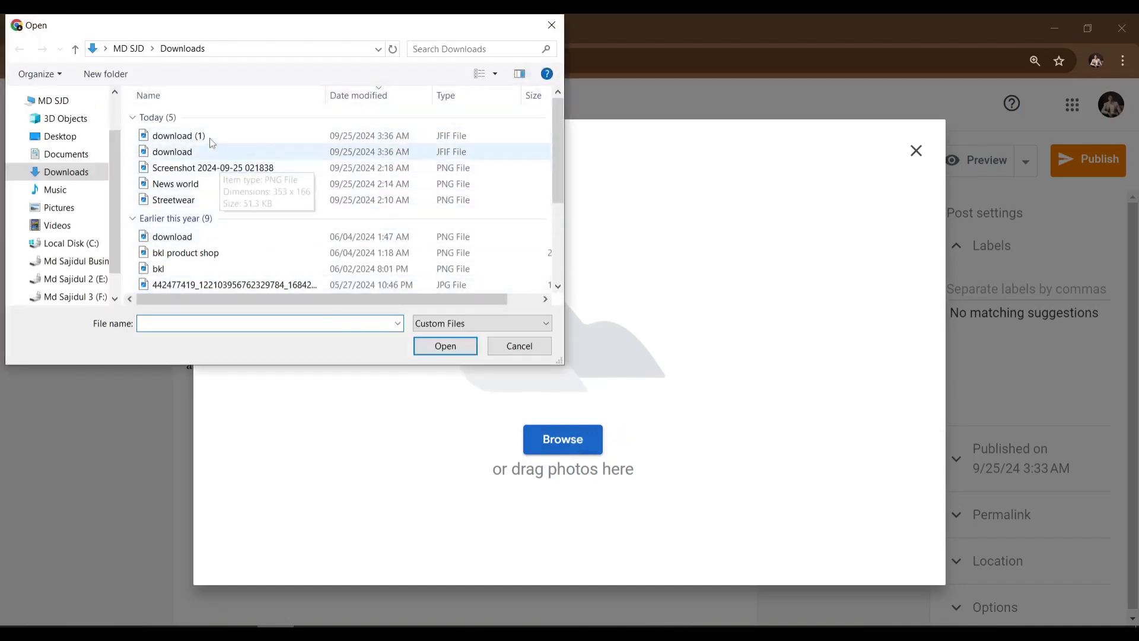
click(208, 136)
click(444, 346)
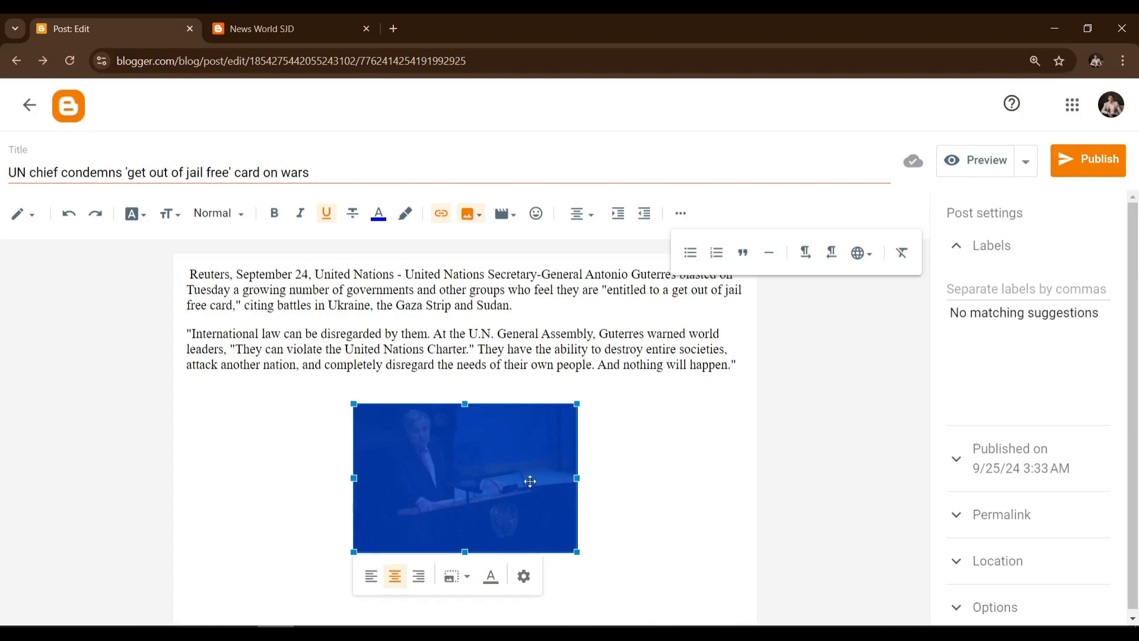
Enlarge the Guterres photo, add a line below it, and bring QuillBot to the front
drag(575, 476, 615, 478)
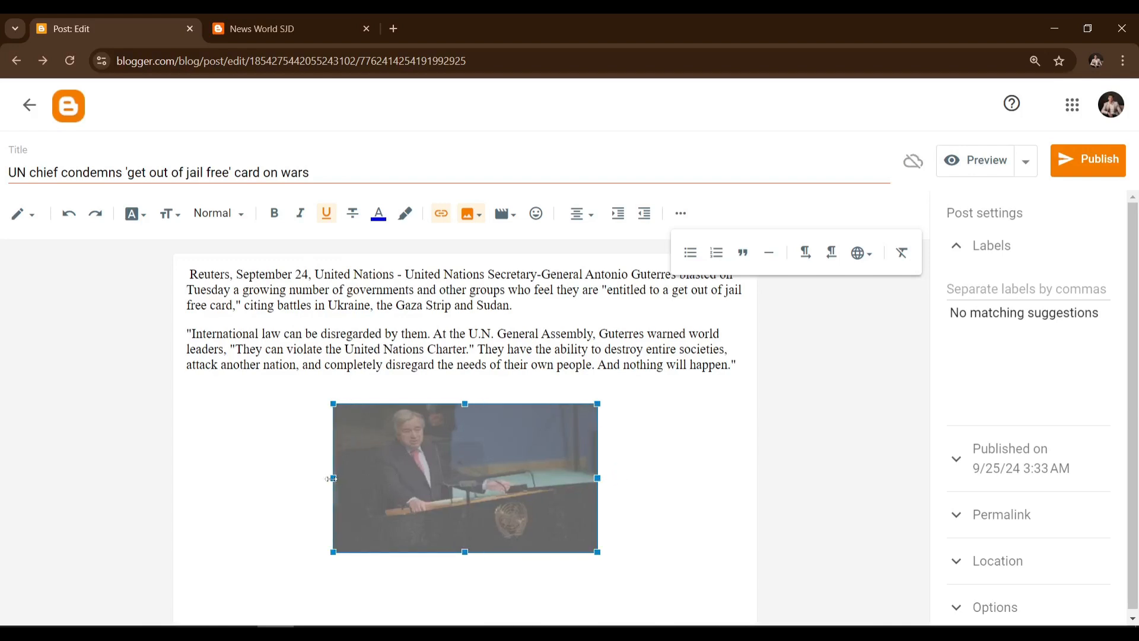
drag(331, 478, 290, 478)
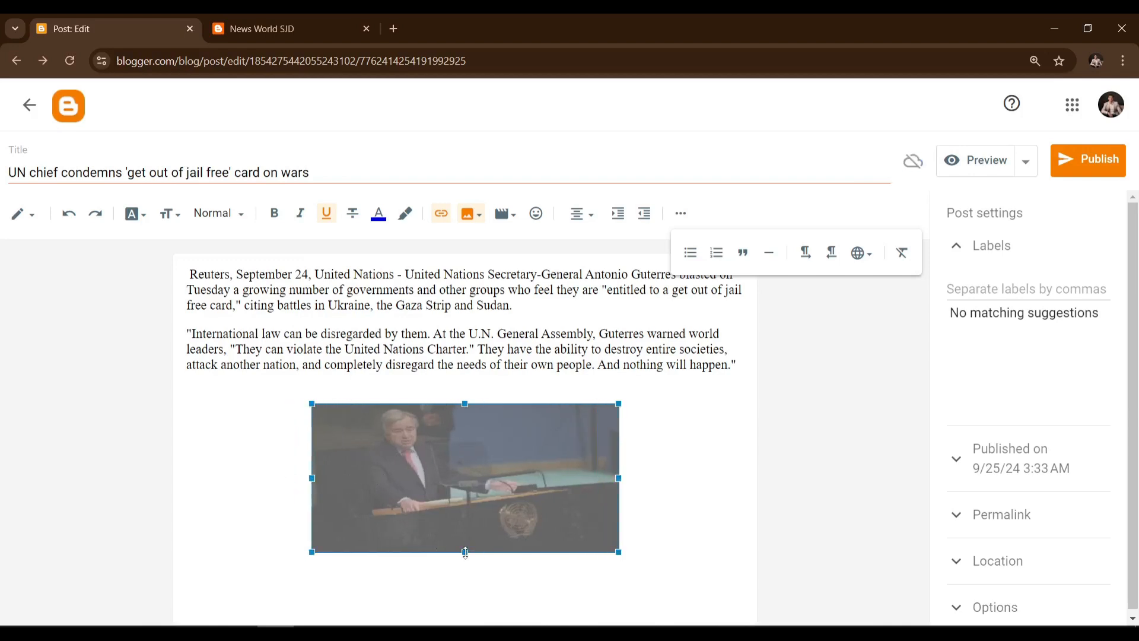
drag(466, 552, 465, 577)
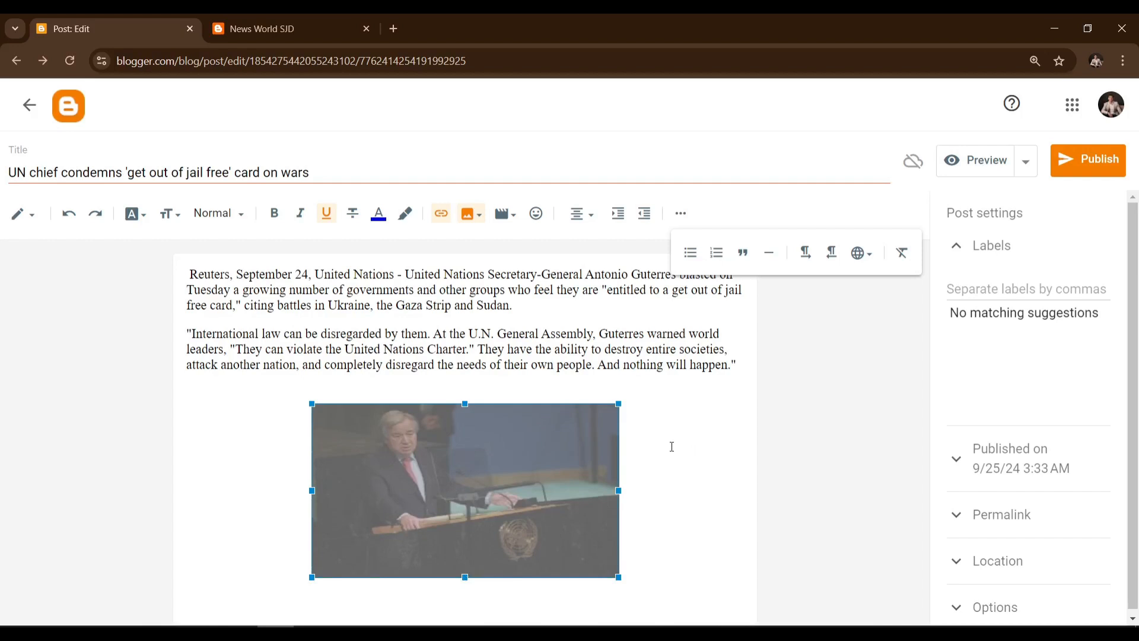
click(646, 567)
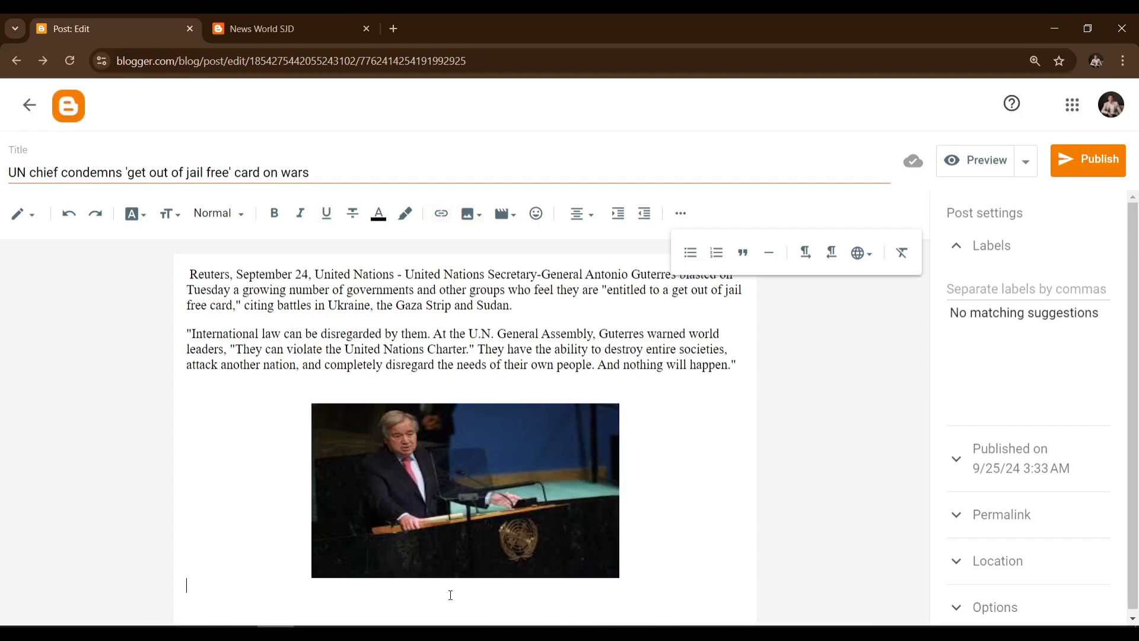
key(Return)
key(Return)
key(Return)
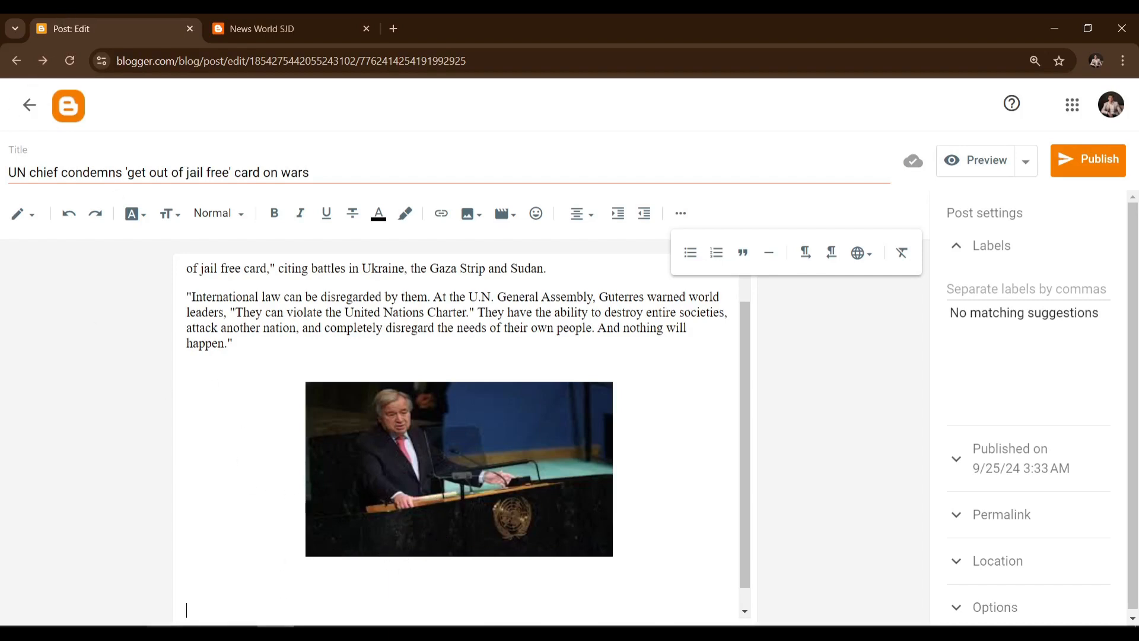
click(165, 626)
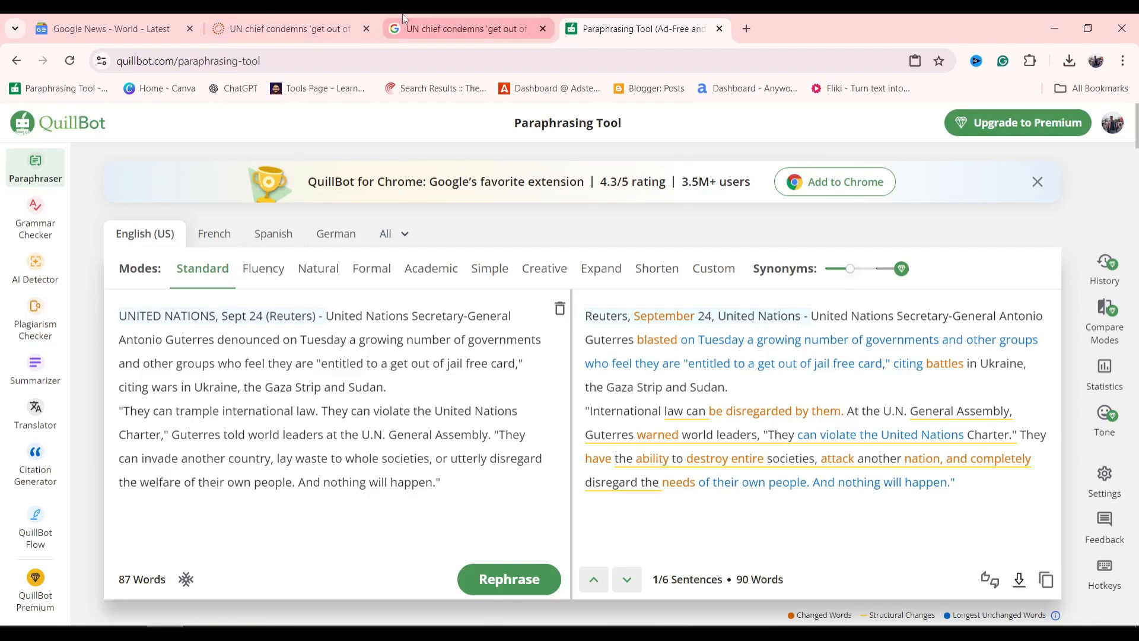
Select the three Reuters paragraphs from the impunity quote through 'another Gaza', then return to QuillBot
click(285, 29)
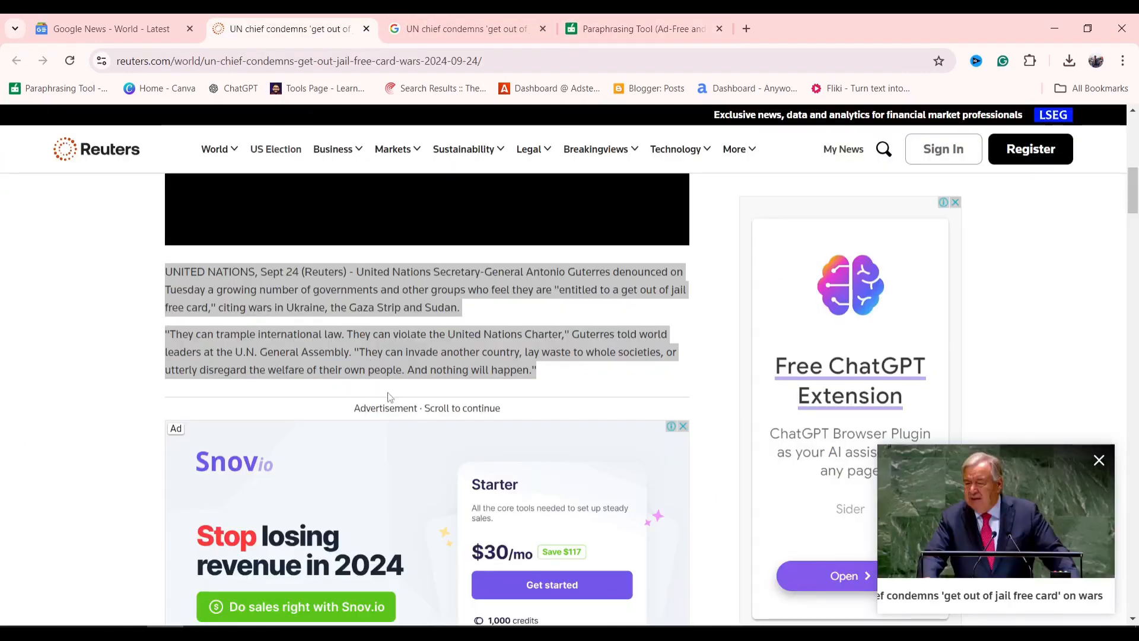
scroll(417, 399, down, 7)
scroll(417, 399, down, 4)
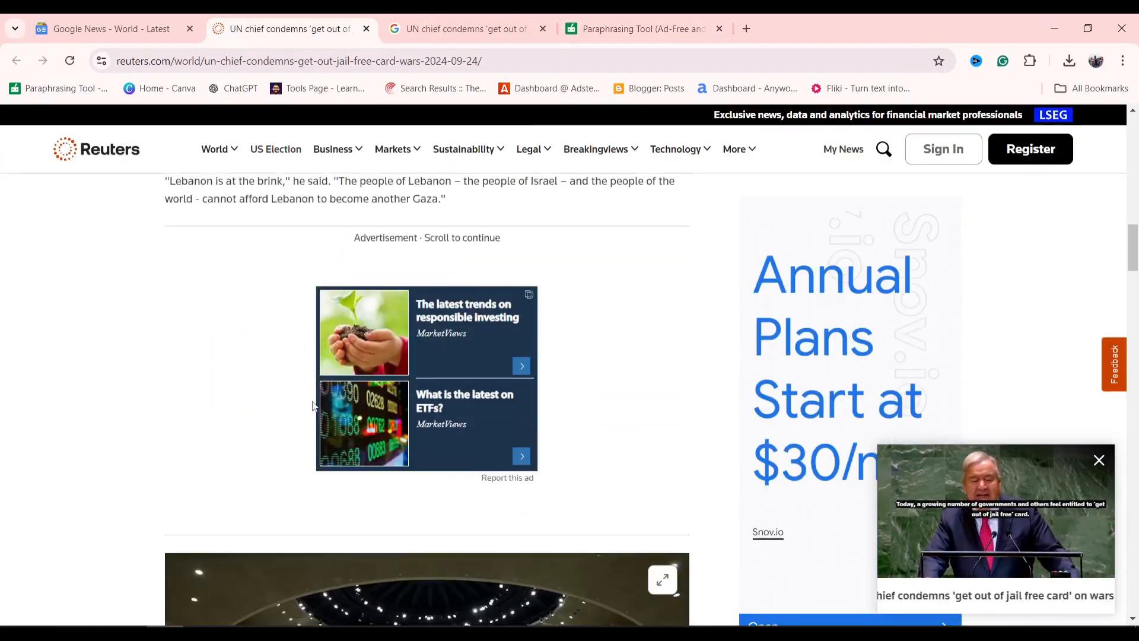
scroll(311, 402, up, 2)
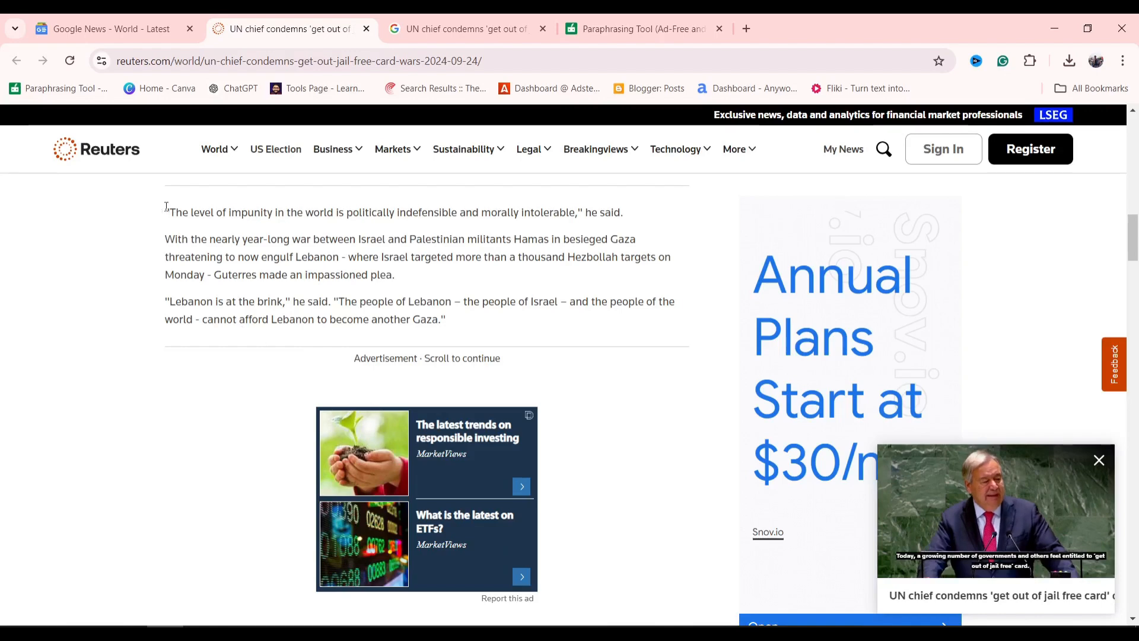
drag(165, 209, 451, 325)
key(ctrl+c)
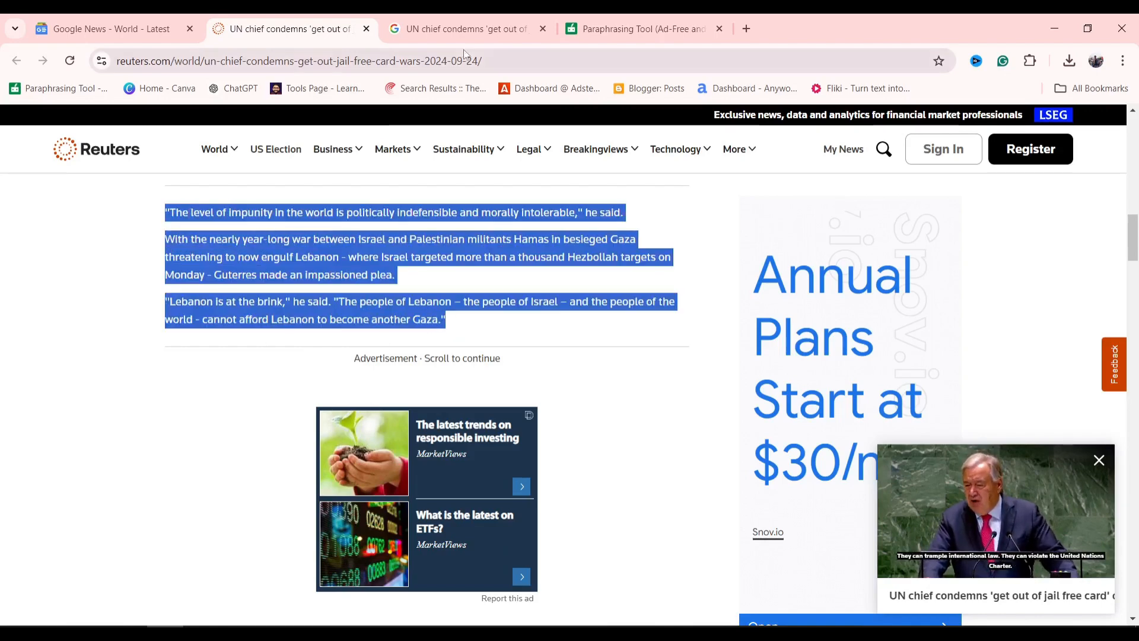
click(599, 27)
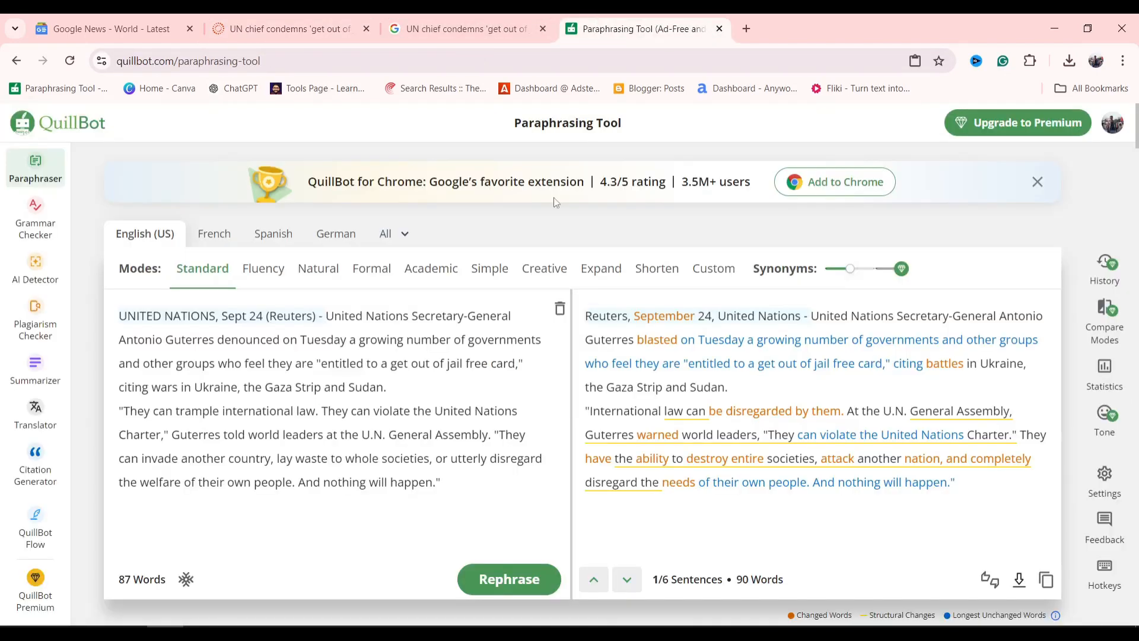
Replace QuillBot's input with the Lebanon paragraphs, copy the 77-word rewrite, and return to Blogger
click(560, 309)
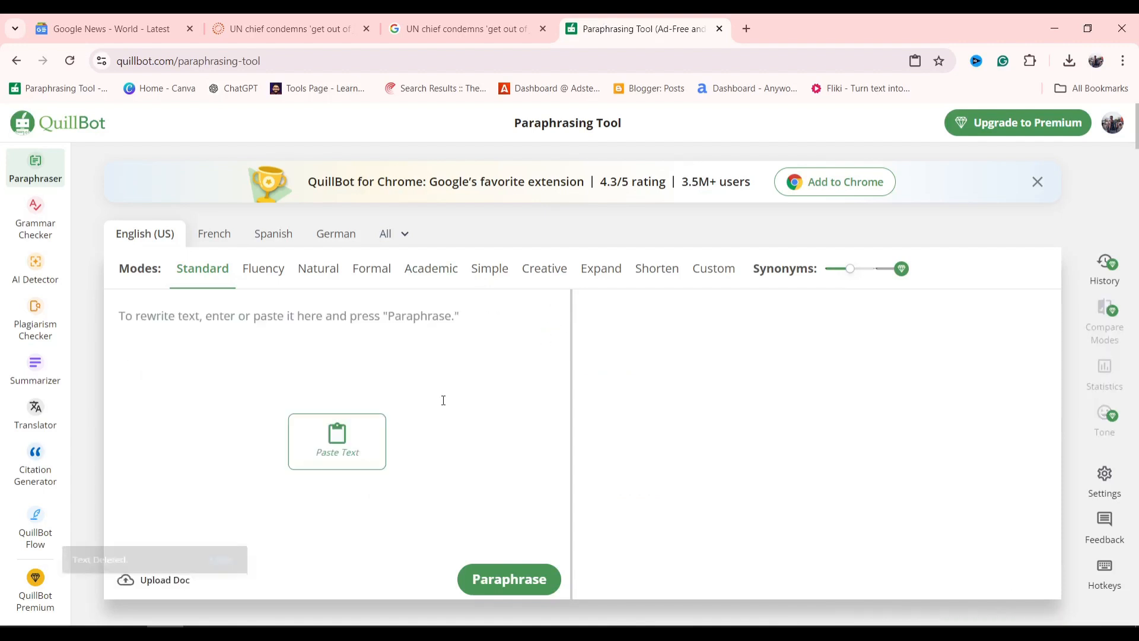
click(334, 435)
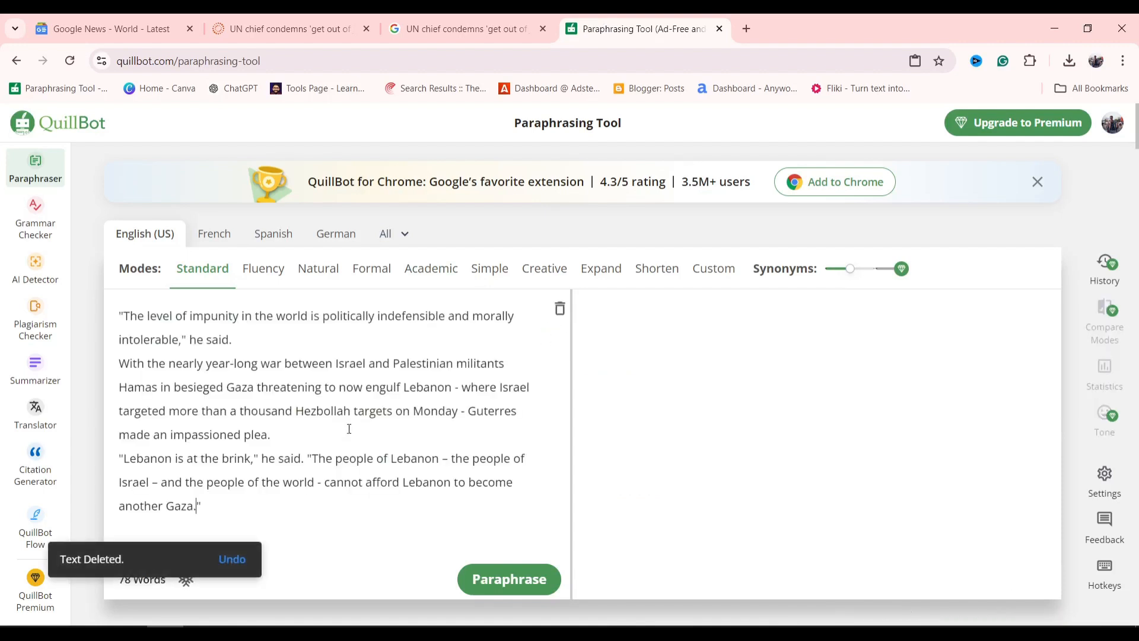
click(499, 592)
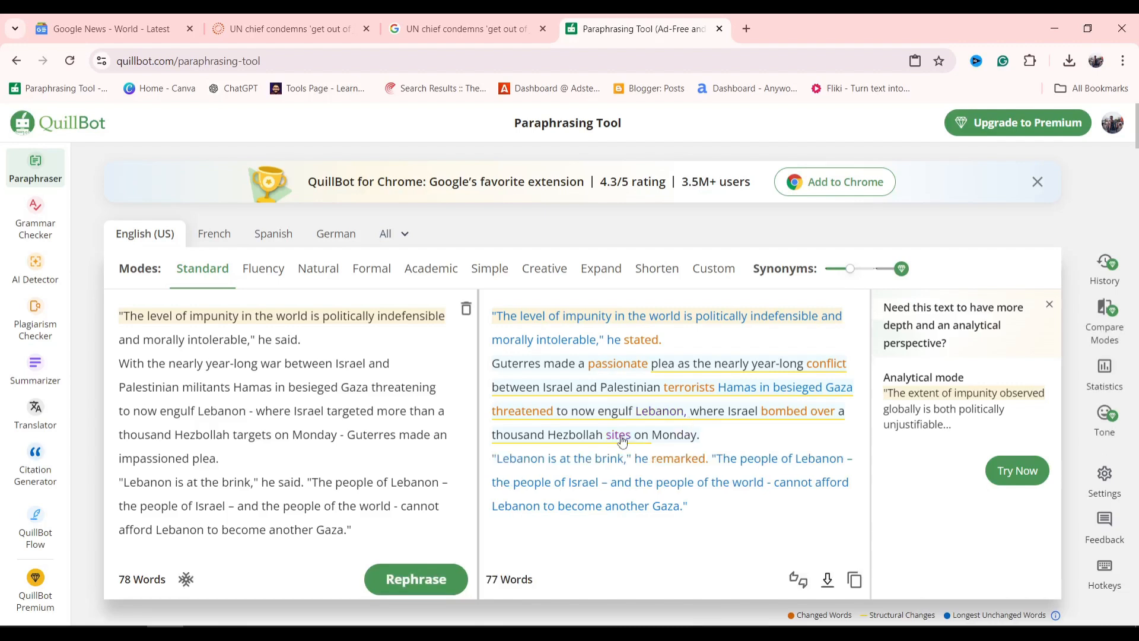
click(854, 580)
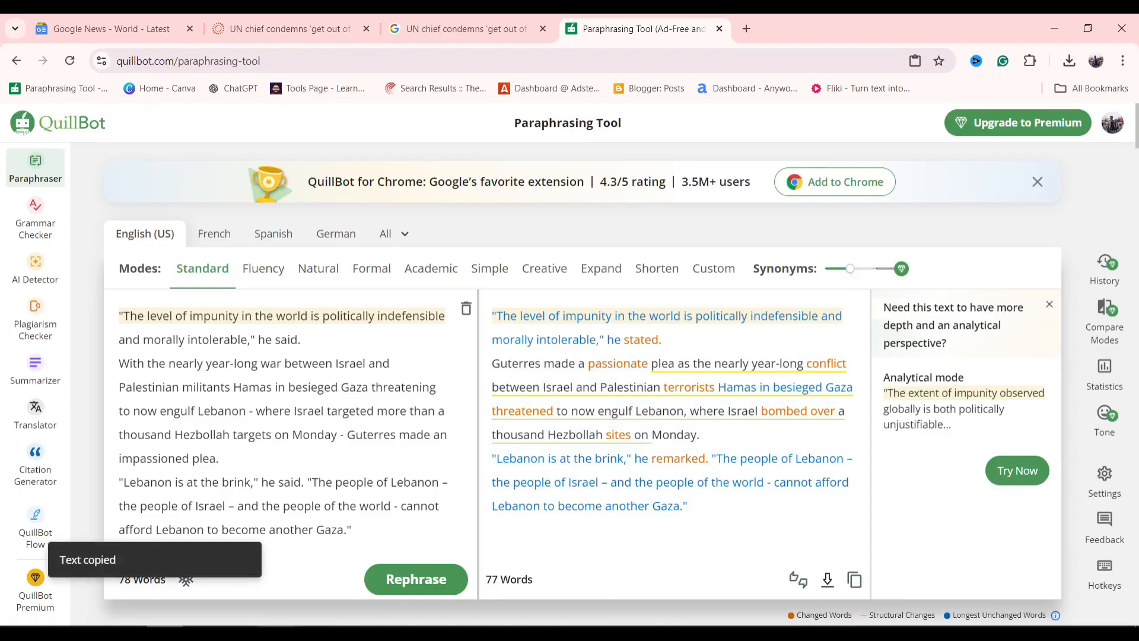
key(alt+Tab)
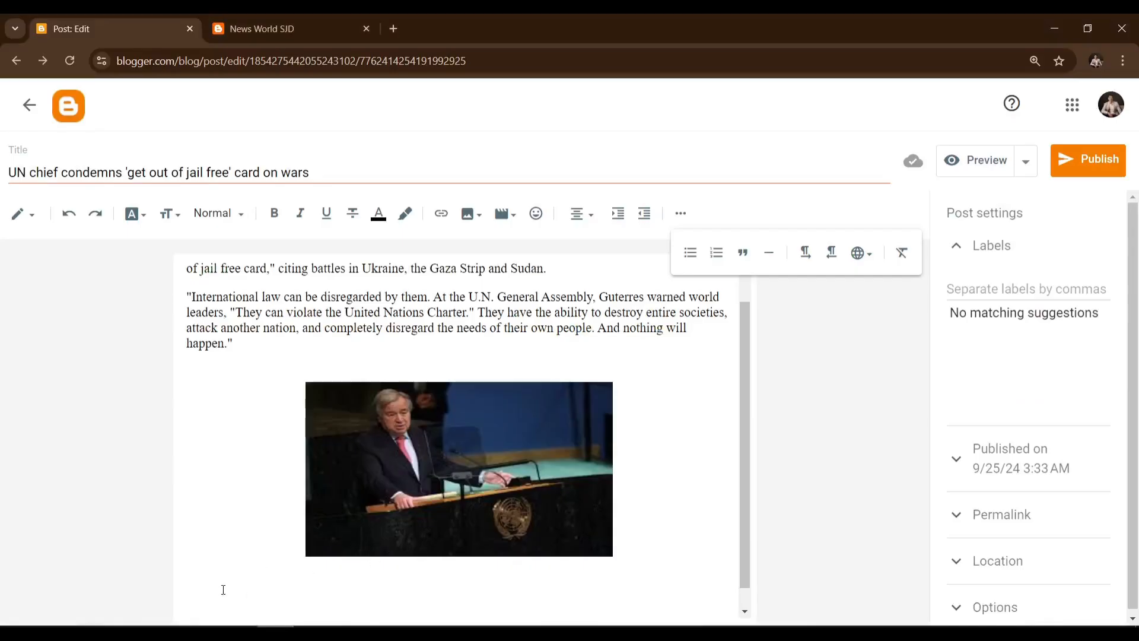
Paste the Lebanon rewrite below the photo, split it after 'Monday.', and add a line after 'Gaza.'
key(ctrl+v)
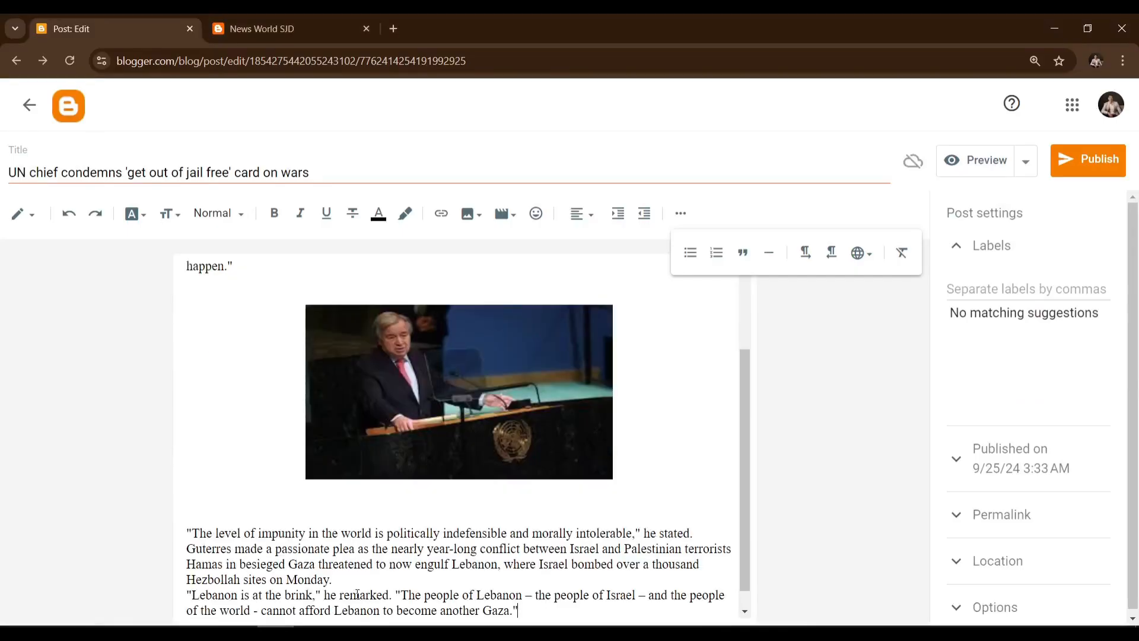
scroll(357, 595, down, 1)
click(335, 559)
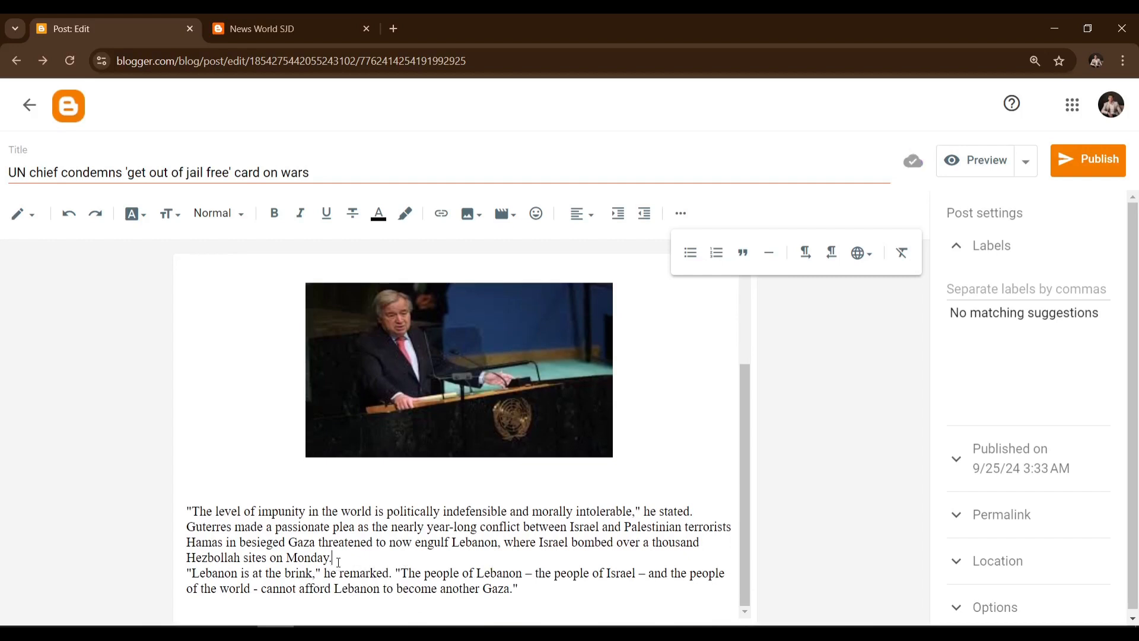
key(Return)
key(Return)
key(BackSpace)
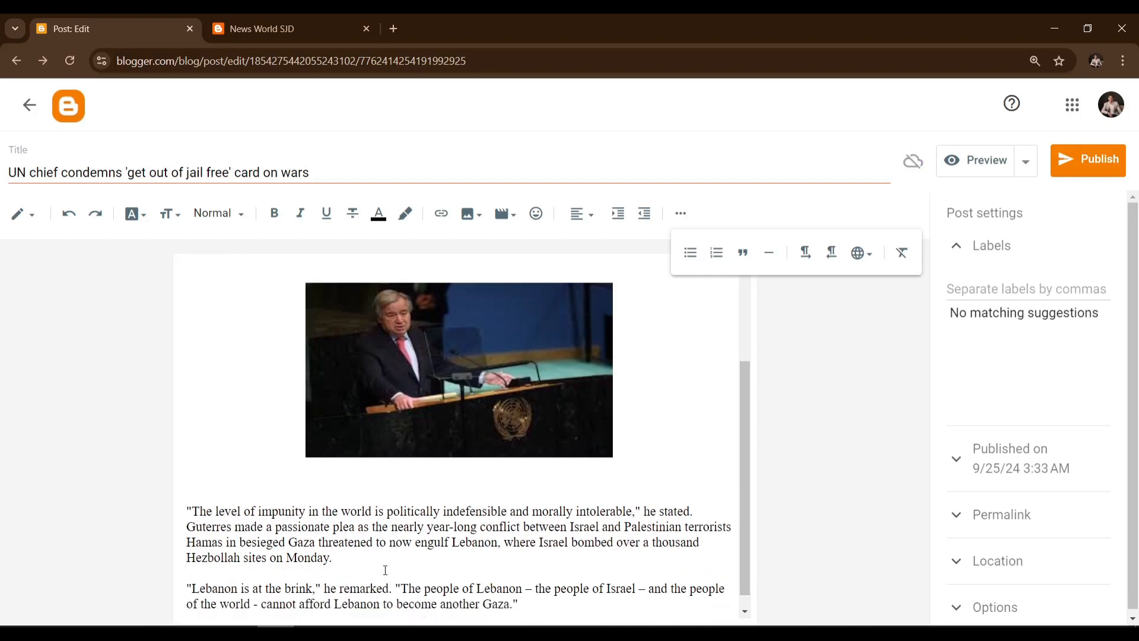
scroll(442, 570, down, 1)
click(532, 590)
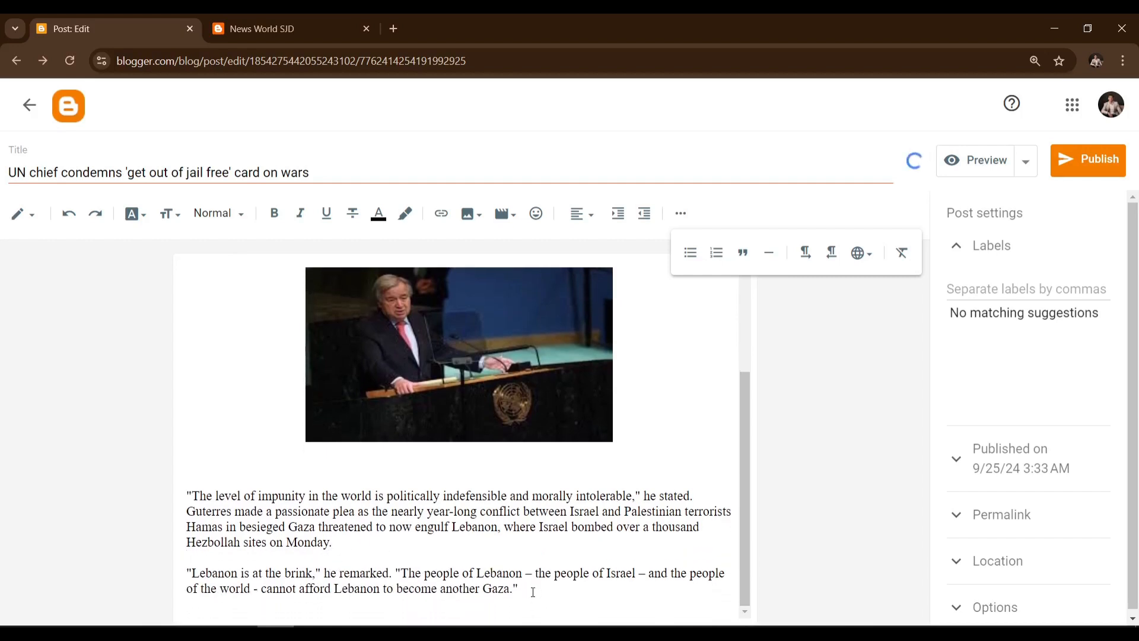
key(Return)
key(Return)
key(Return)
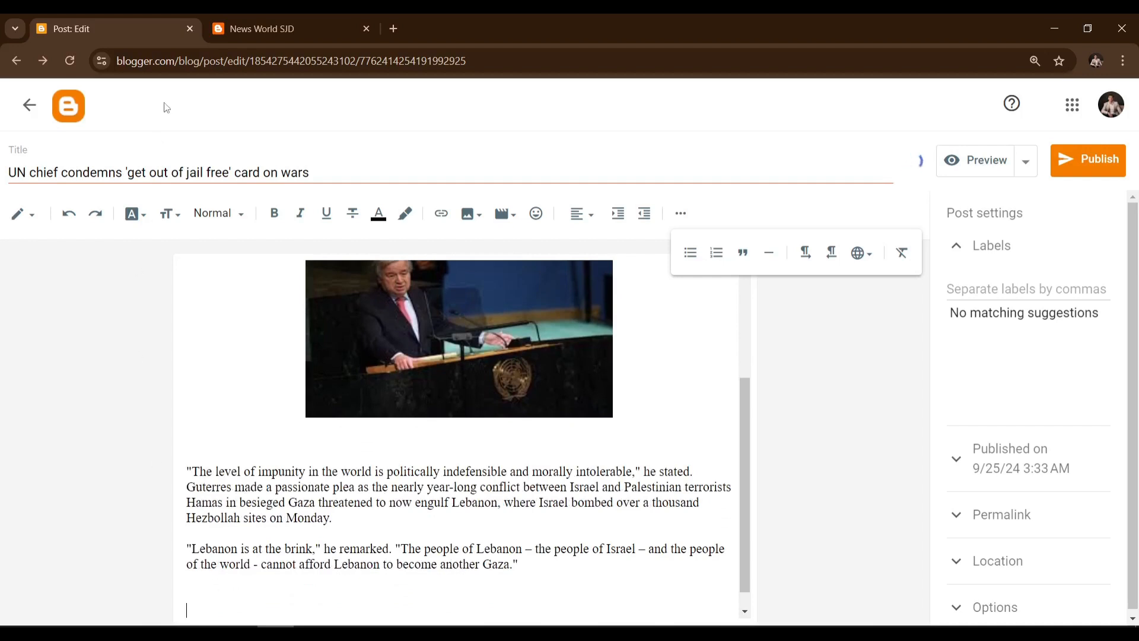
Centre the empty line below the Lebanon paragraphs
click(469, 215)
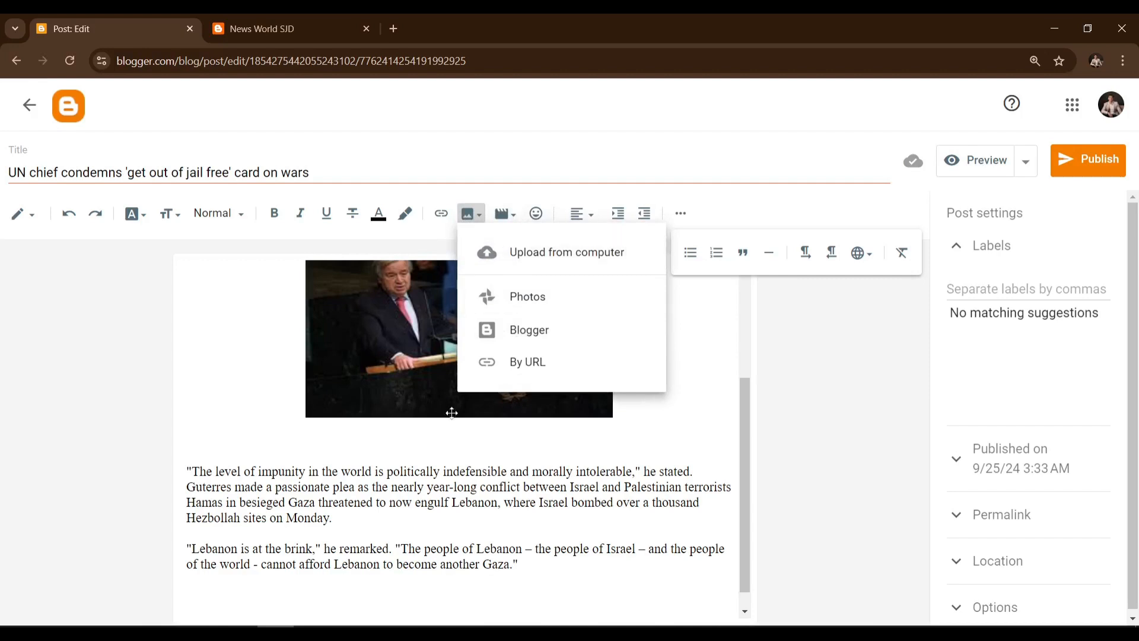
click(289, 602)
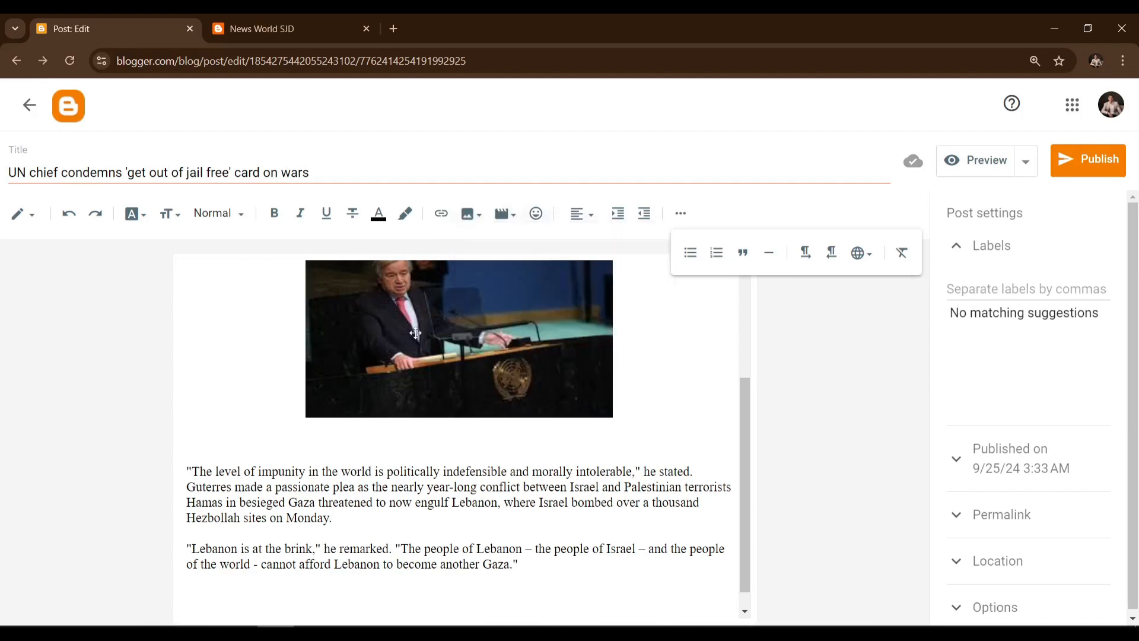
click(581, 214)
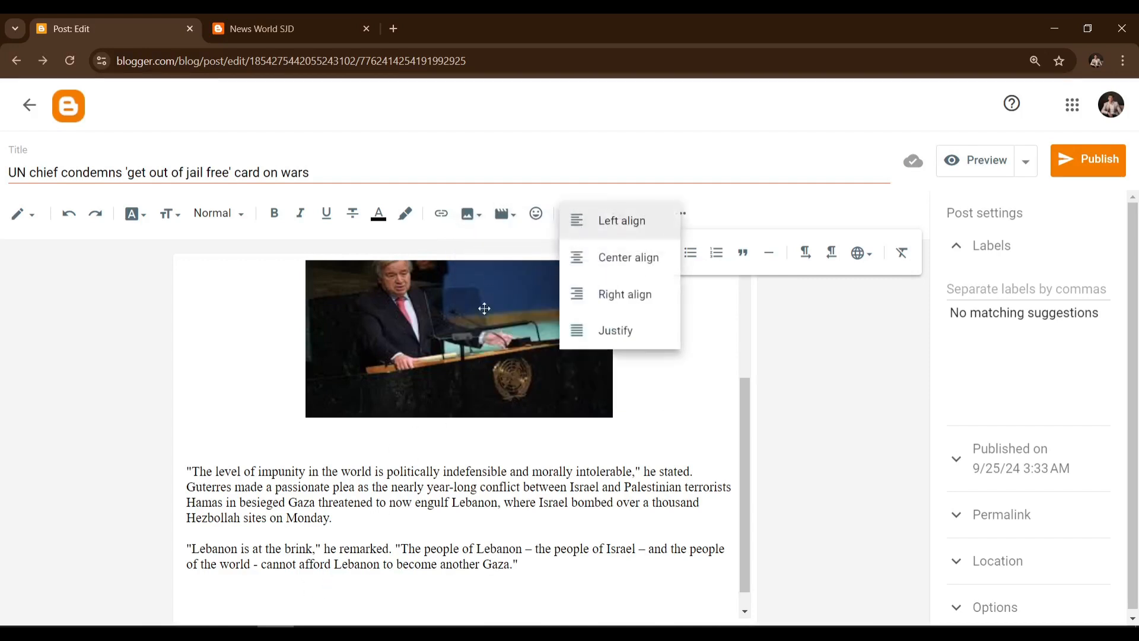
click(619, 255)
Upload the 'download' photo of the UN General Assembly hall into the post
scroll(463, 480, down, 1)
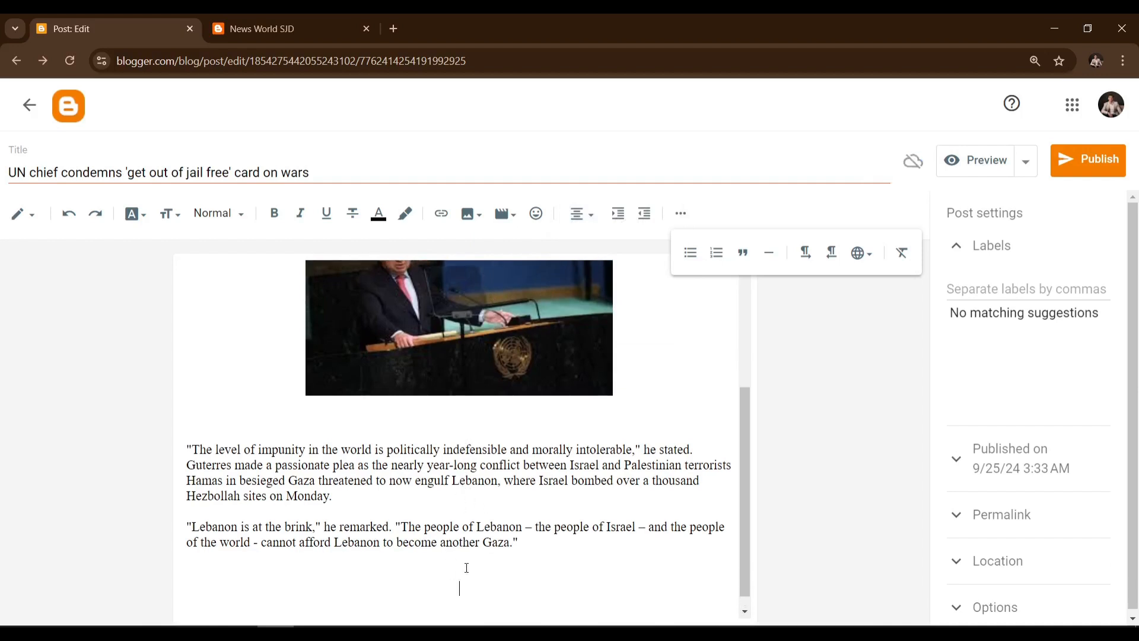
click(472, 214)
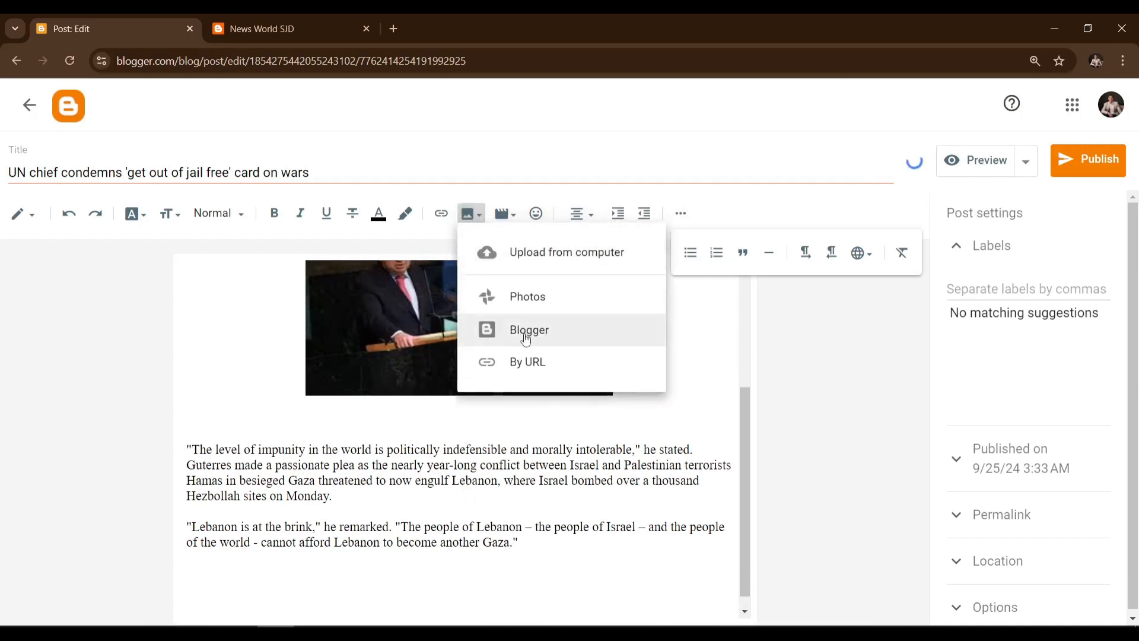
click(524, 266)
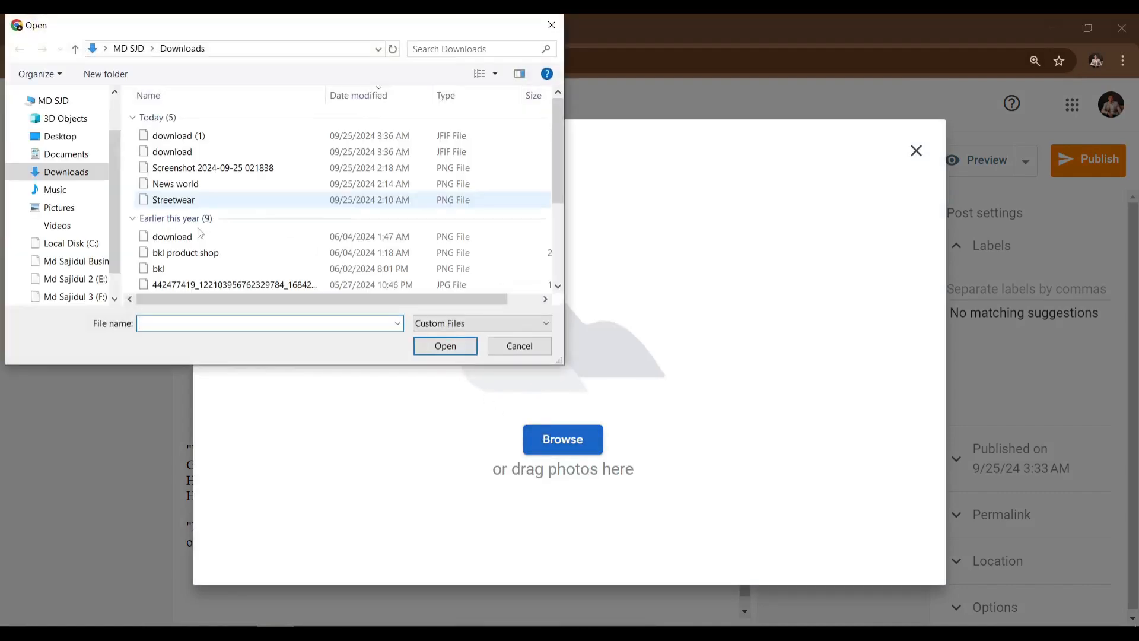
click(178, 152)
click(466, 343)
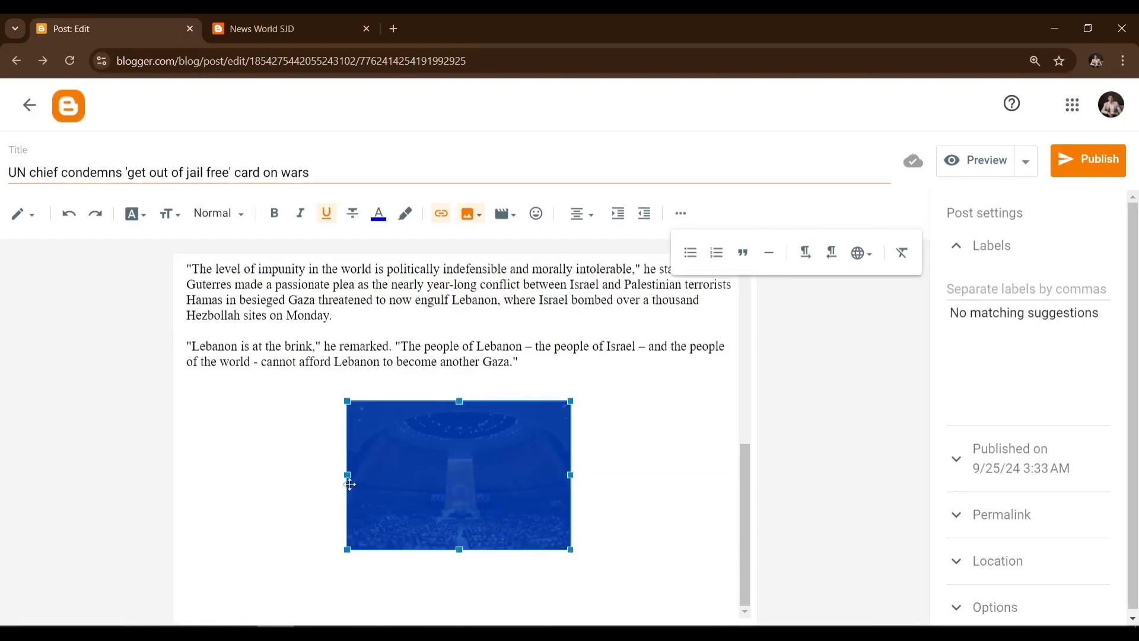
Stretch the General Assembly photo taller and wider
click(460, 567)
click(461, 515)
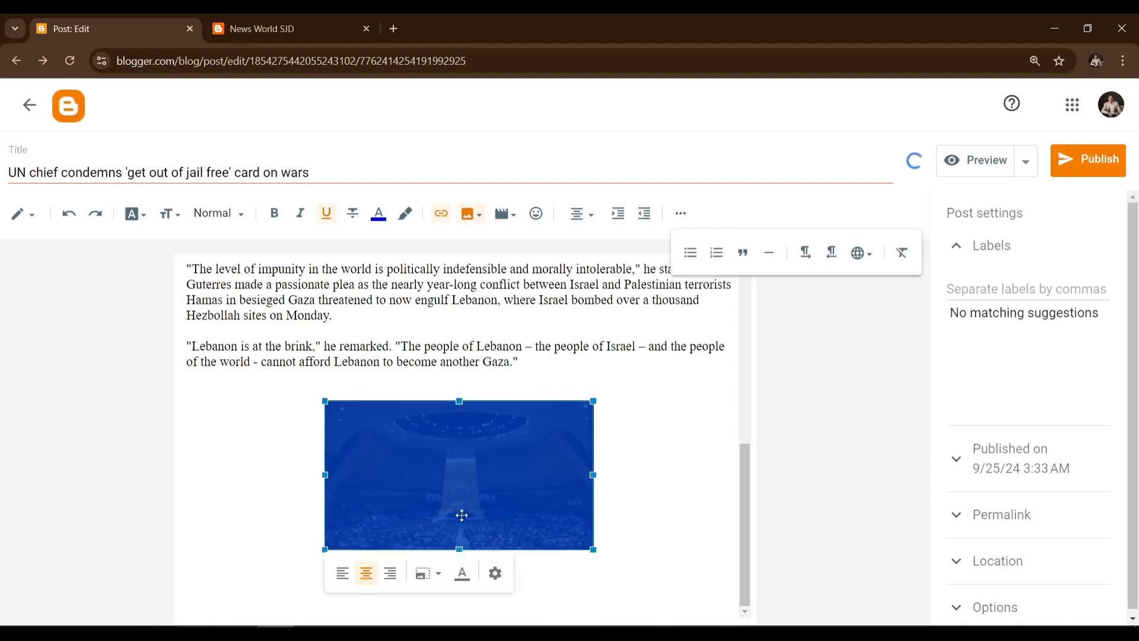
drag(459, 550, 459, 582)
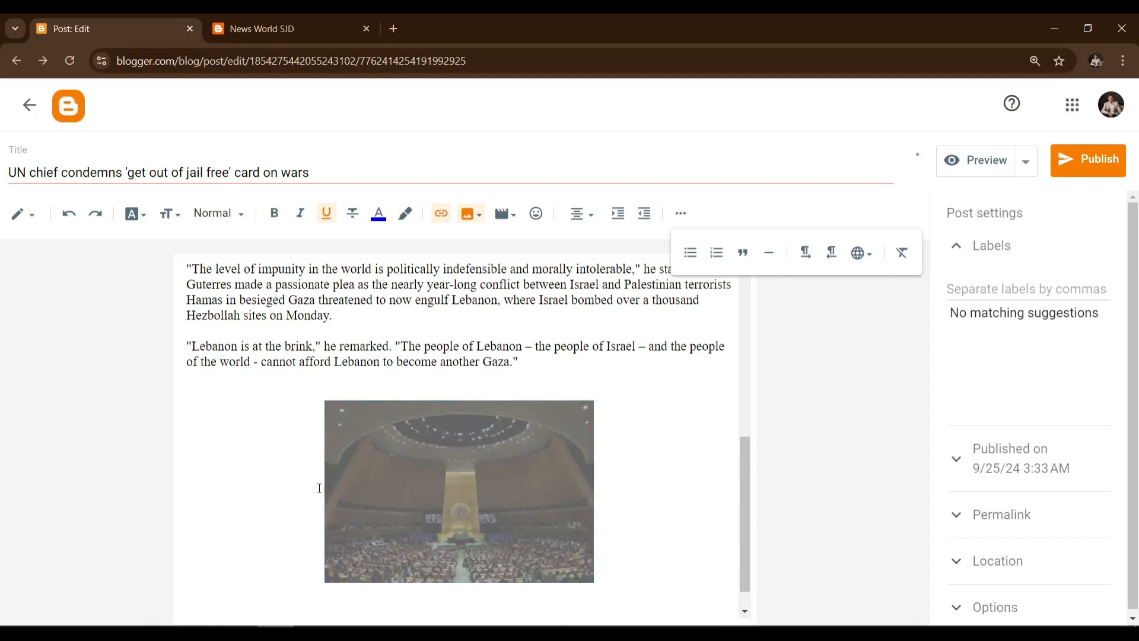
click(534, 505)
drag(594, 491, 662, 491)
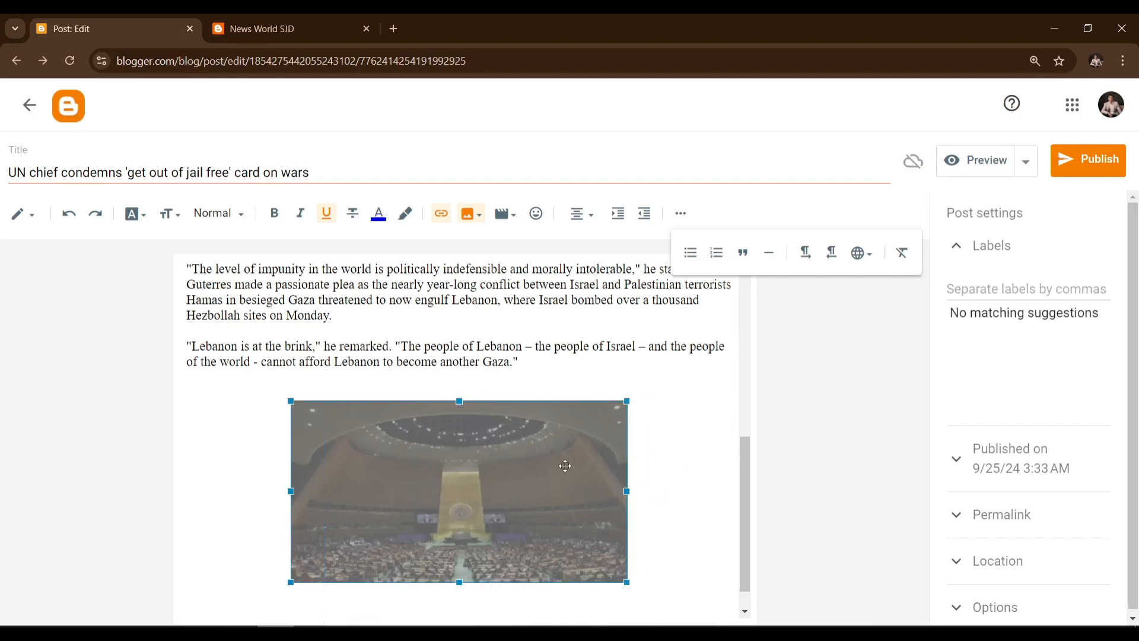
Add a new left-aligned line beneath the photo
scroll(575, 498, down, 1)
click(517, 574)
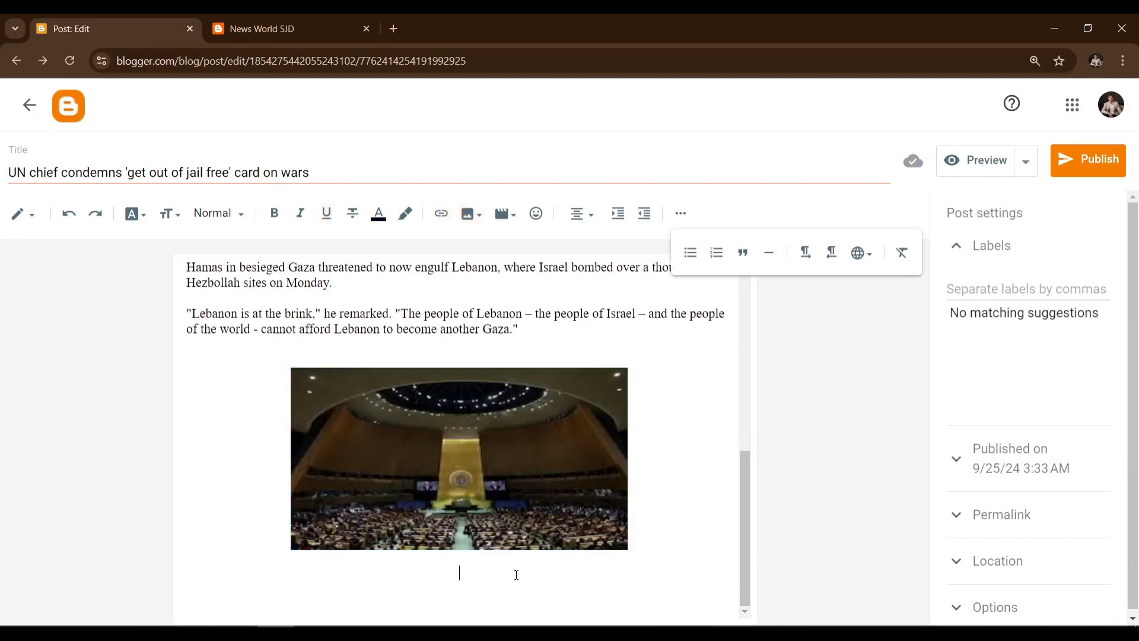
key(Return)
key(Return)
click(472, 214)
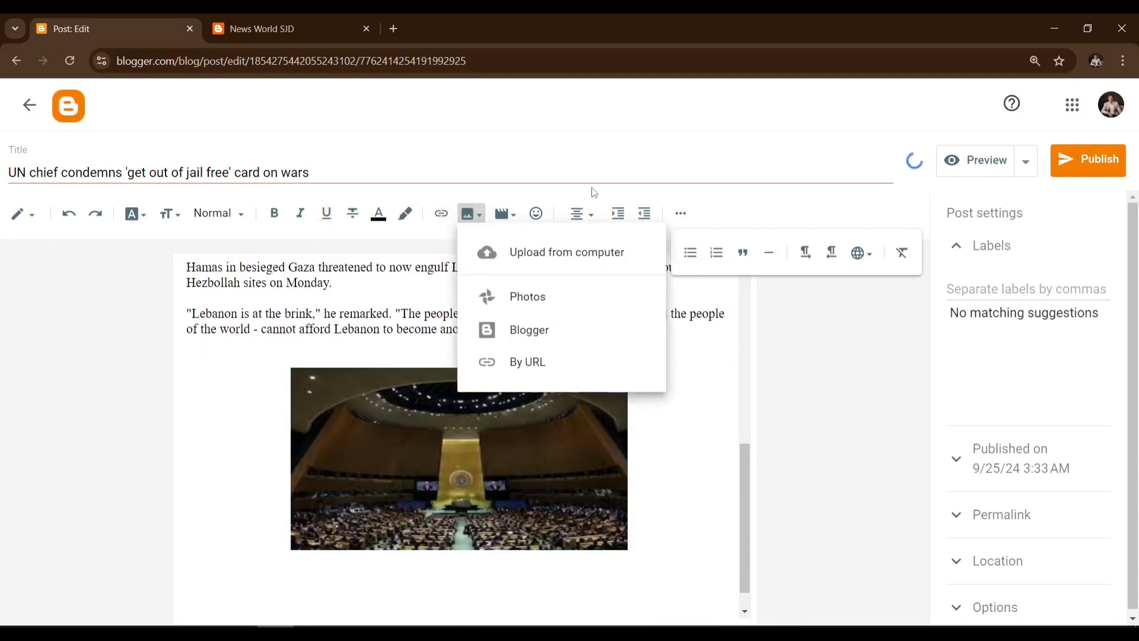
click(580, 216)
click(586, 222)
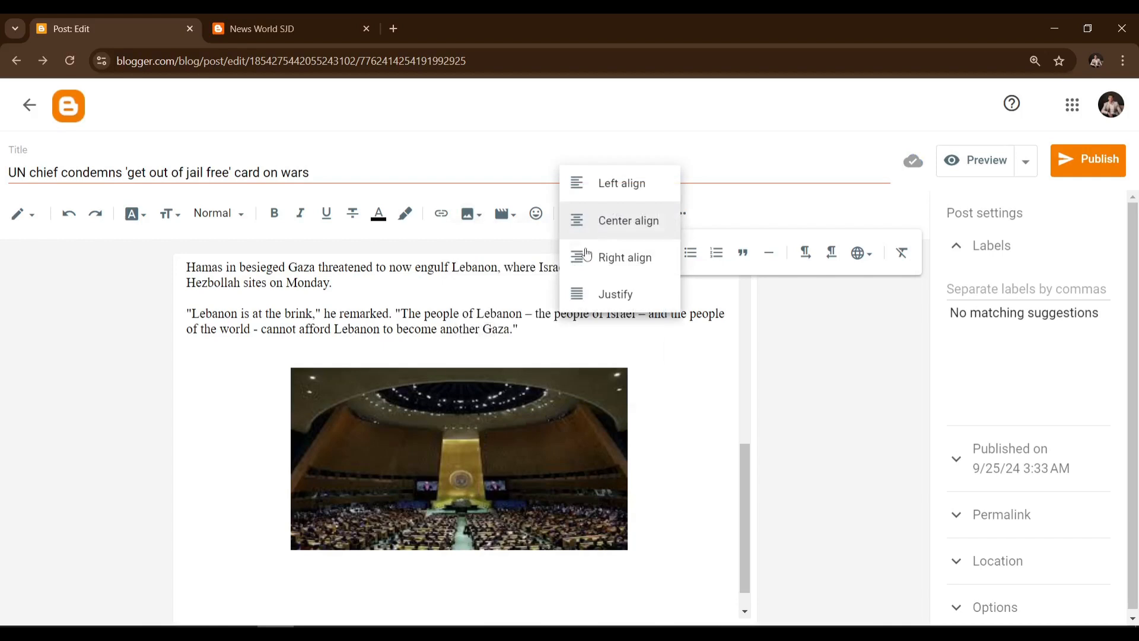
click(608, 188)
scroll(317, 447, down, 1)
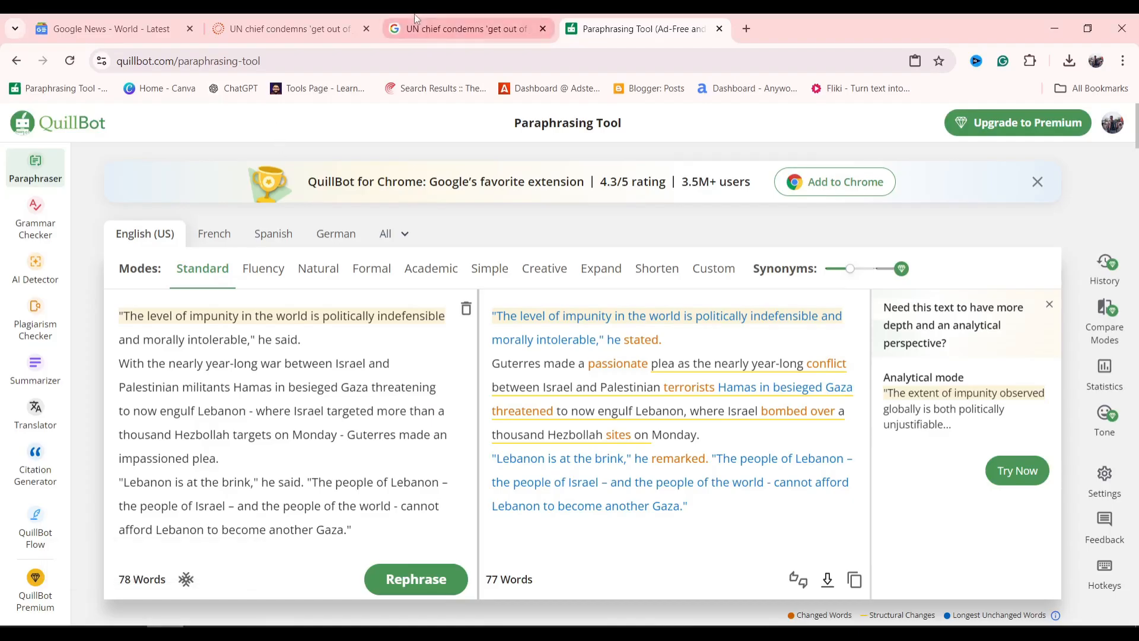
Select the Reuters paragraphs on Russia's Ukraine invasion and 'Civilians are paying the price', then return to Blogger
click(285, 29)
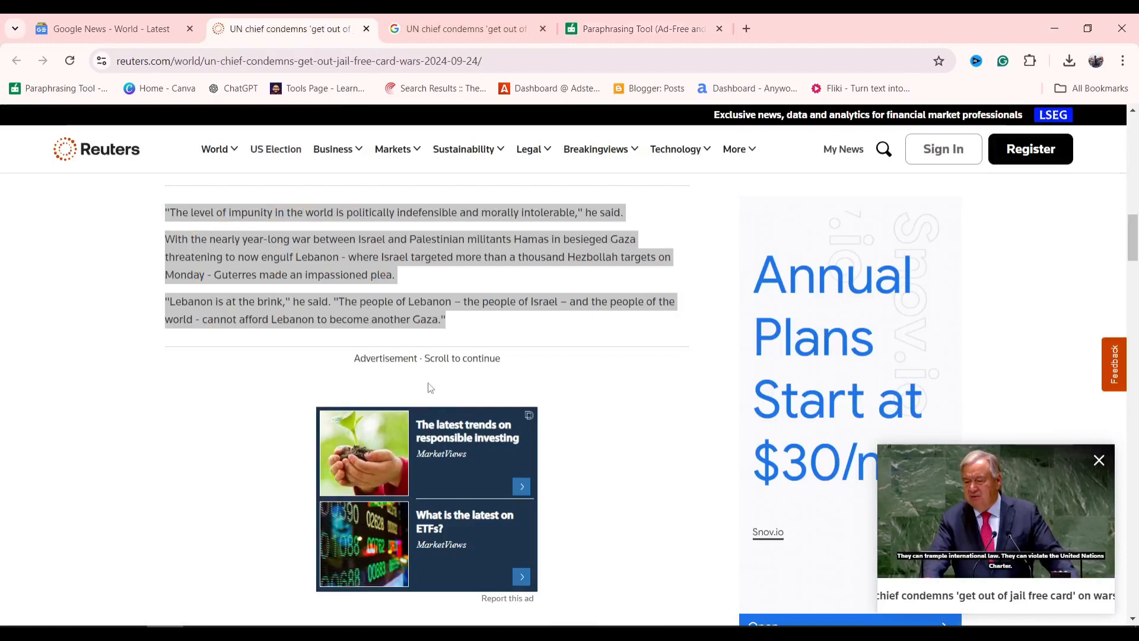
scroll(520, 359, down, 5)
scroll(412, 402, up, 9)
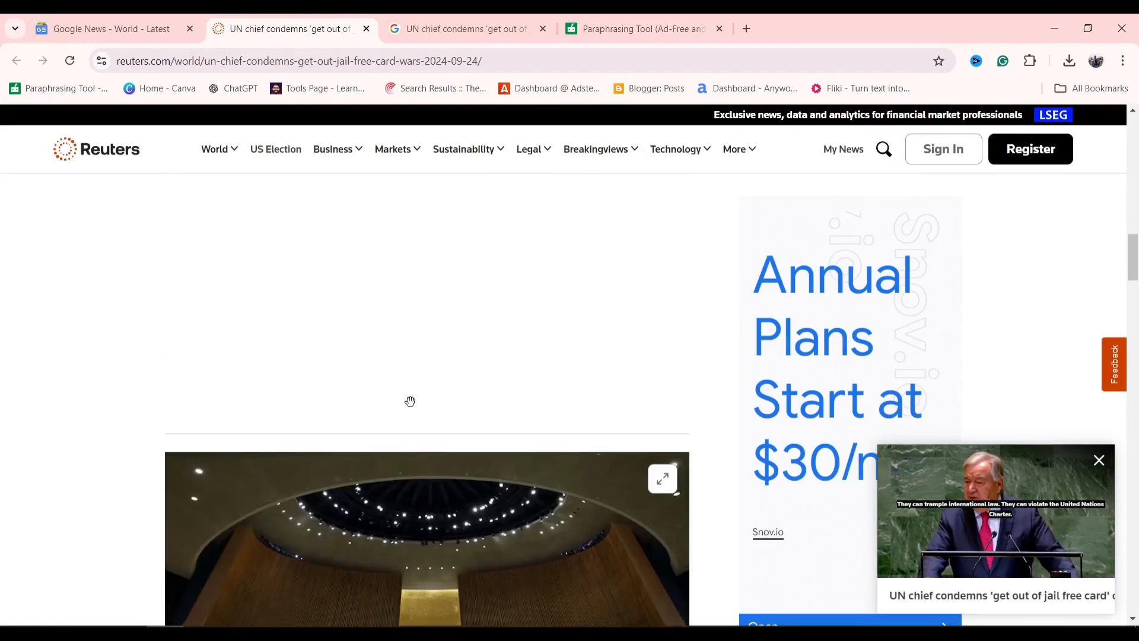
scroll(415, 403, down, 4)
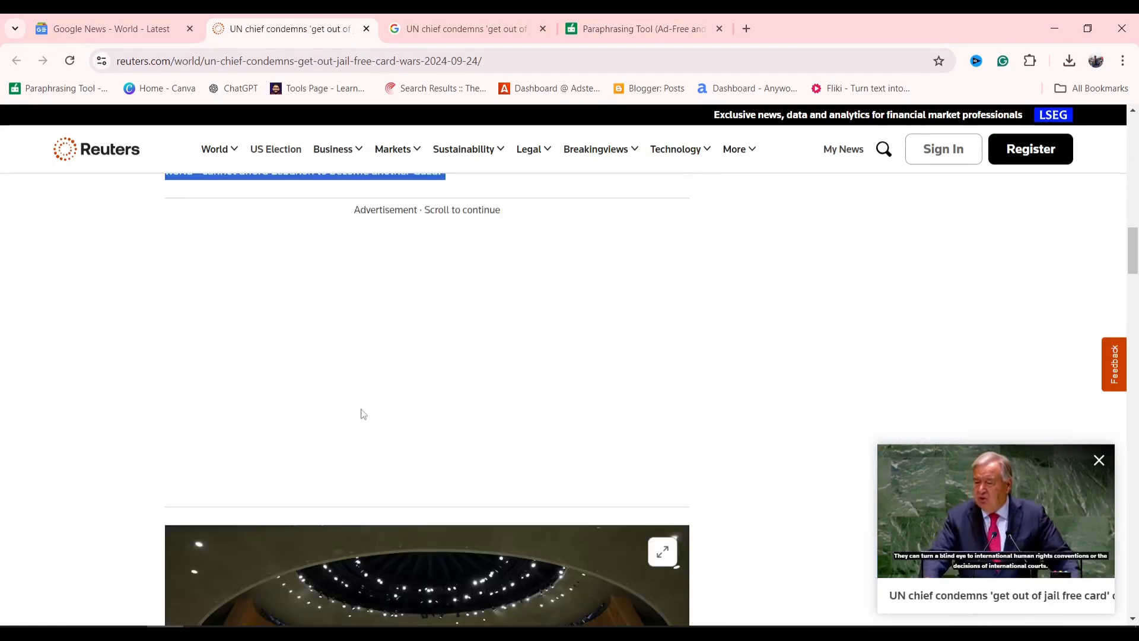
scroll(374, 407, down, 10)
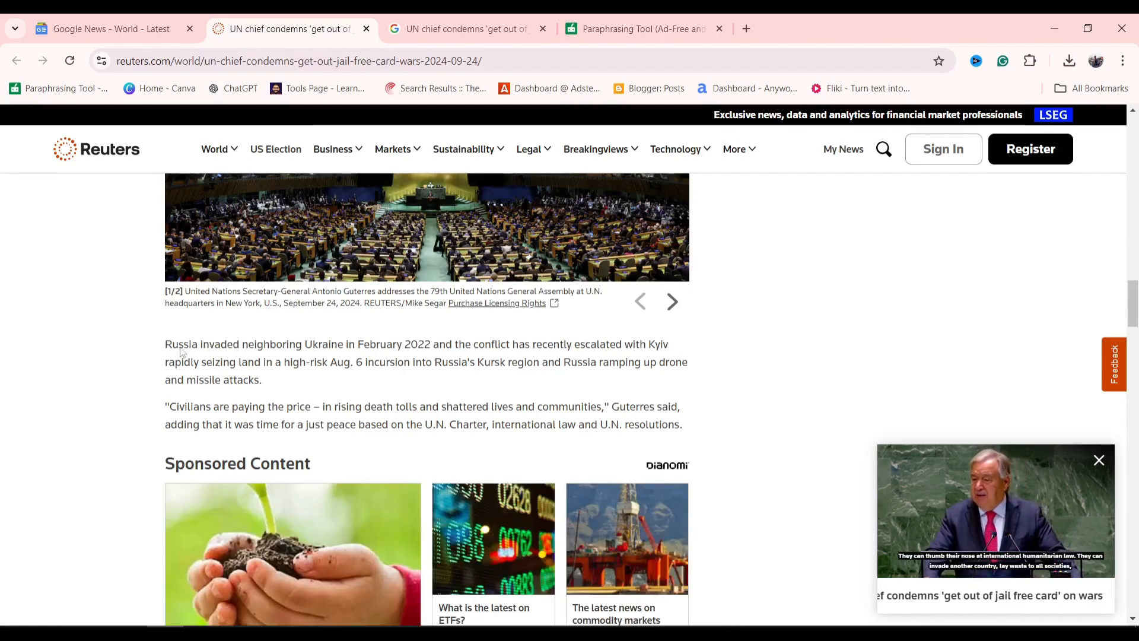
drag(165, 344, 658, 419)
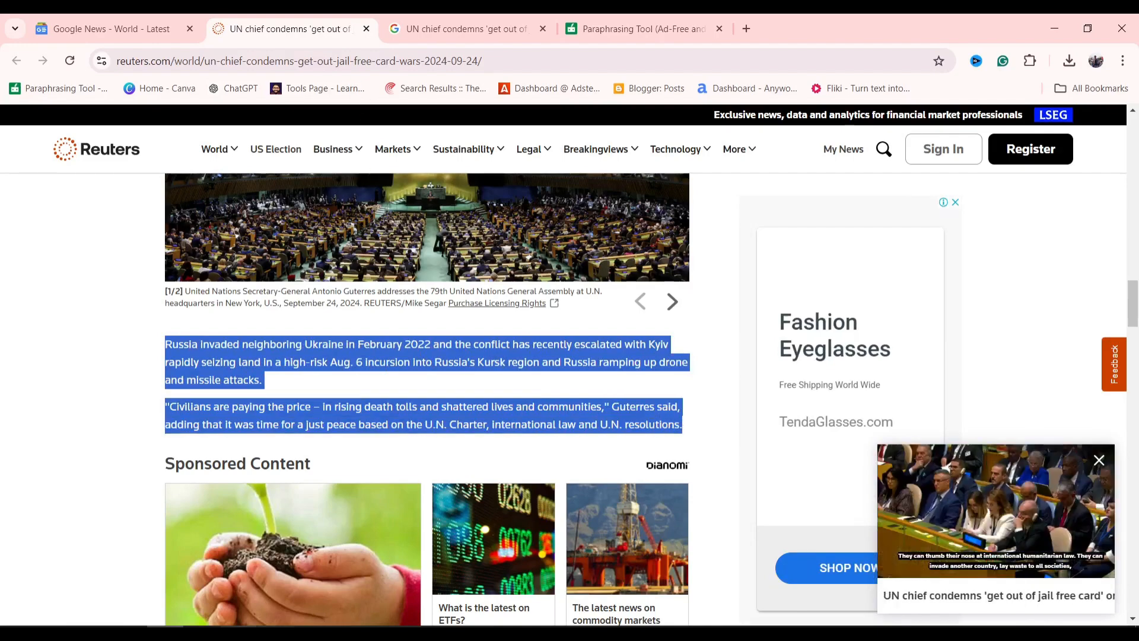
click(264, 626)
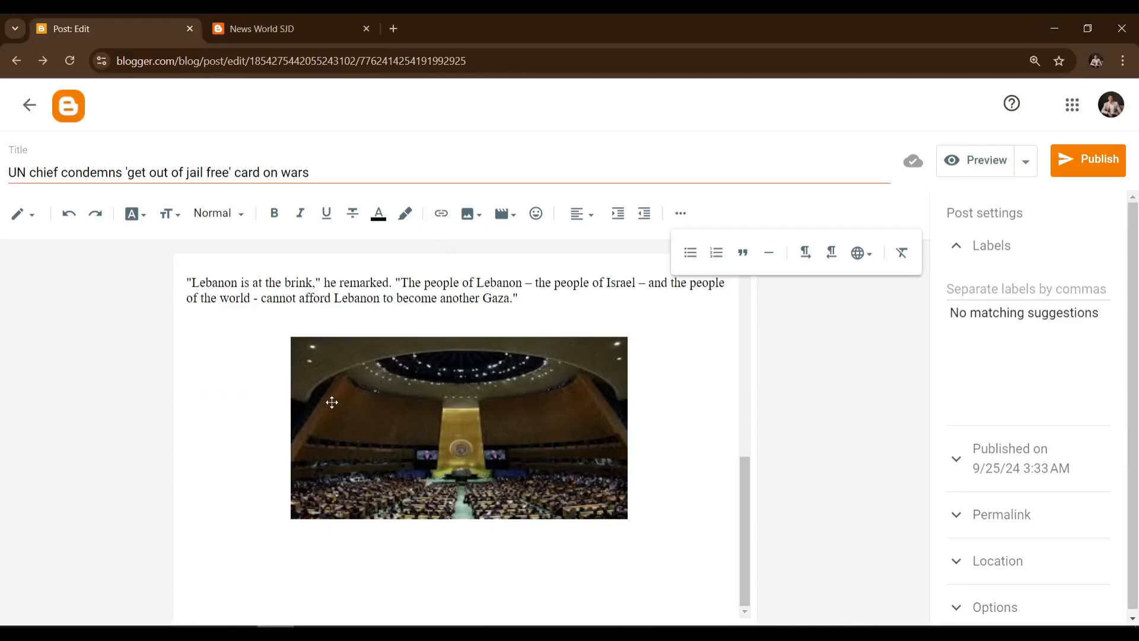
scroll(331, 399, up, 8)
scroll(272, 344, down, 10)
scroll(429, 506, down, 10)
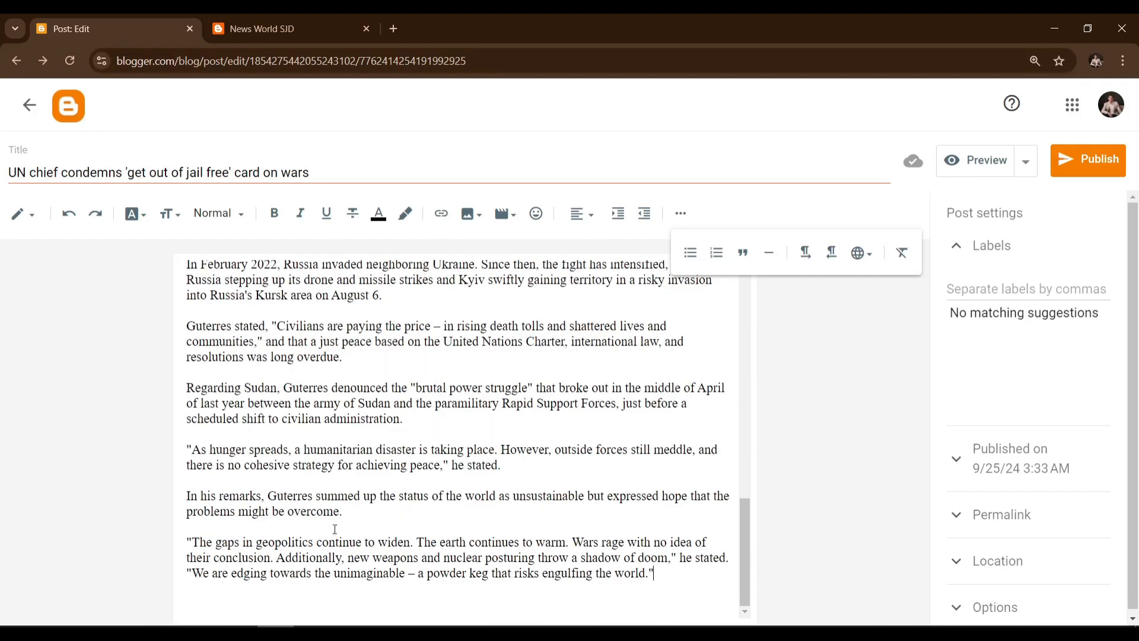
scroll(374, 490, up, 20)
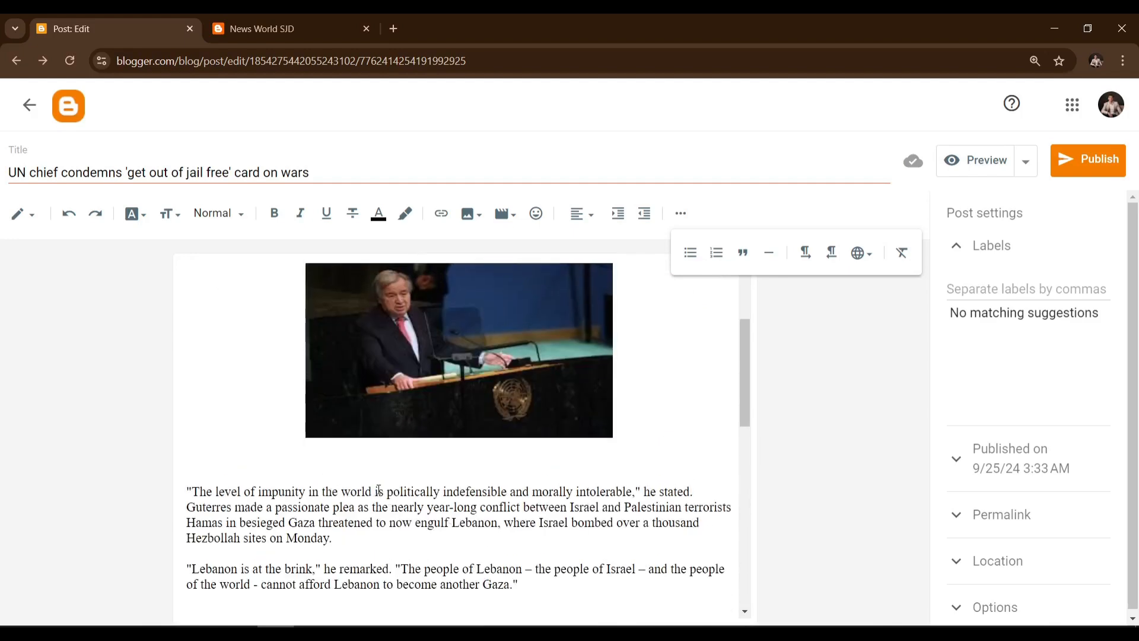
scroll(387, 310, down, 20)
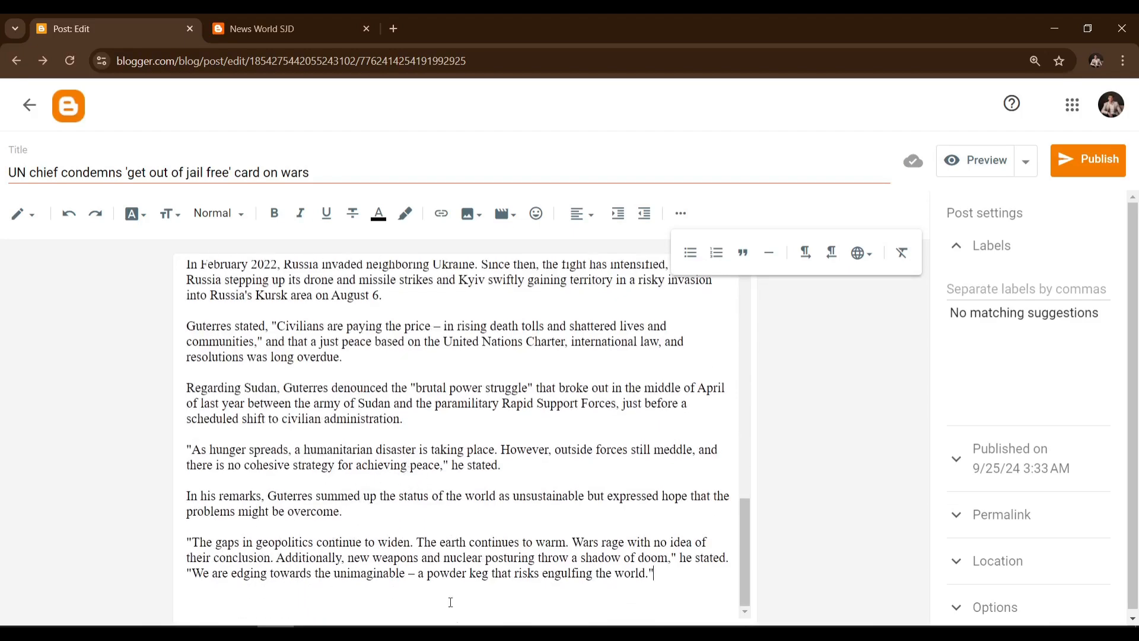
scroll(418, 513, up, 20)
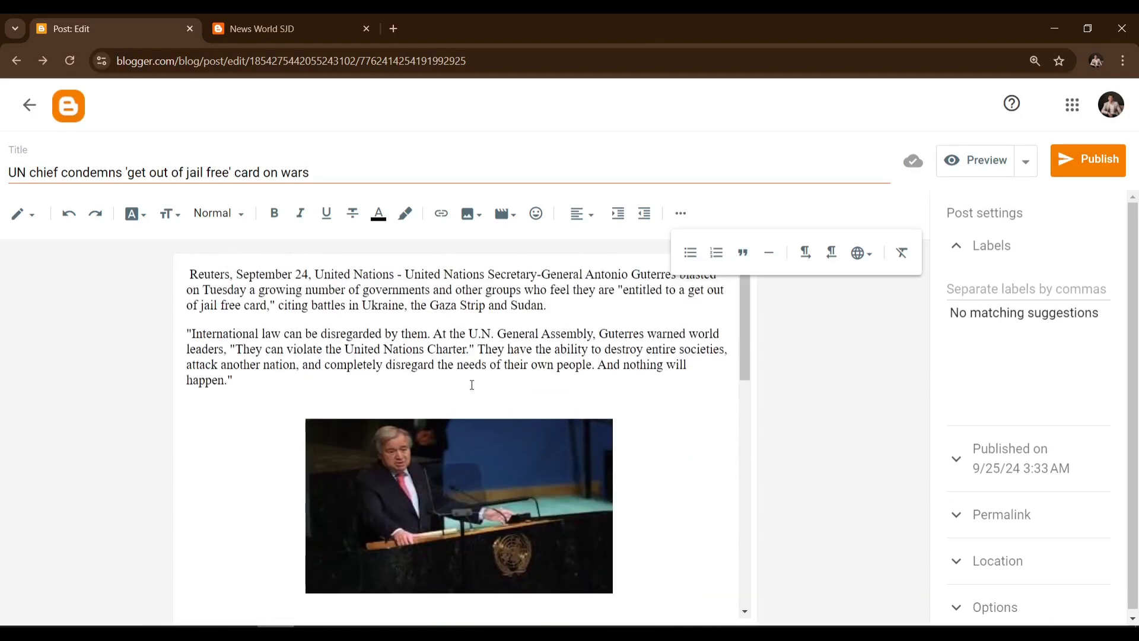
scroll(472, 385, down, 20)
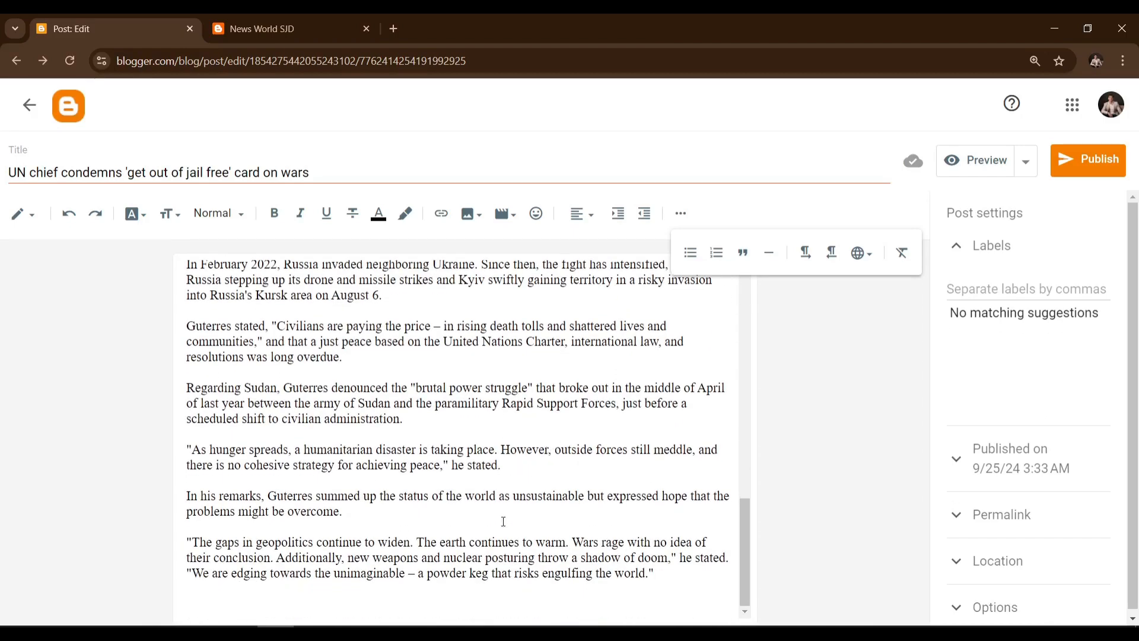
scroll(498, 523, up, 10)
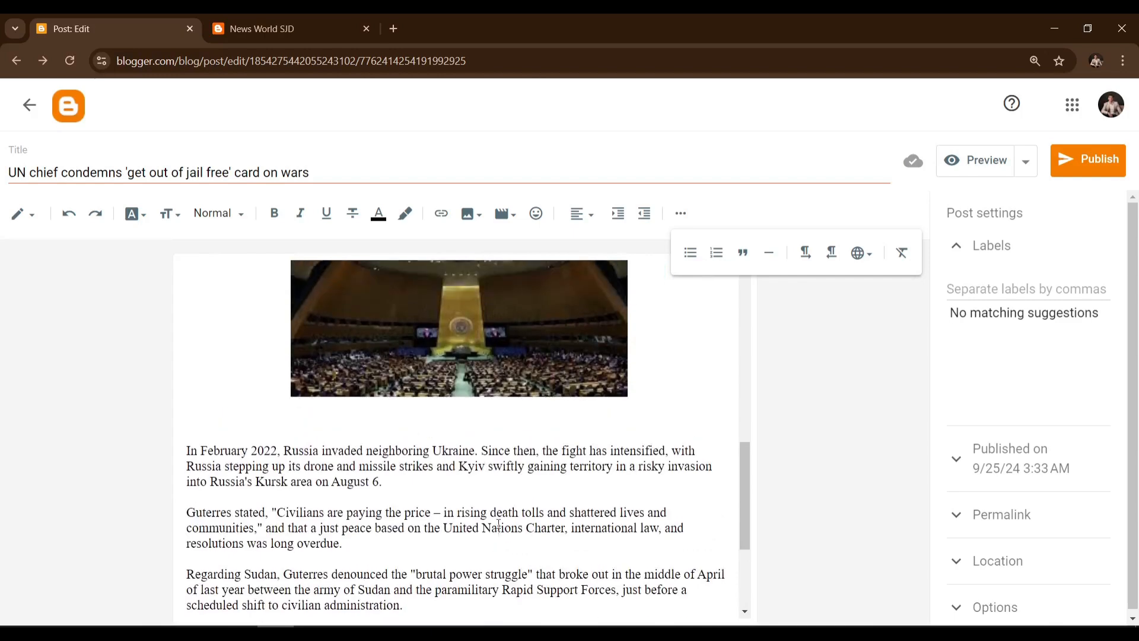
scroll(498, 523, up, 3)
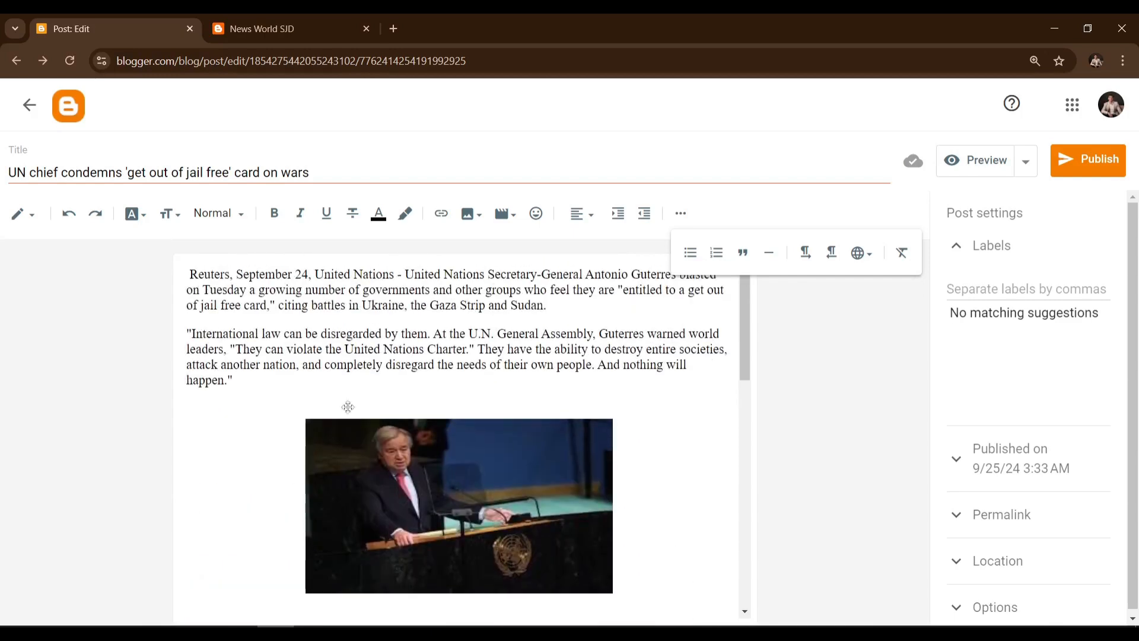
scroll(347, 412, down, 4)
scroll(382, 360, up, 4)
scroll(341, 406, down, 15)
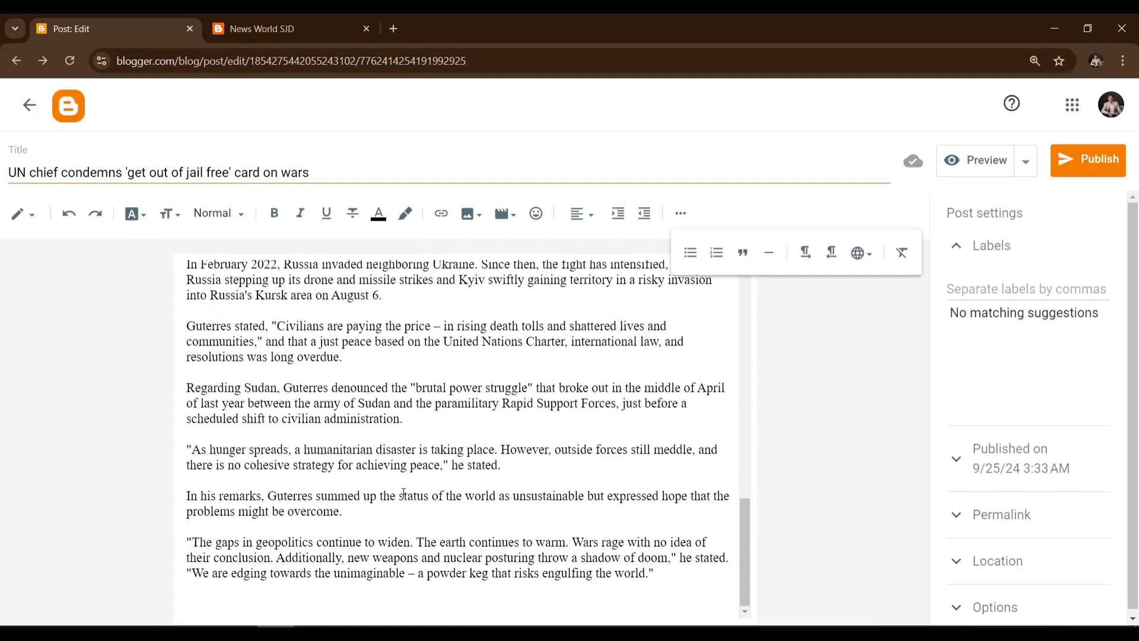
scroll(404, 493, up, 15)
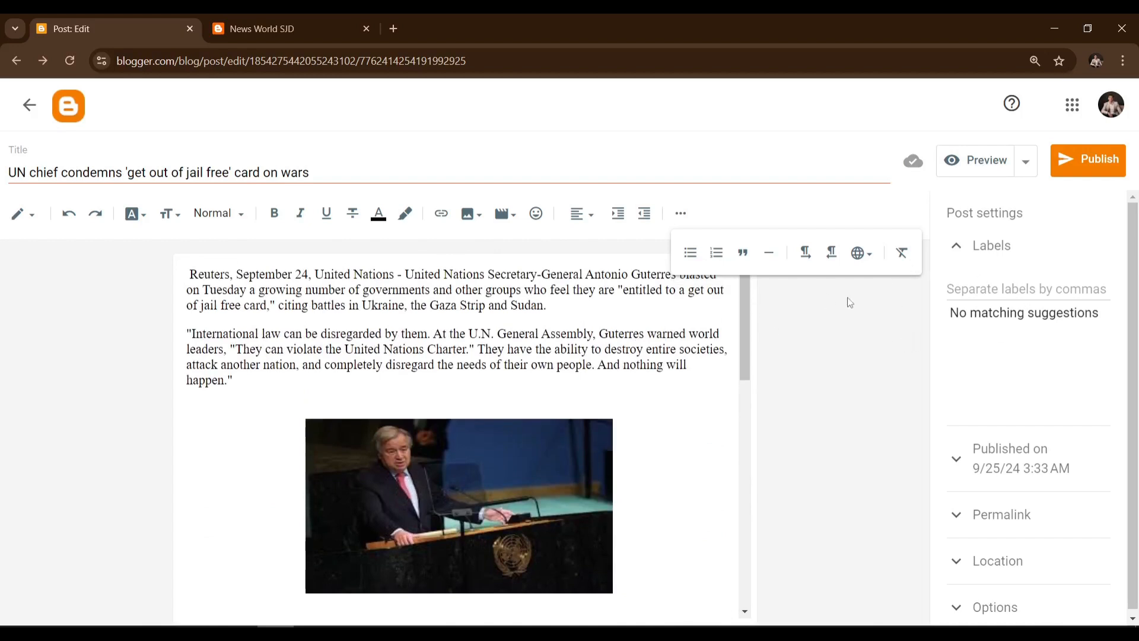
Insert two blank lines above the Reuters opening paragraph and type 555 on the top line
click(680, 213)
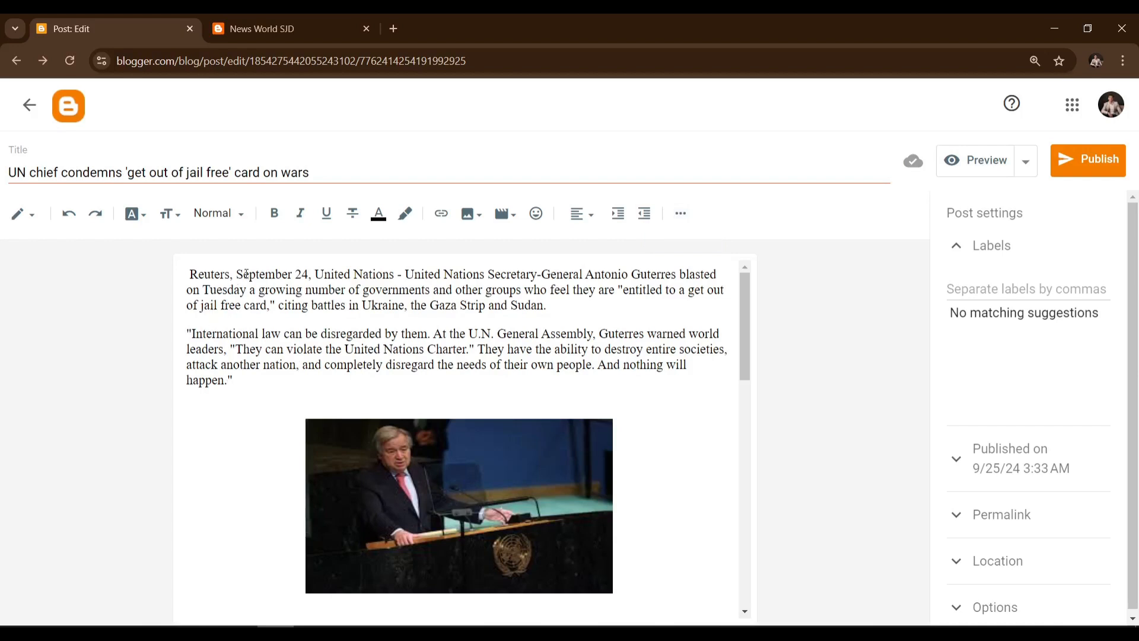
click(190, 274)
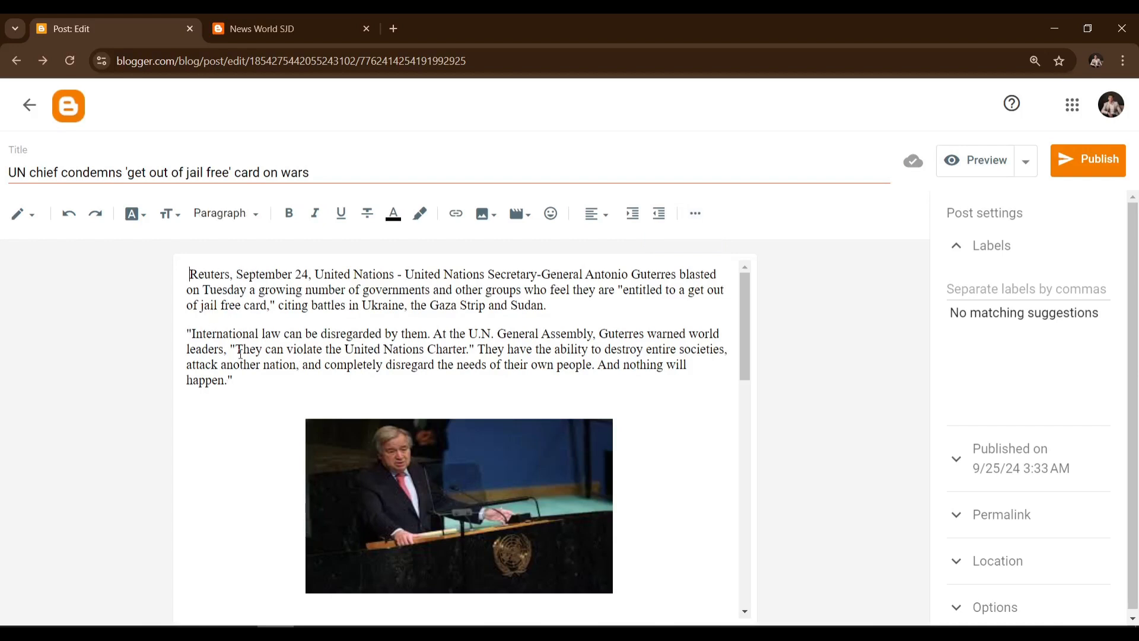
key(Return)
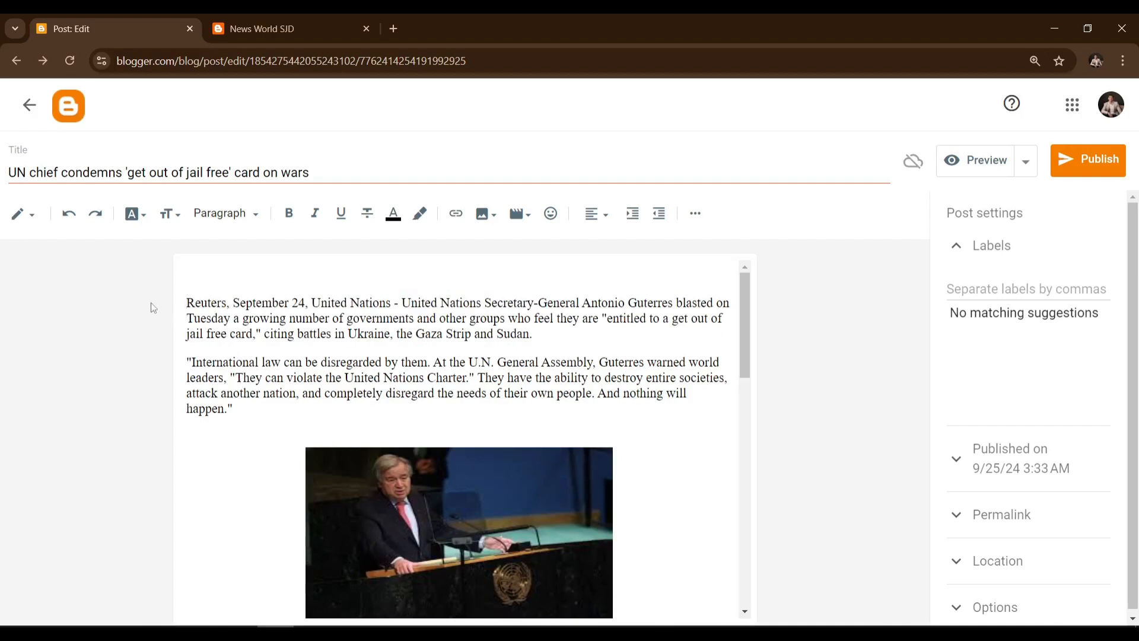
click(193, 274)
key(Return)
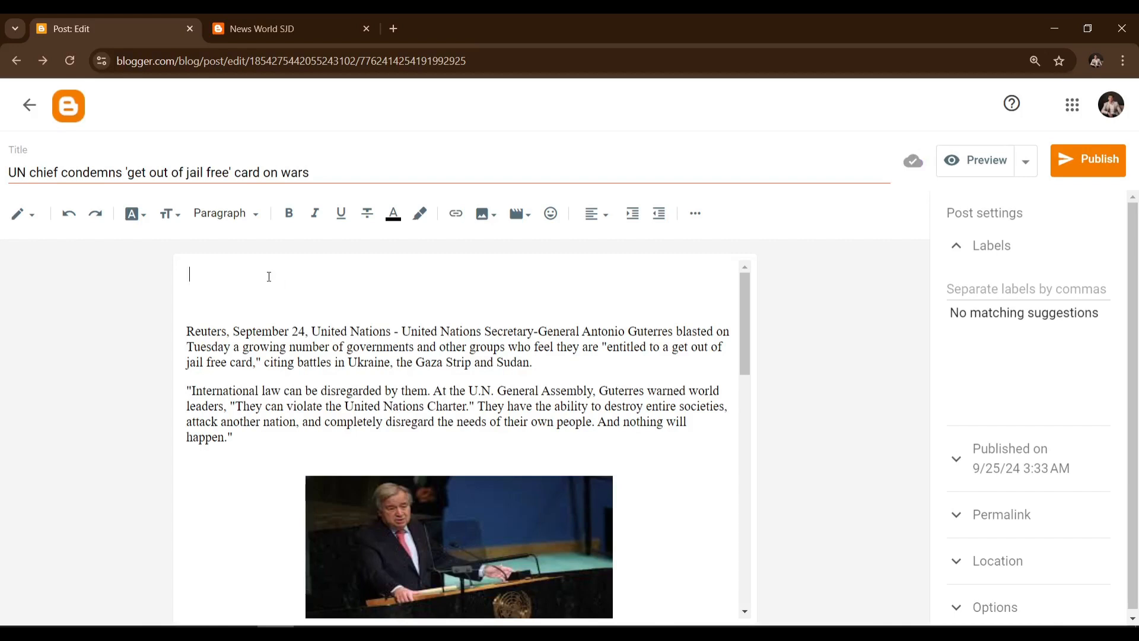
text(555)
Switch the post to HTML view and delete the 555 placeholder from line 1
click(16, 217)
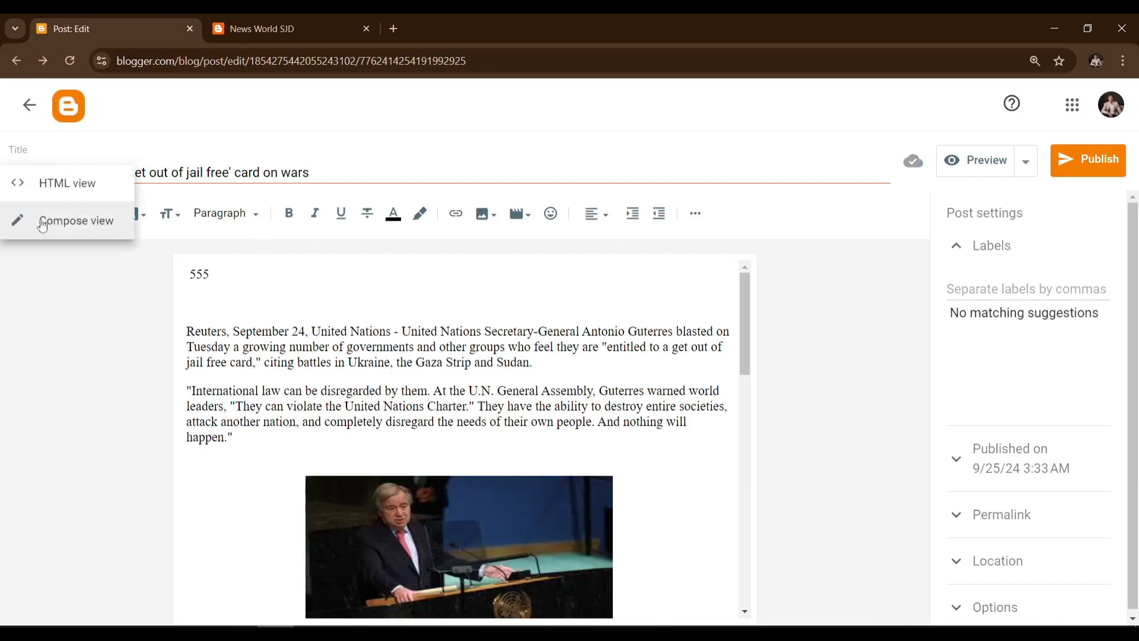
click(77, 191)
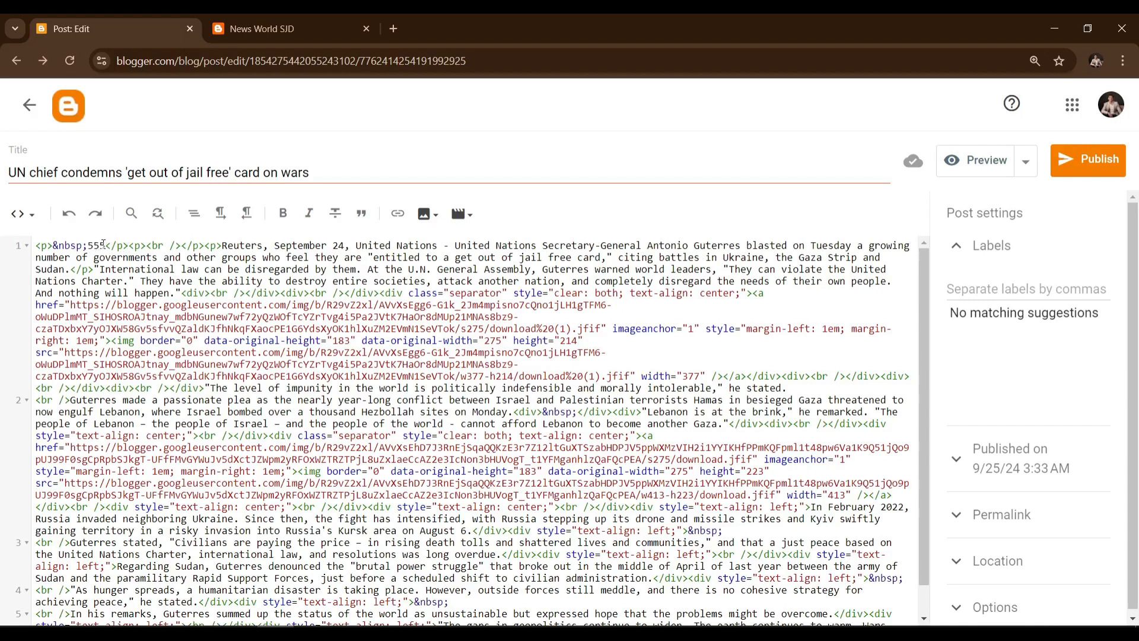
drag(105, 245, 89, 247)
key(BackSpace)
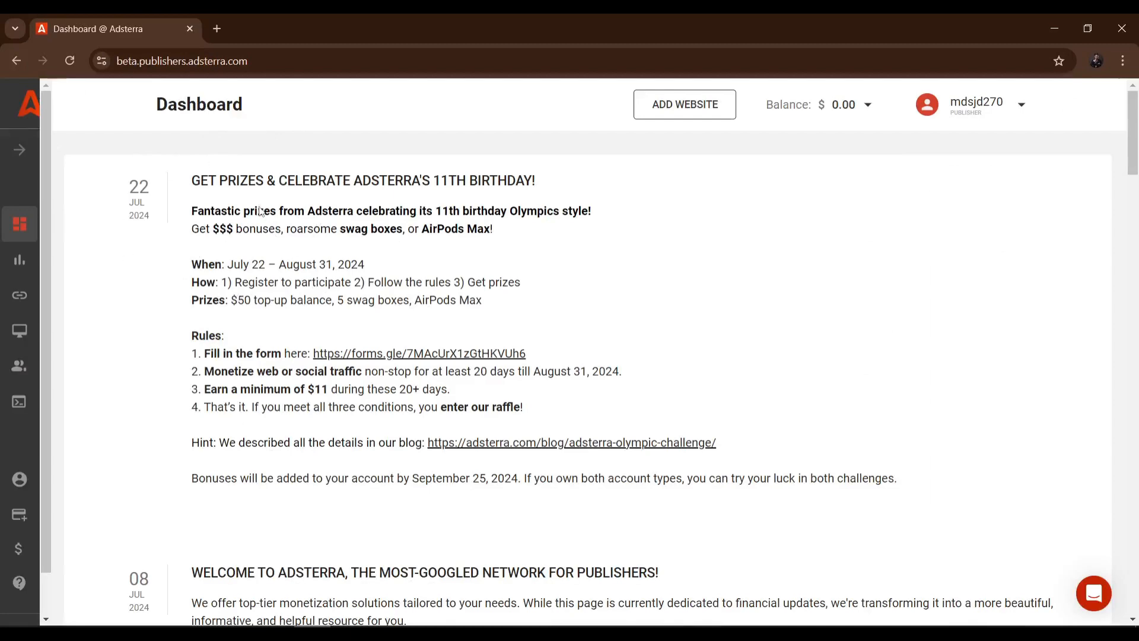
Copy the Banner 728x90 ad code for newsworldsjd.blogspot.com from Adsterra's Websites list
click(21, 330)
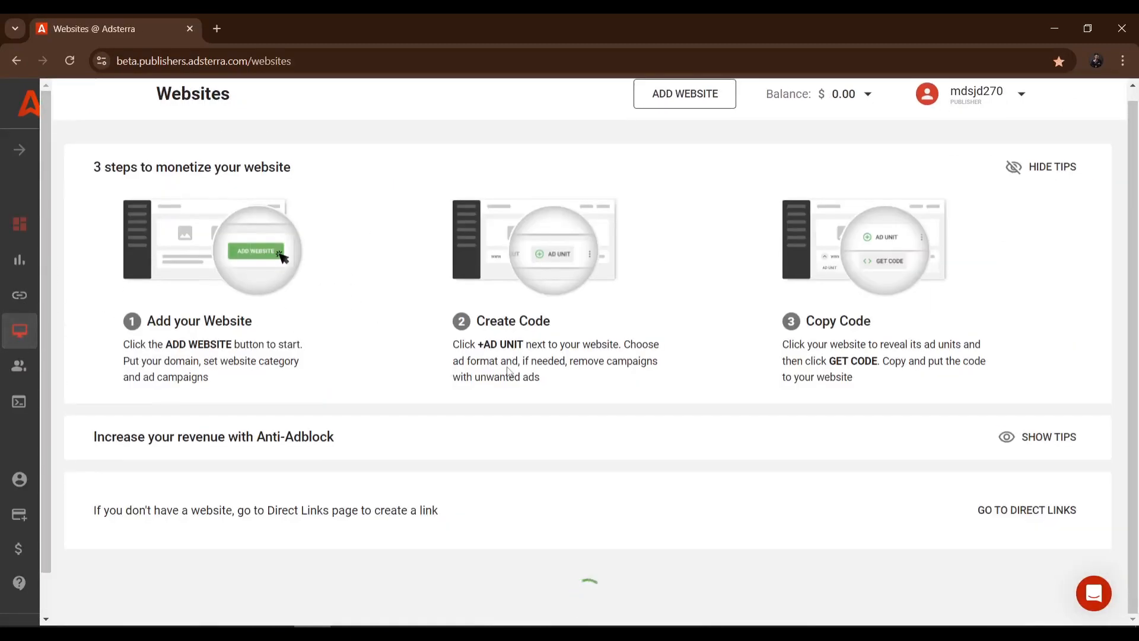
scroll(308, 431, down, 2)
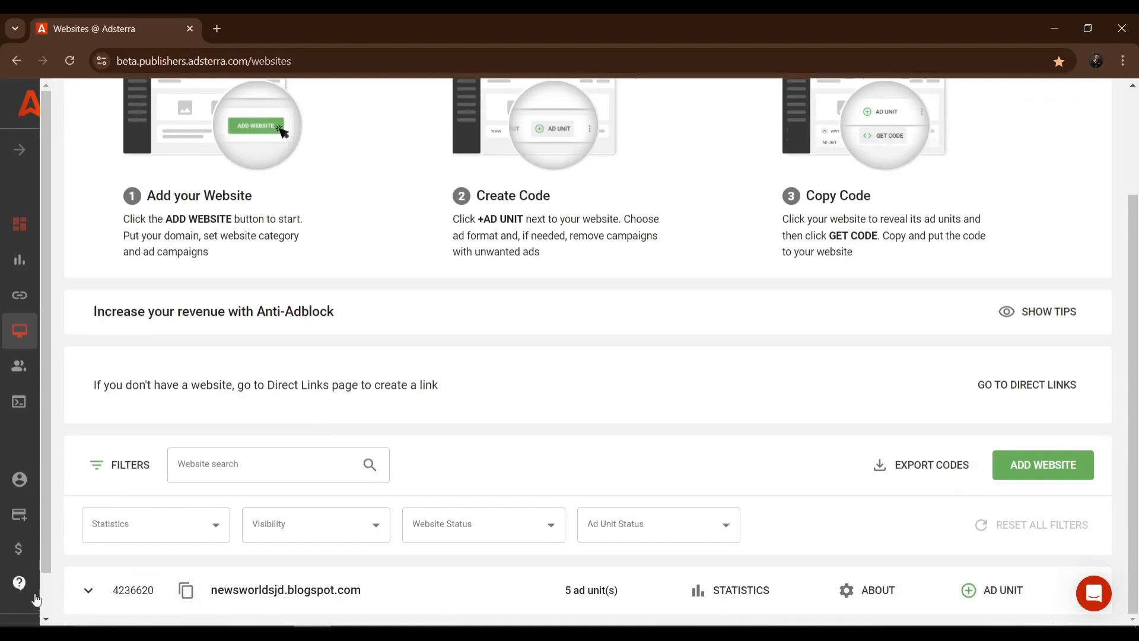
click(88, 589)
scroll(470, 515, down, 3)
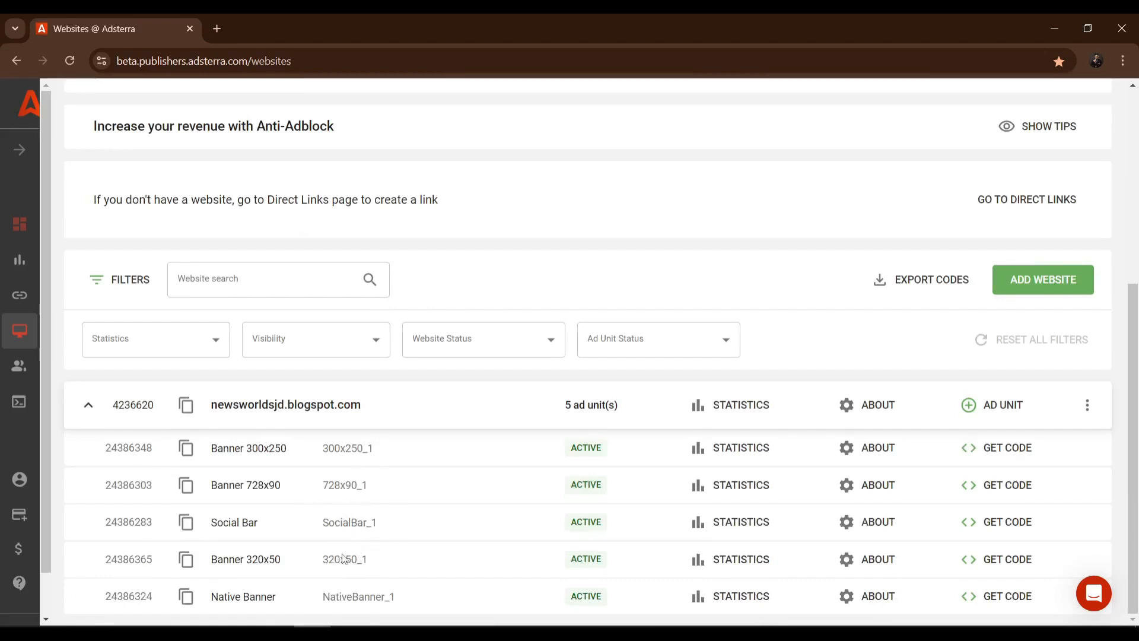
scroll(342, 560, up, 2)
scroll(332, 510, down, 2)
click(986, 489)
click(810, 485)
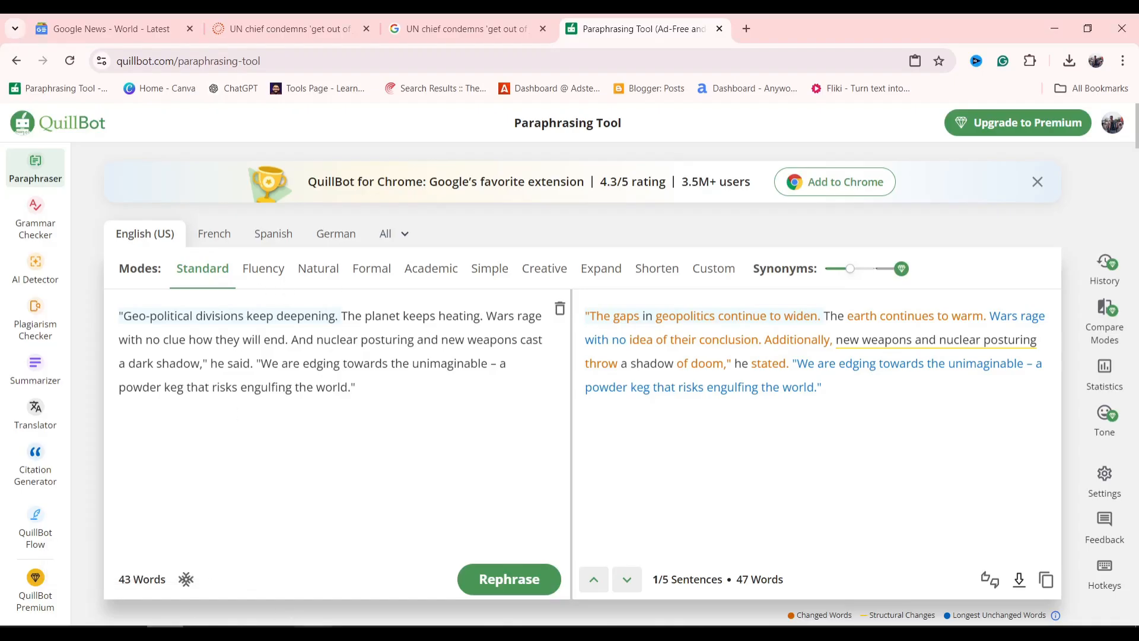
Paste the Adsterra banner script at the top of the post's HTML, then return to Compose view
click(274, 630)
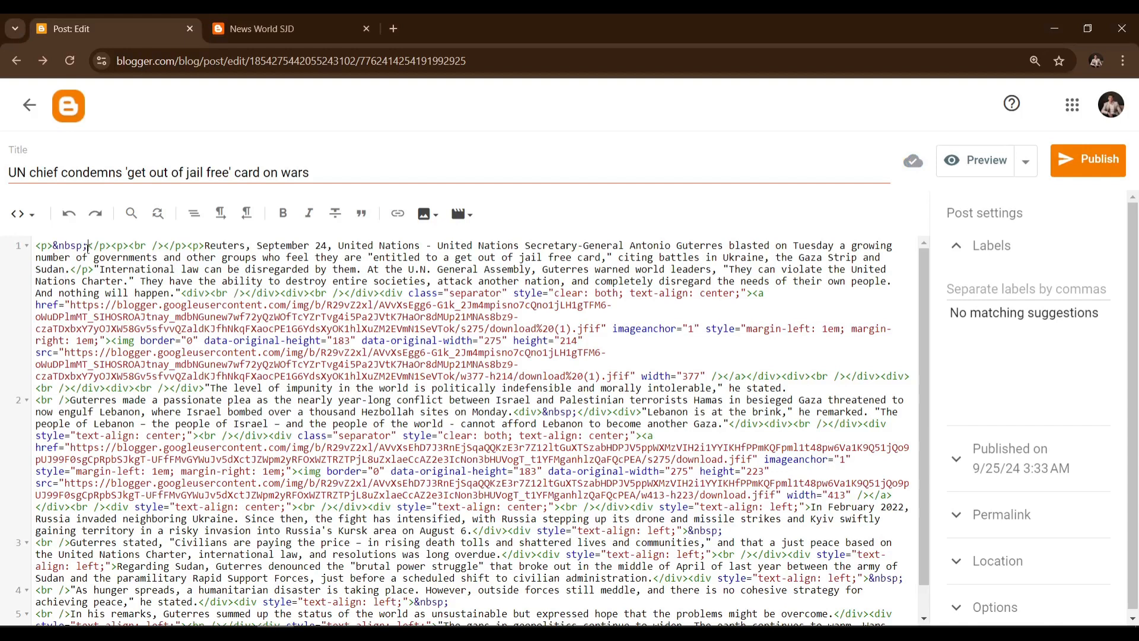
key(ctrl+v)
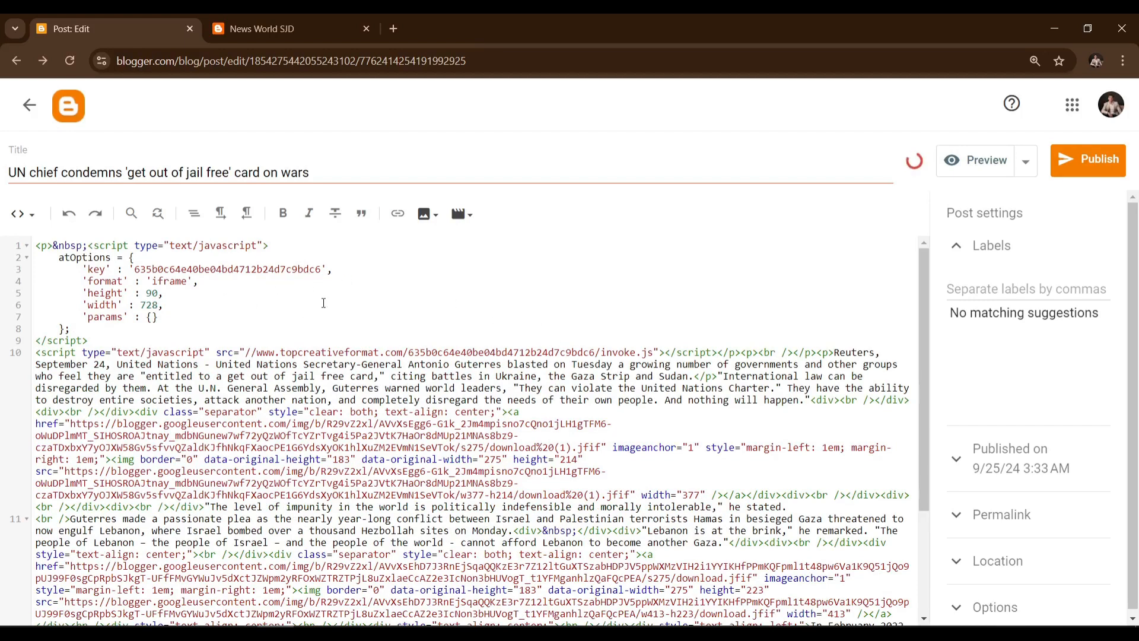
click(26, 221)
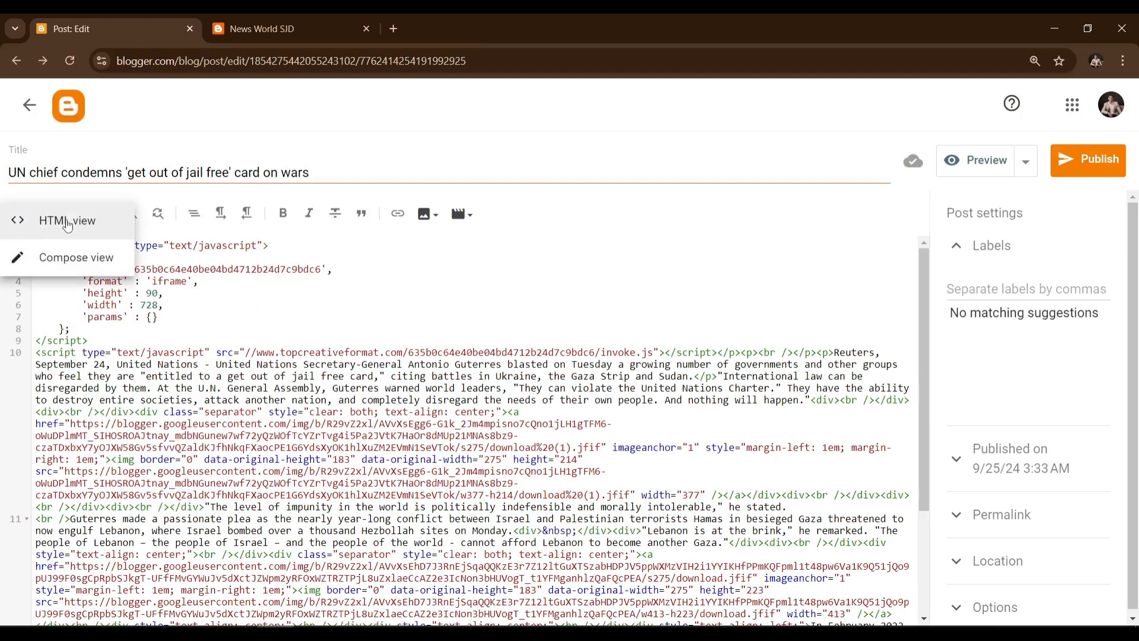
click(66, 257)
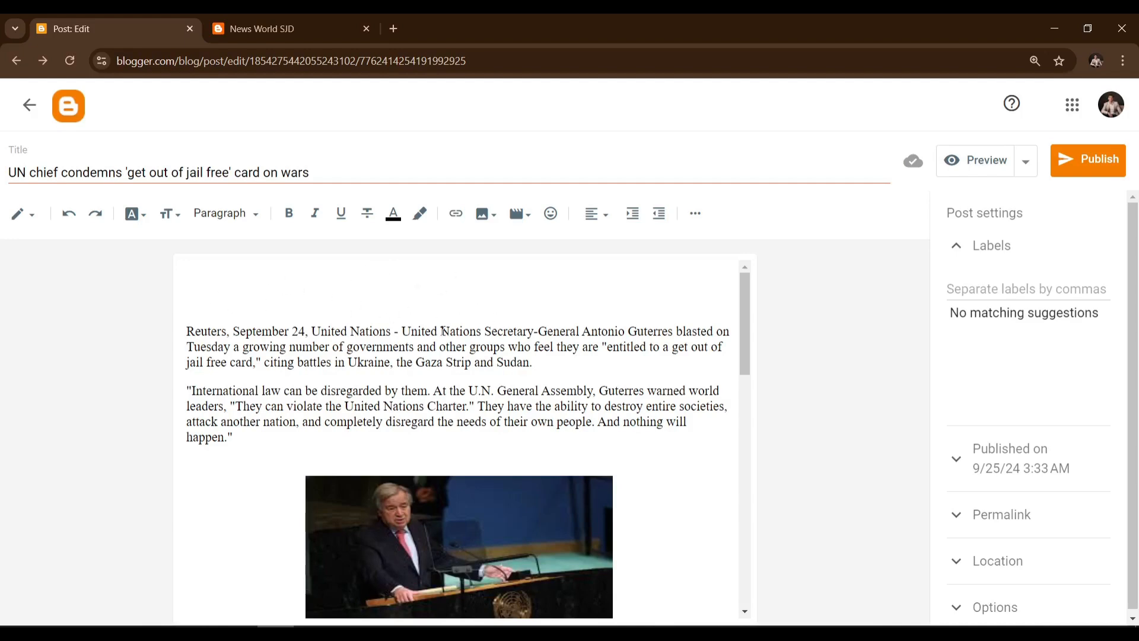
Add three empty lines after the final 'powder keg' paragraph and type 555 there
scroll(443, 331, down, 9)
scroll(437, 383, up, 4)
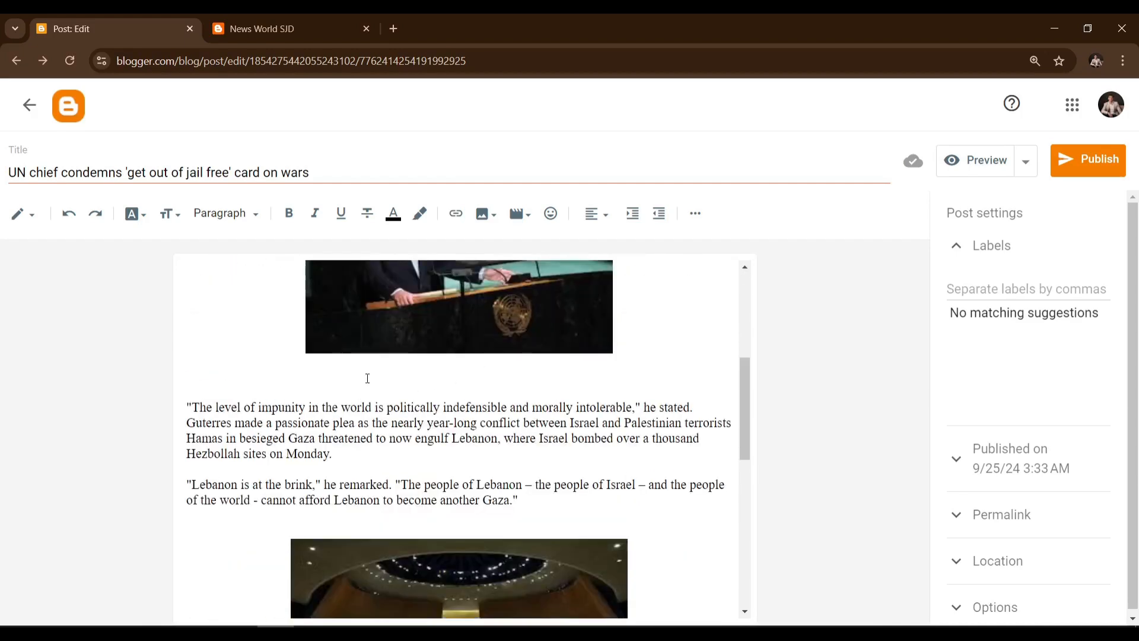
scroll(368, 378, down, 5)
scroll(375, 372, up, 4)
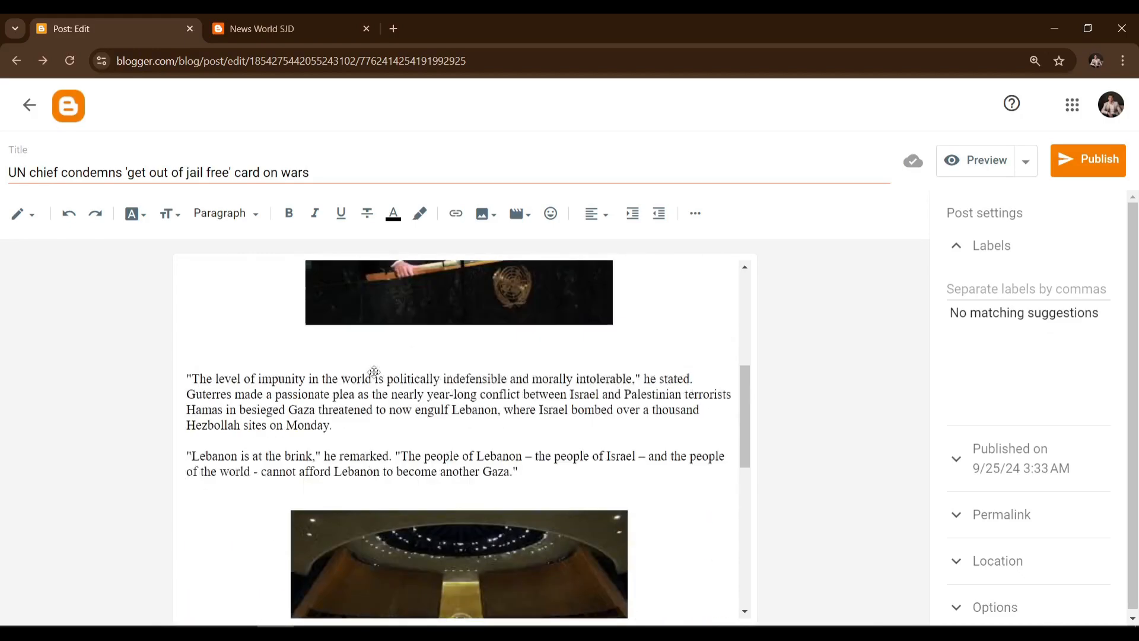
scroll(373, 372, up, 5)
scroll(382, 364, down, 9)
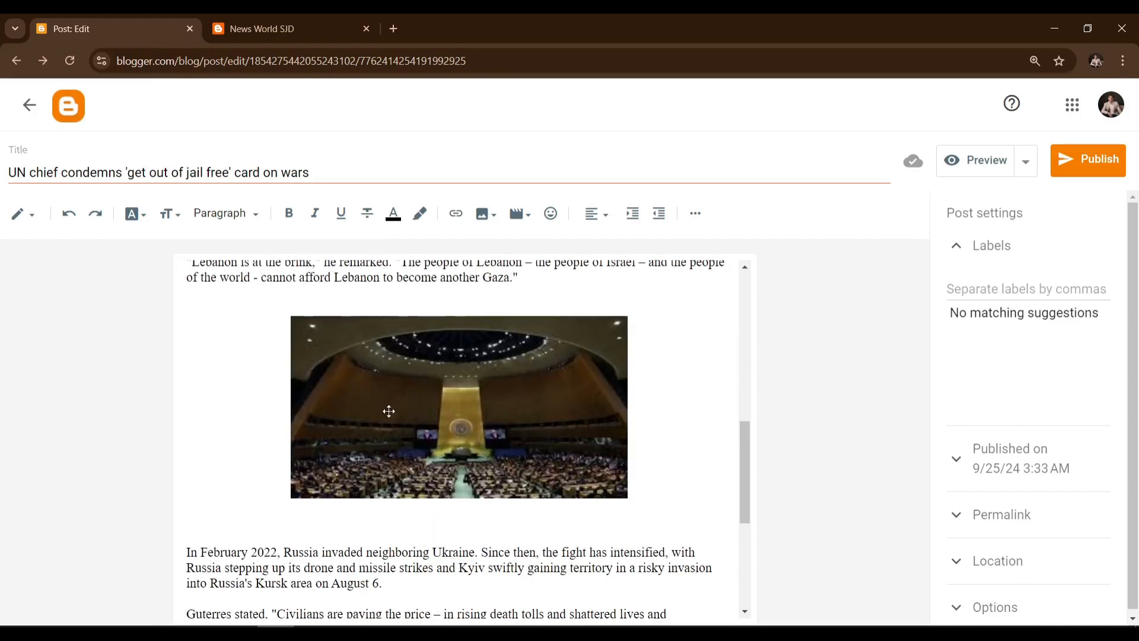
scroll(389, 415, down, 5)
scroll(389, 427, up, 1)
scroll(394, 438, down, 1)
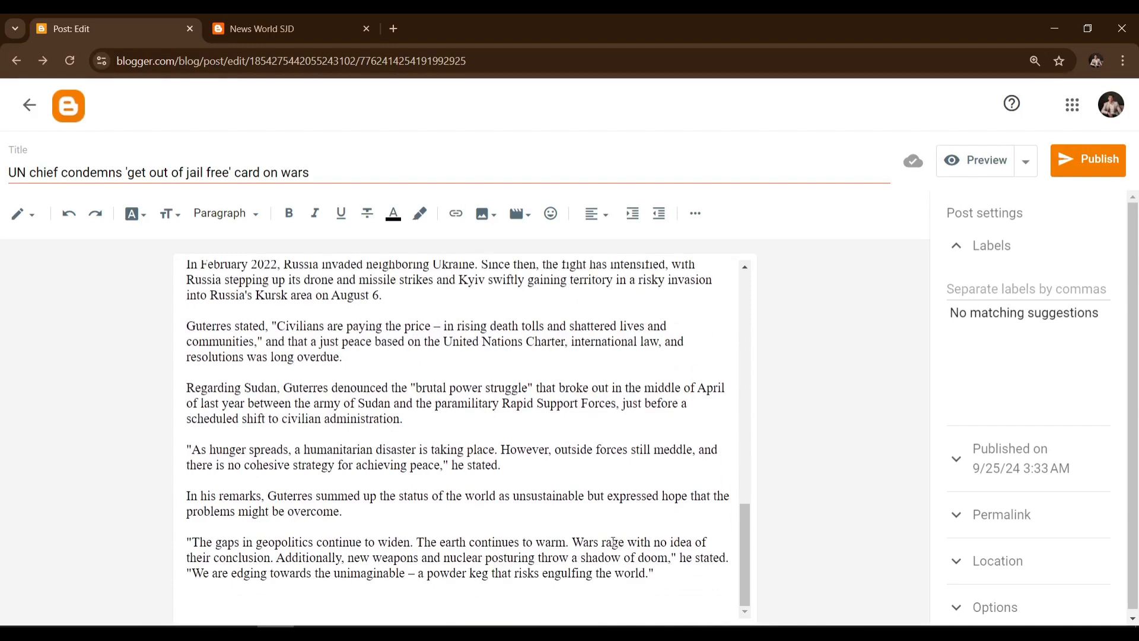
click(656, 573)
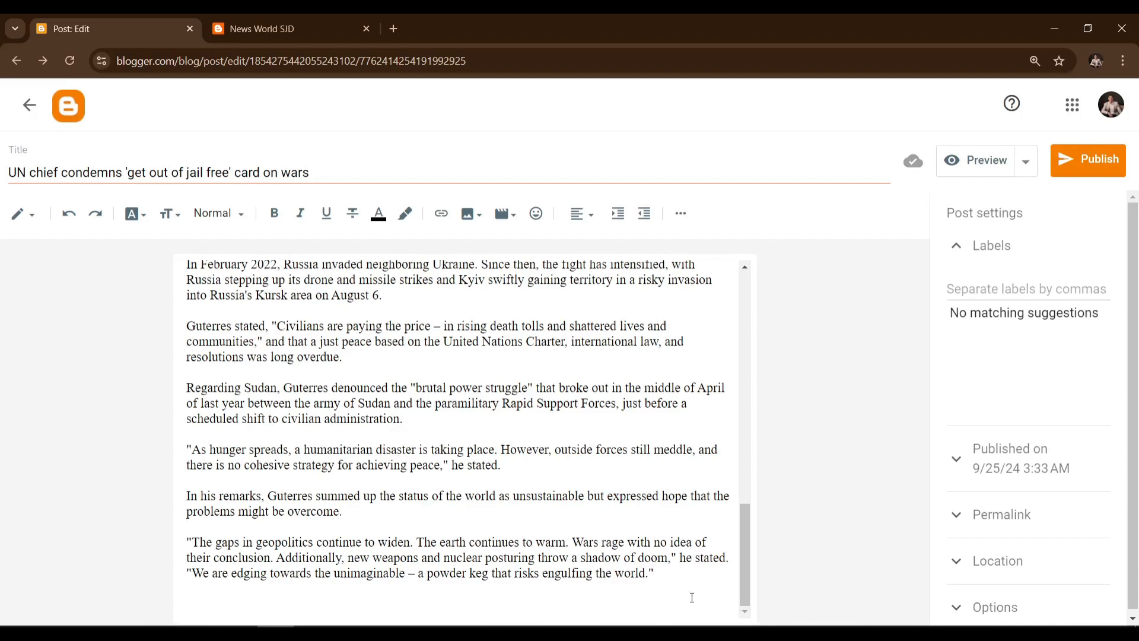
key(Return)
key(Return)
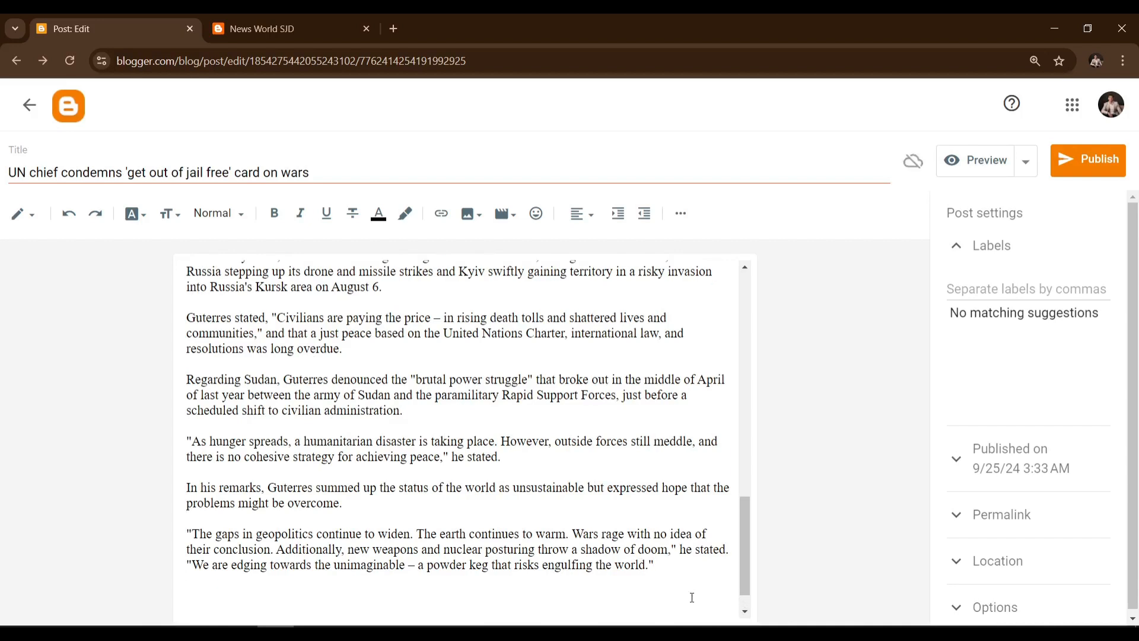
key(Return)
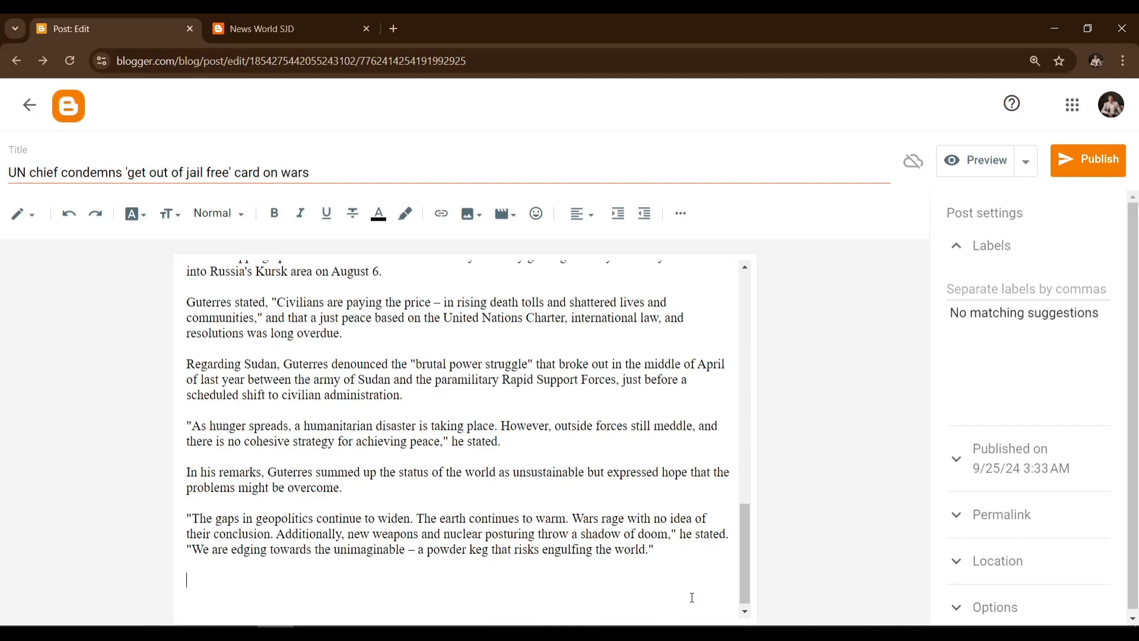
key(Return)
text(555)
click(23, 217)
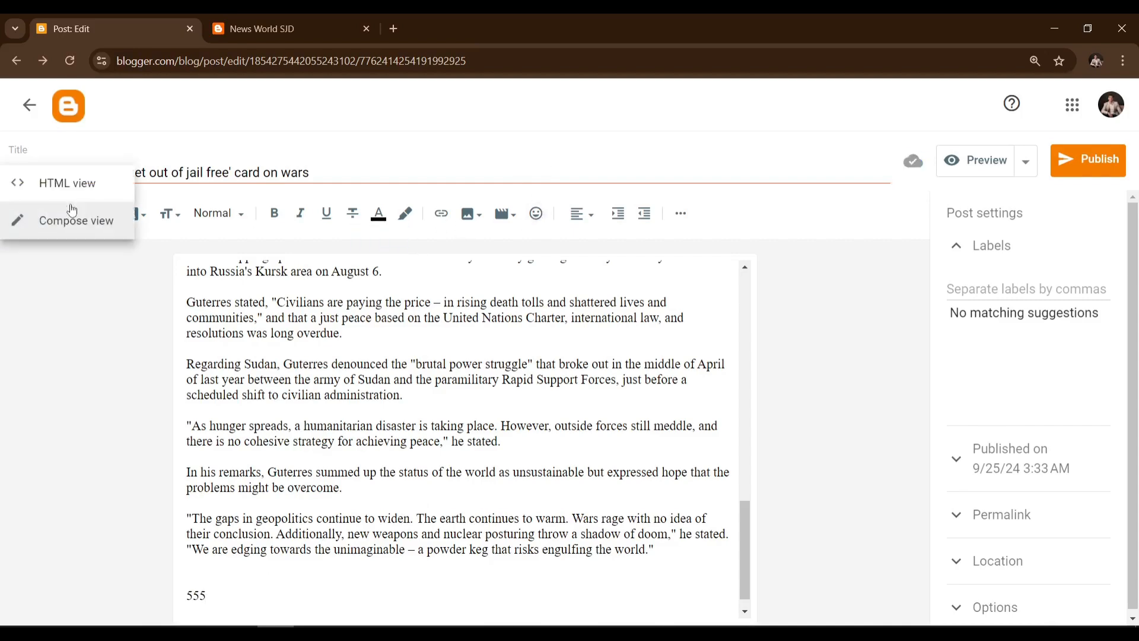
click(83, 183)
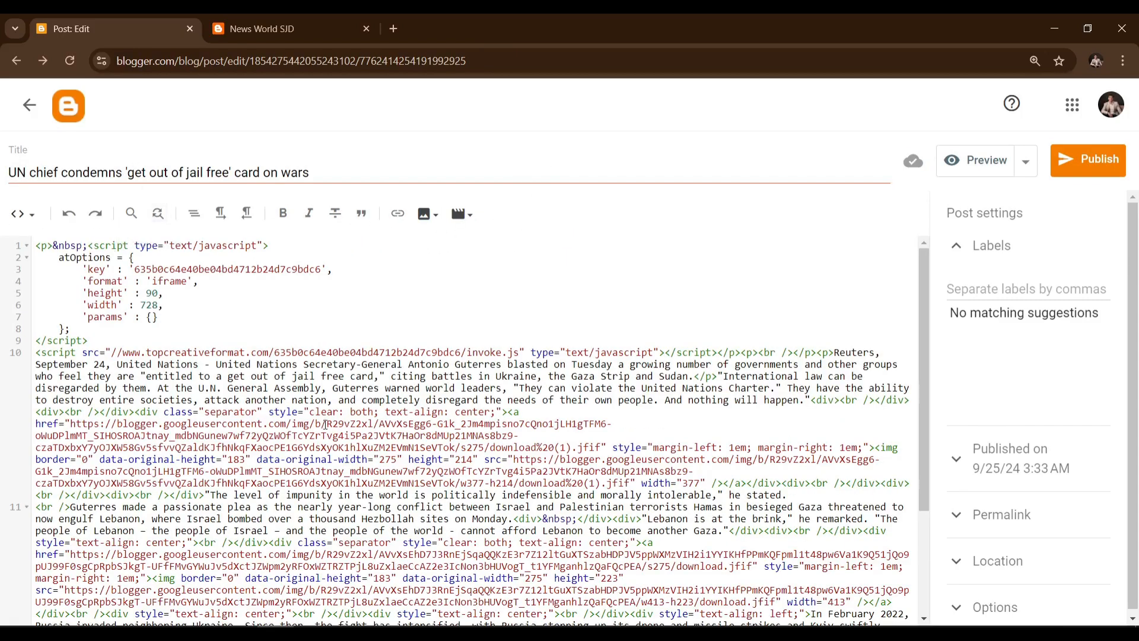
scroll(296, 502, down, 3)
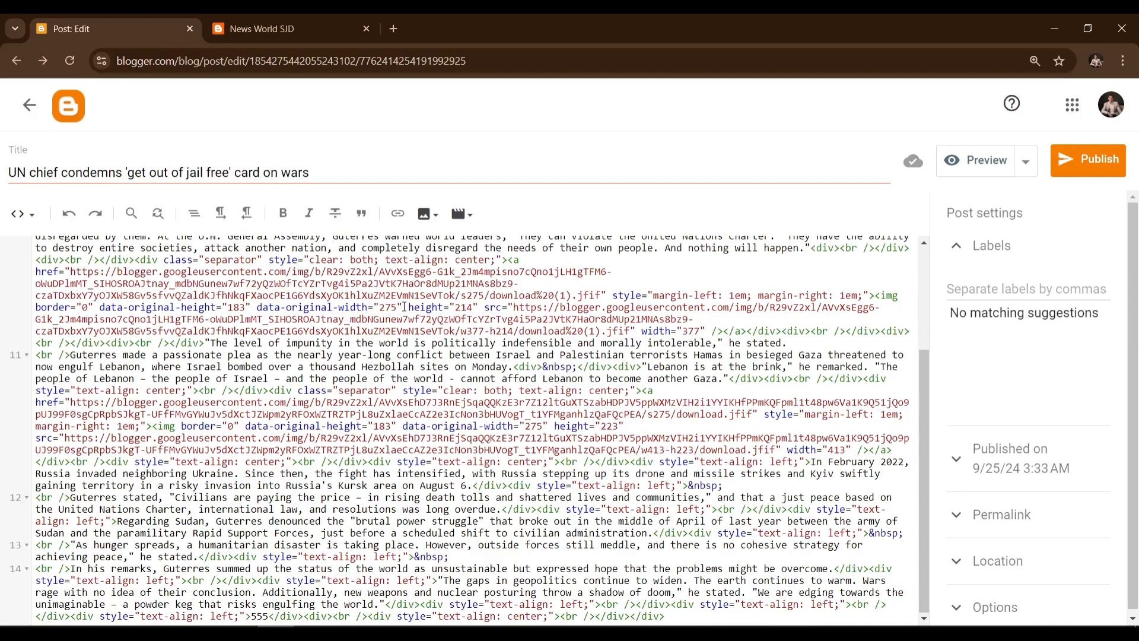
key(ctrl+f)
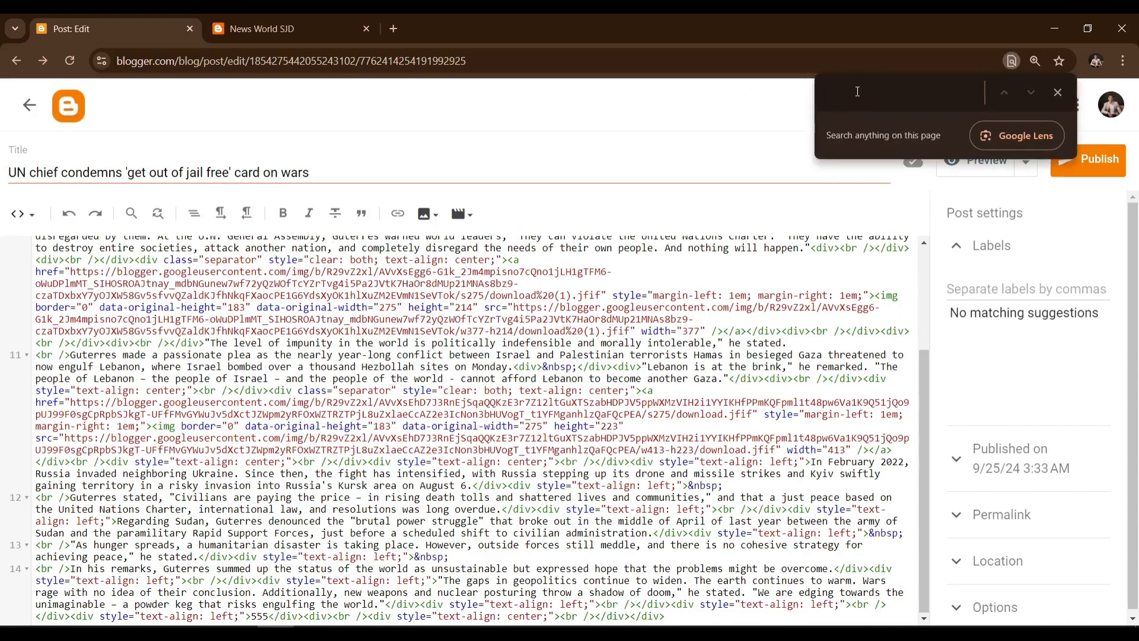
text(555)
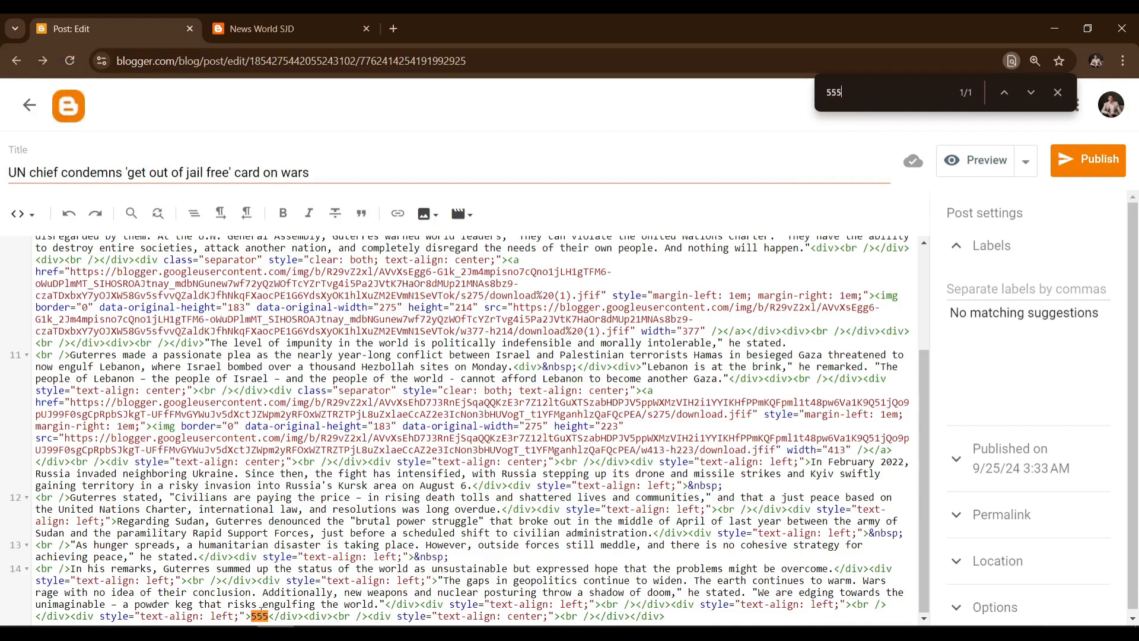
click(1058, 92)
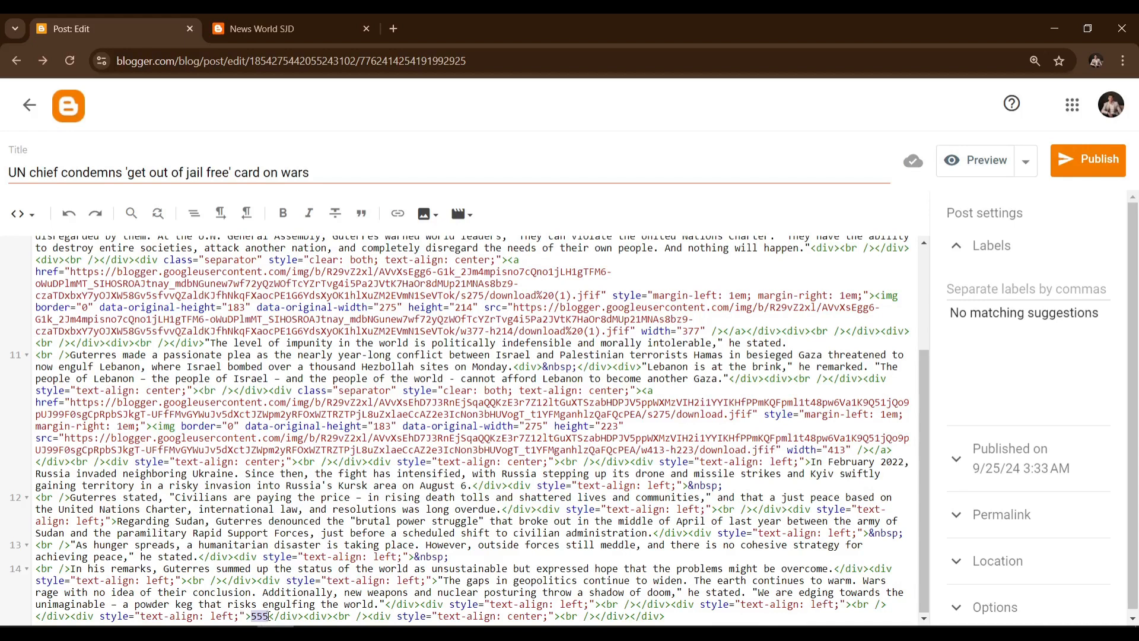
click(295, 15)
click(107, 18)
click(23, 214)
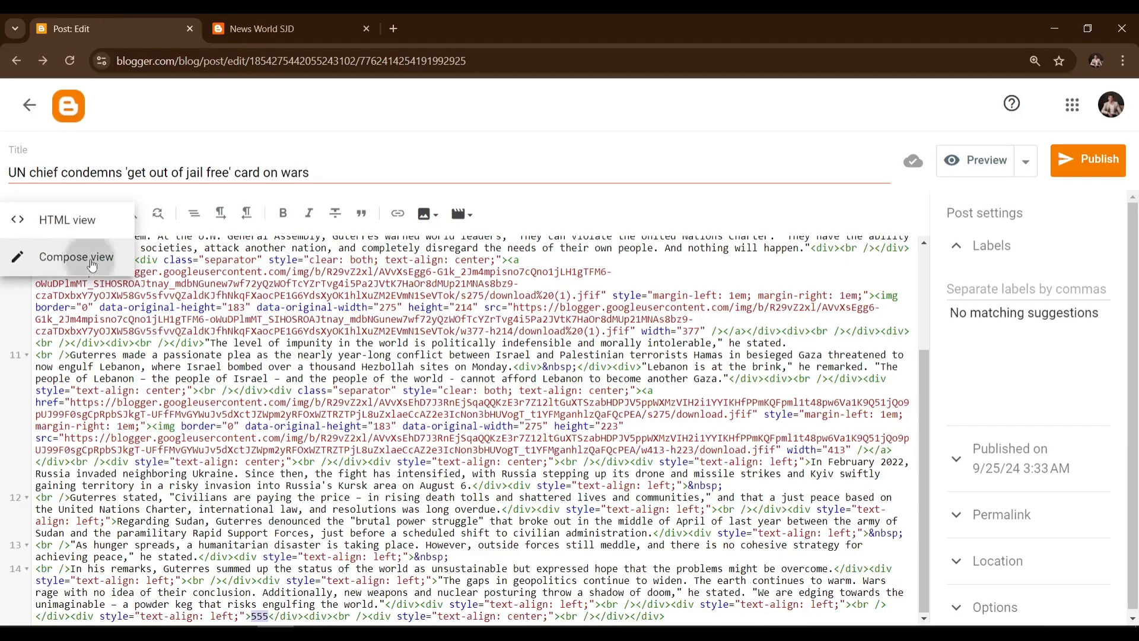
click(74, 257)
scroll(315, 405, down, 5)
scroll(300, 435, up, 5)
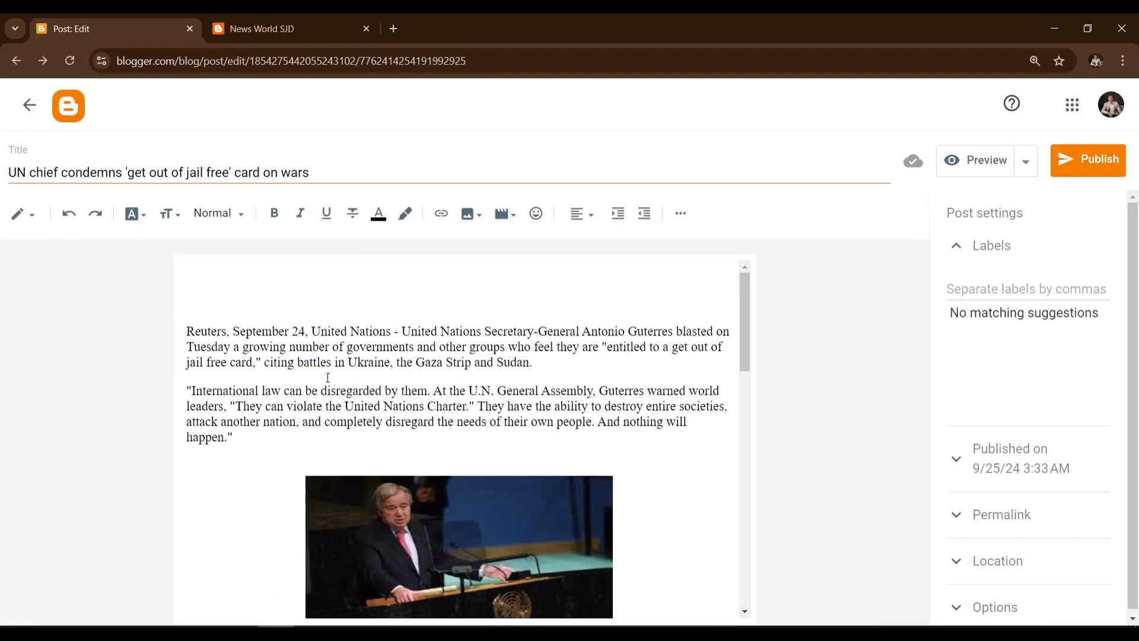
click(538, 361)
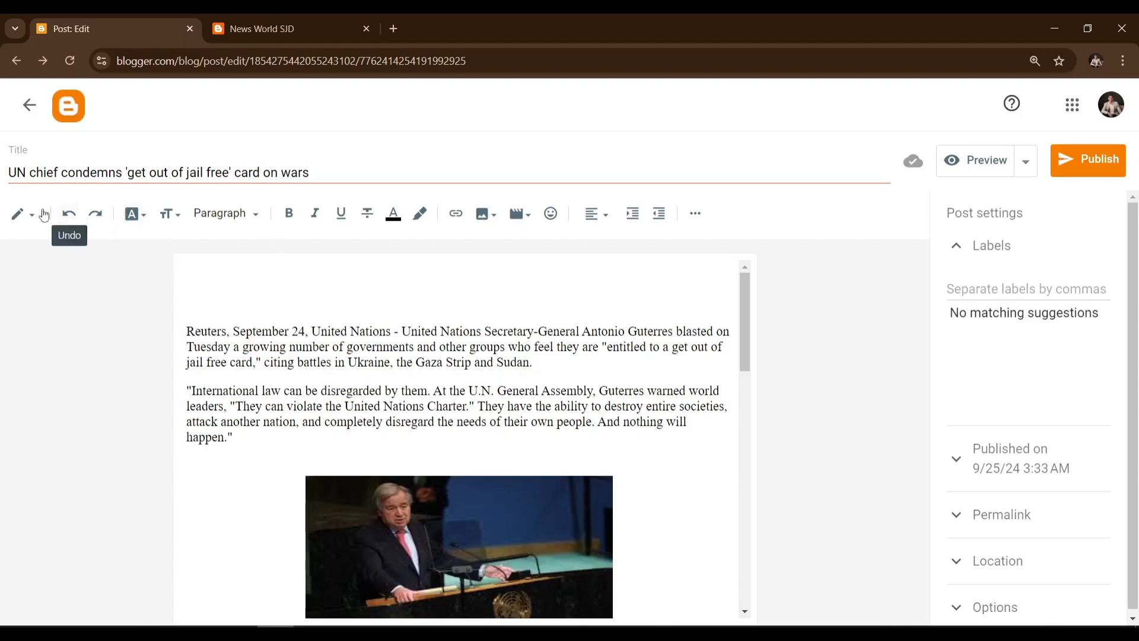
In HTML view, replace the trailing 555 with the pasted Adsterra 728x90 banner script
click(24, 214)
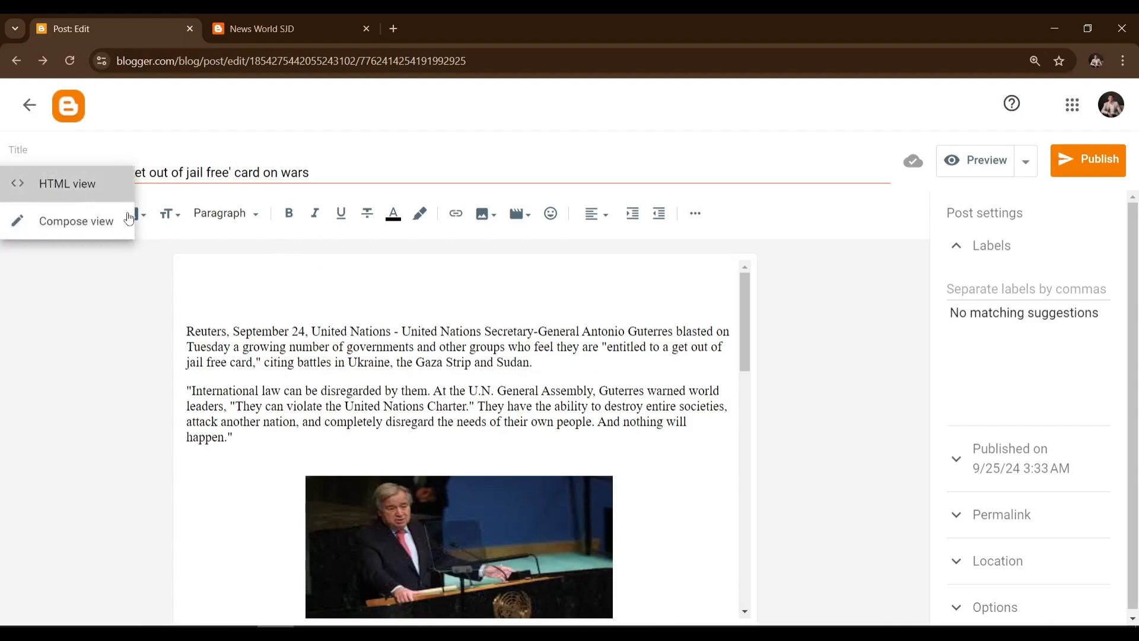
click(72, 186)
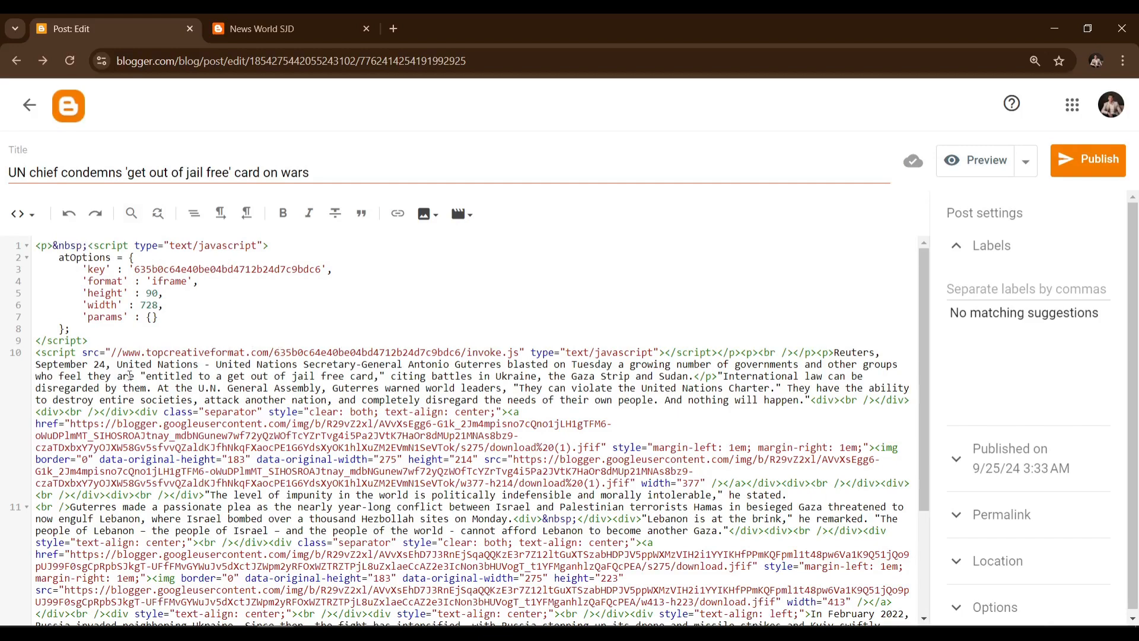
scroll(428, 476, down, 3)
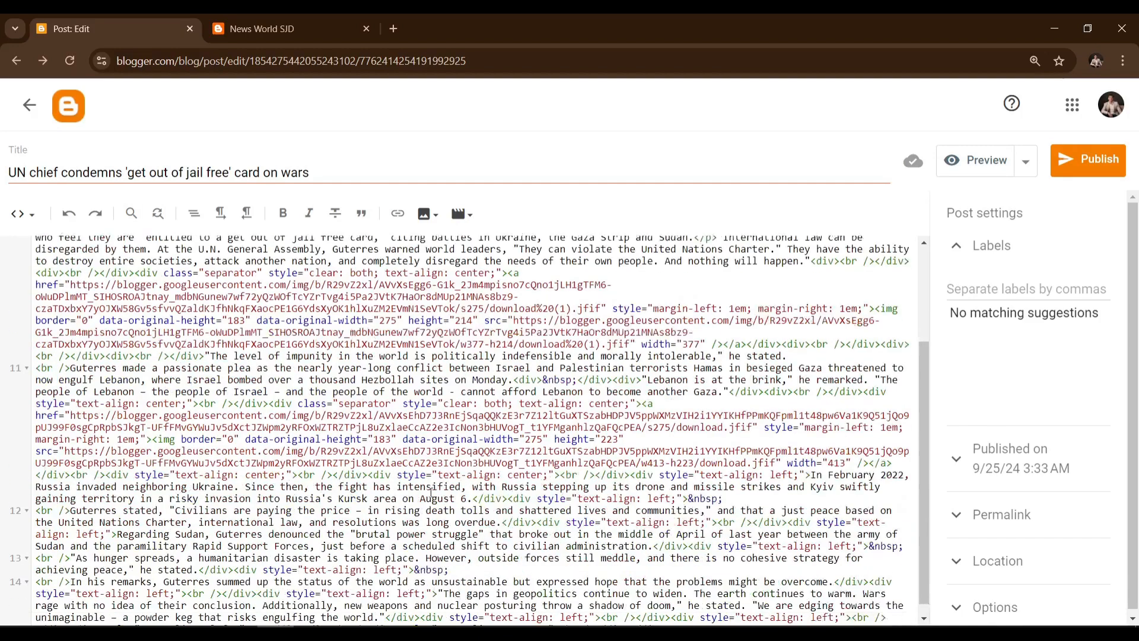
scroll(429, 508, up, 3)
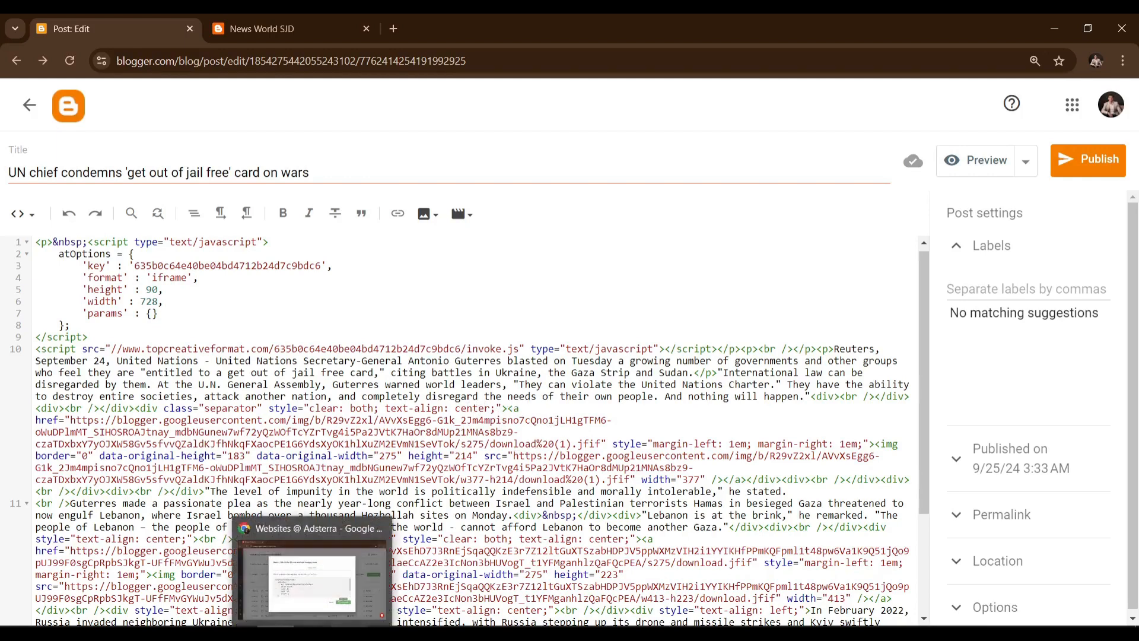
mouse_move(276, 626)
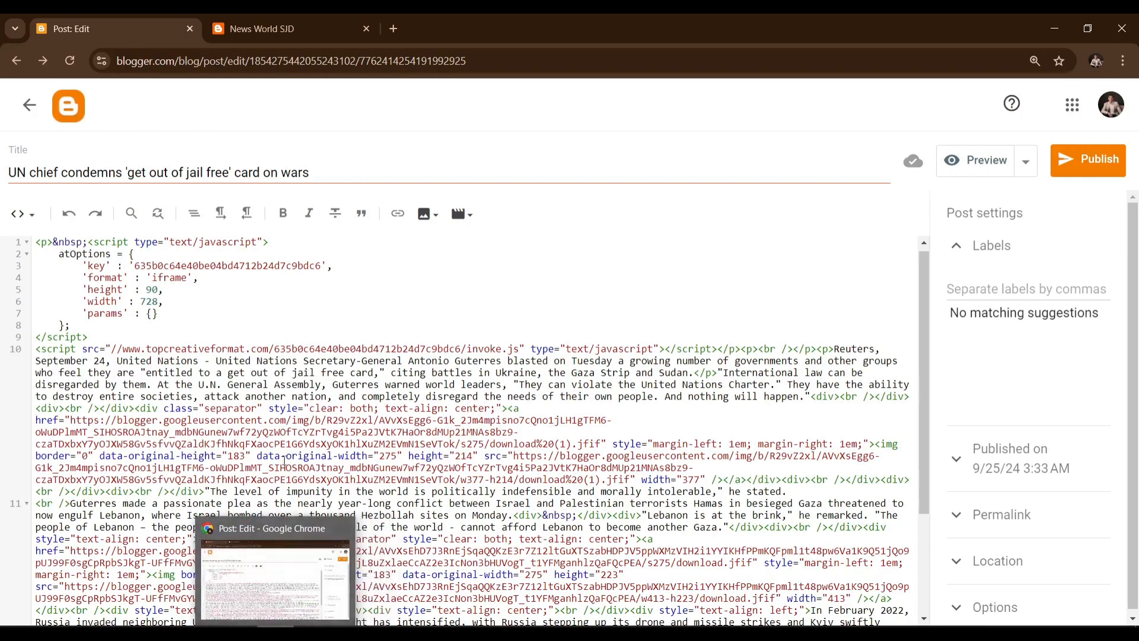
scroll(436, 474, down, 3)
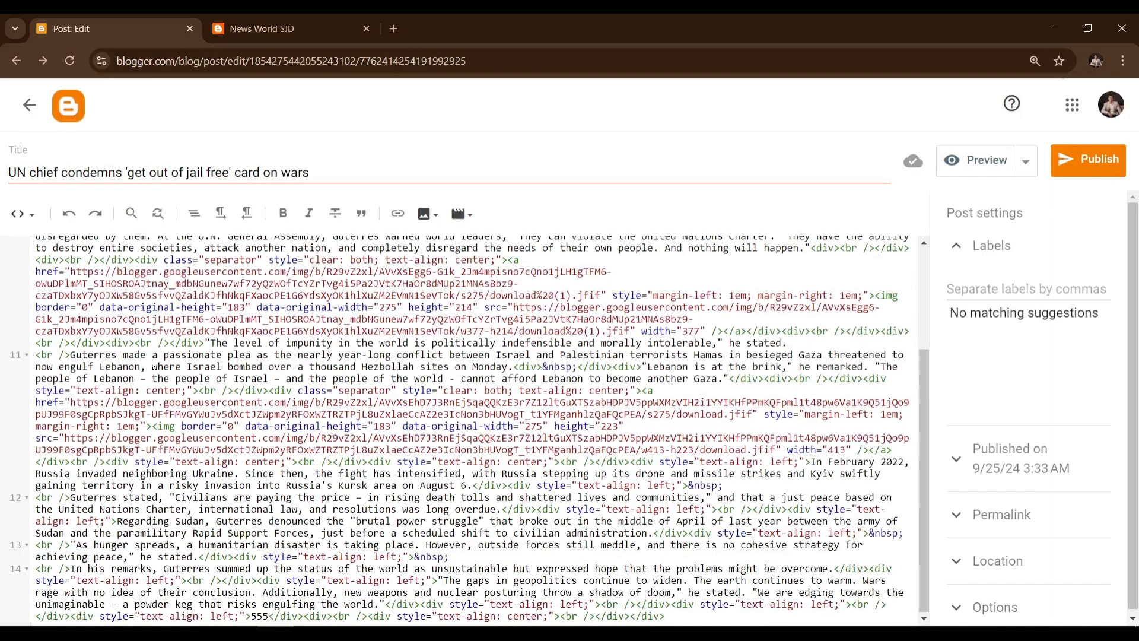
double_click(264, 617)
key(BackSpace)
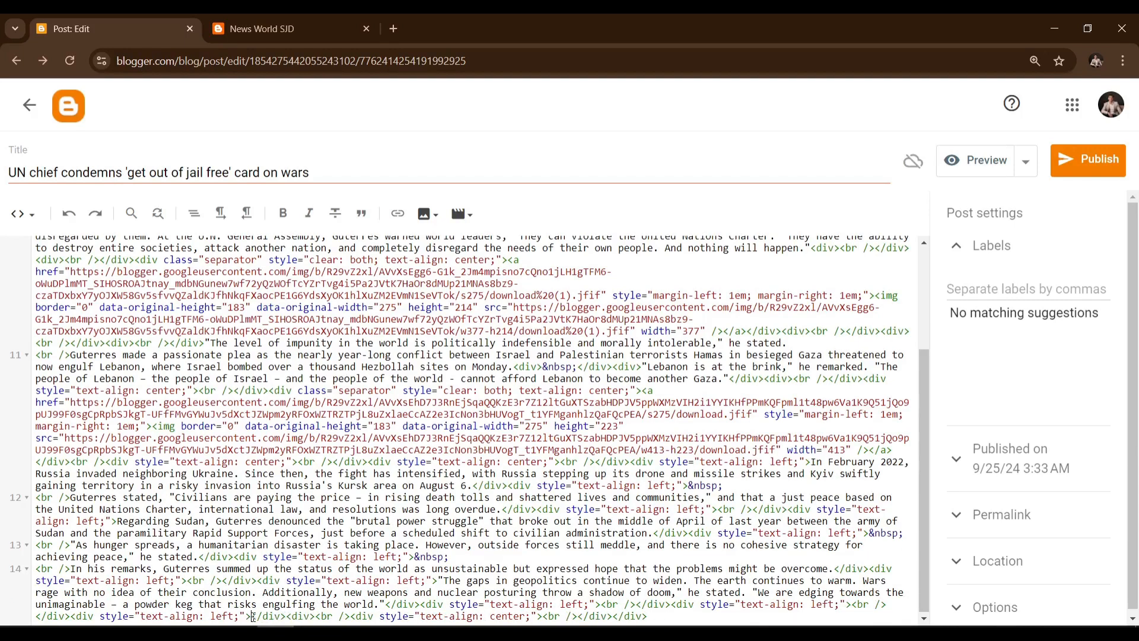
text(<script type="text/javascript">     atOptions = {         'key' : '635b0c64e40be04bd4712b24d7c9bdc6',         'format' : 'iframe',         'height' : 90,         'width' : 728,         'params' : {}     }; </script> <script type="text/javascript" src="//www.topcreativeformat.com/635b0c64e40be04bd4712b24d7c9bdc6/invoke.js"></script>)
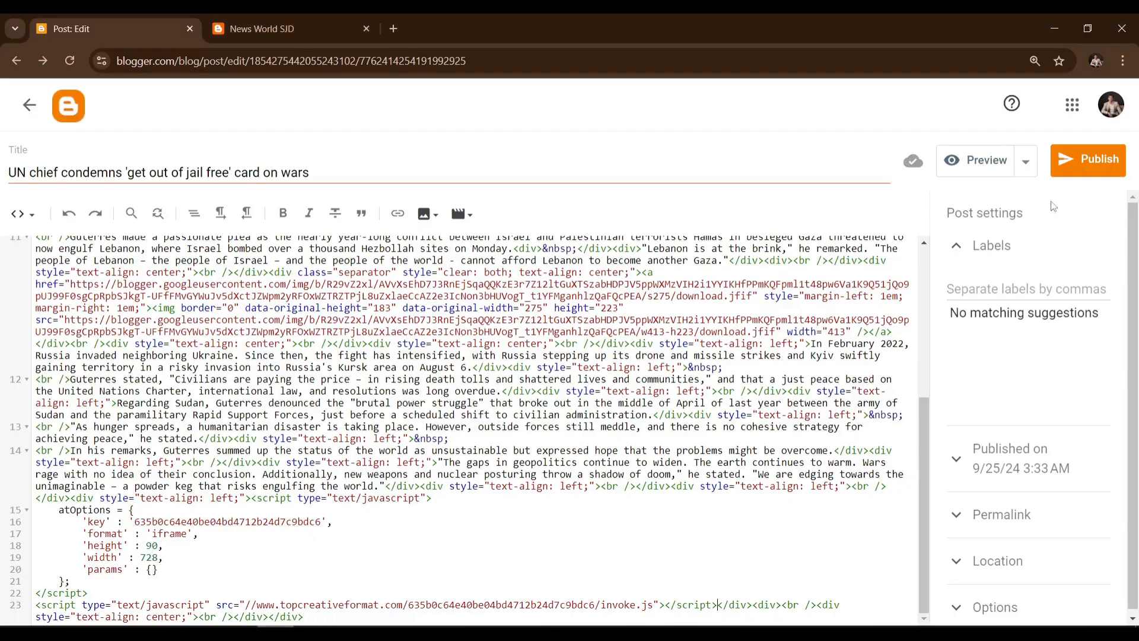
scroll(198, 523, up, 5)
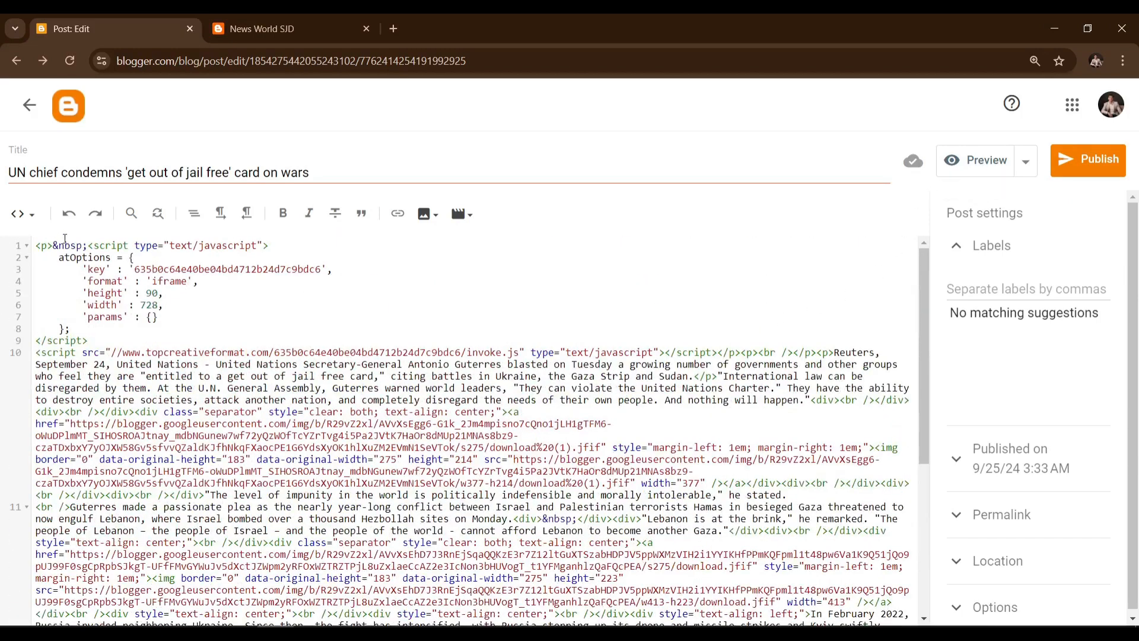
click(25, 216)
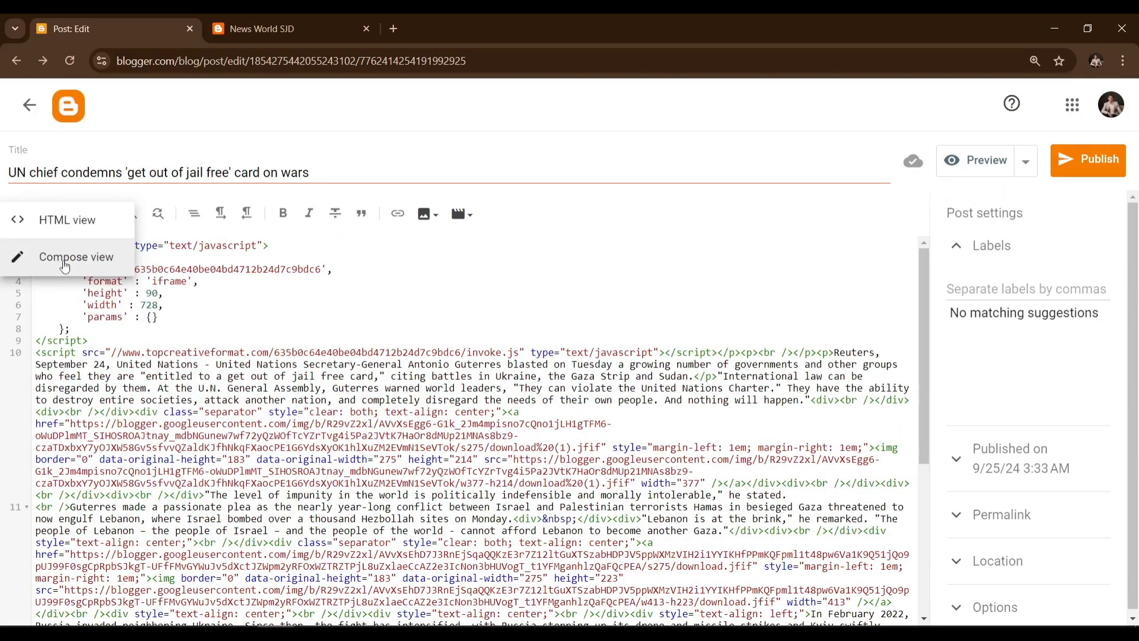
Back in Compose view, bold the two opening paragraphs and the impunity and Lebanon paragraphs
click(106, 265)
scroll(317, 398, down, 5)
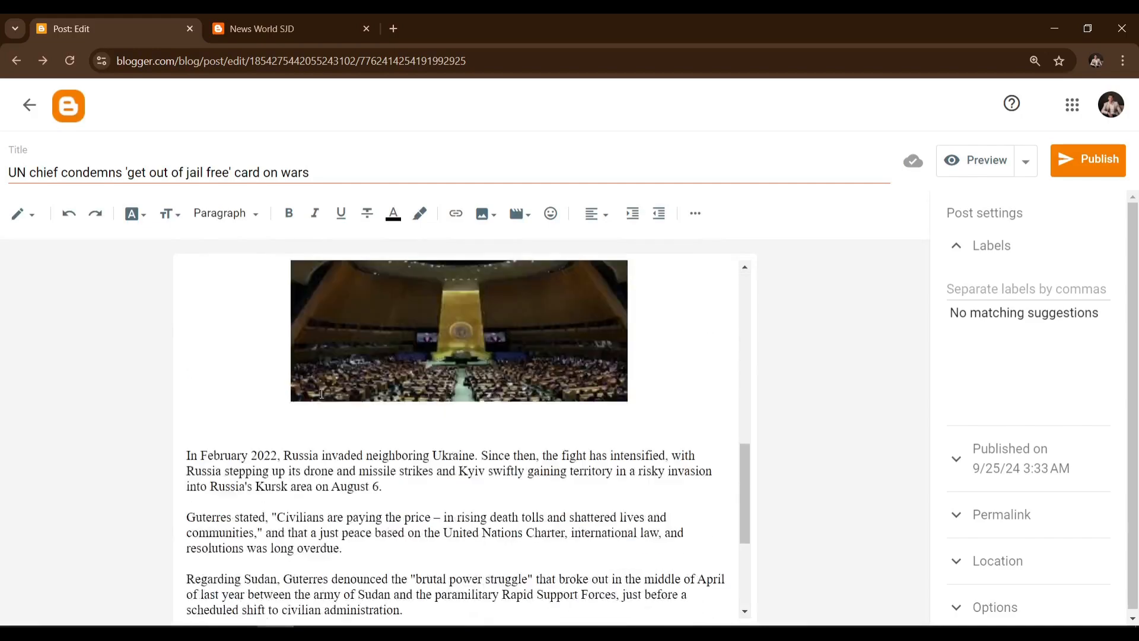
scroll(318, 398, up, 5)
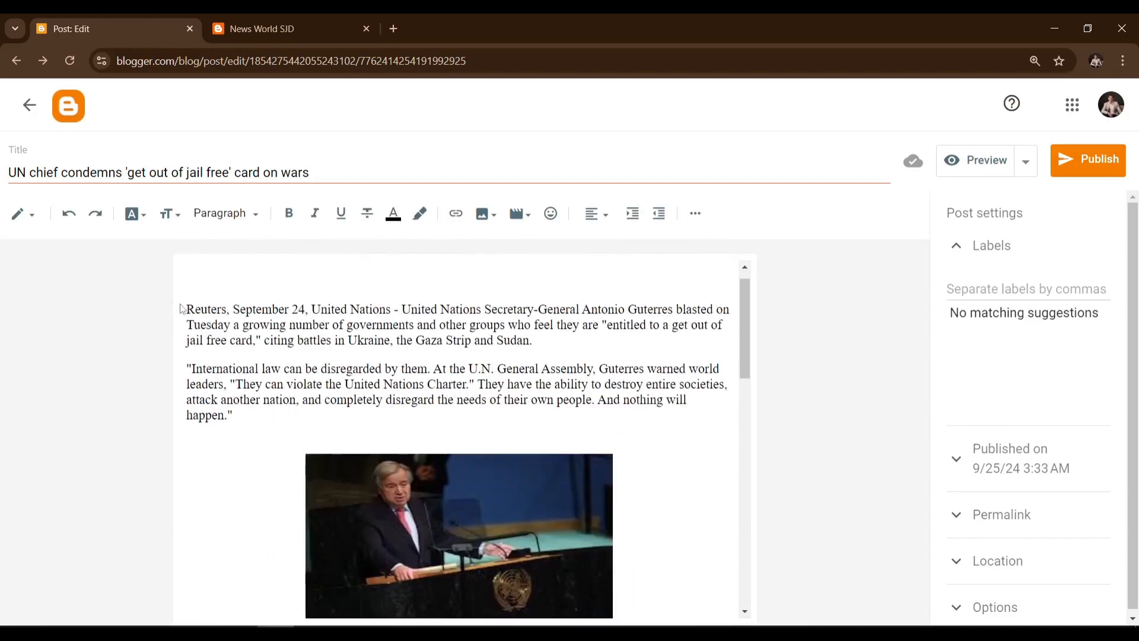
drag(185, 308, 262, 415)
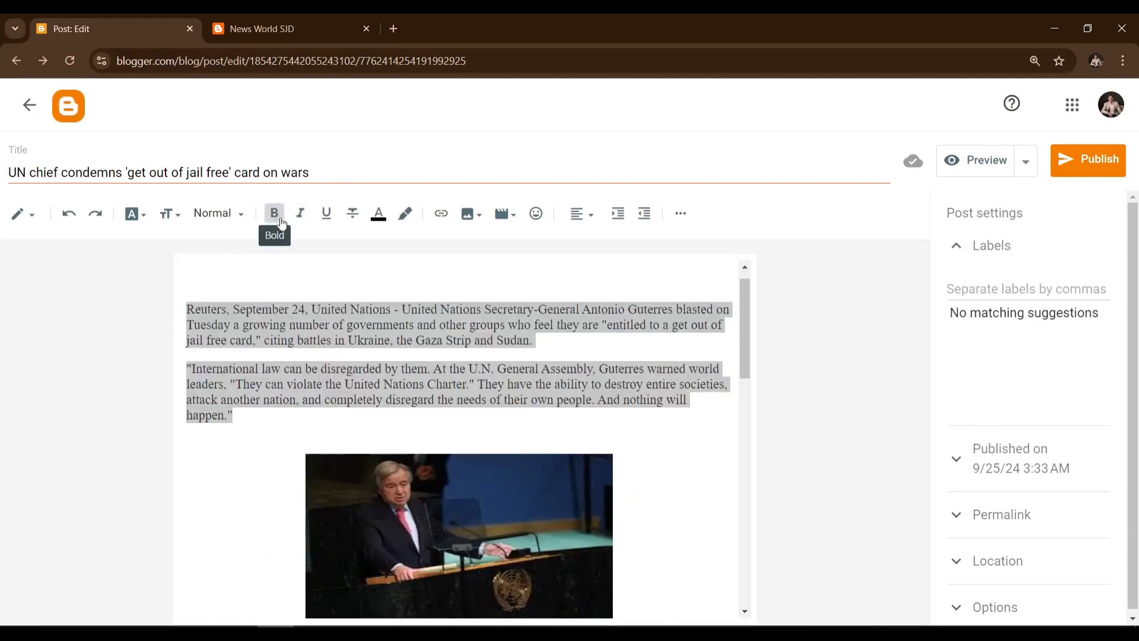
click(274, 213)
scroll(189, 375, down, 5)
drag(190, 375, 519, 478)
click(273, 213)
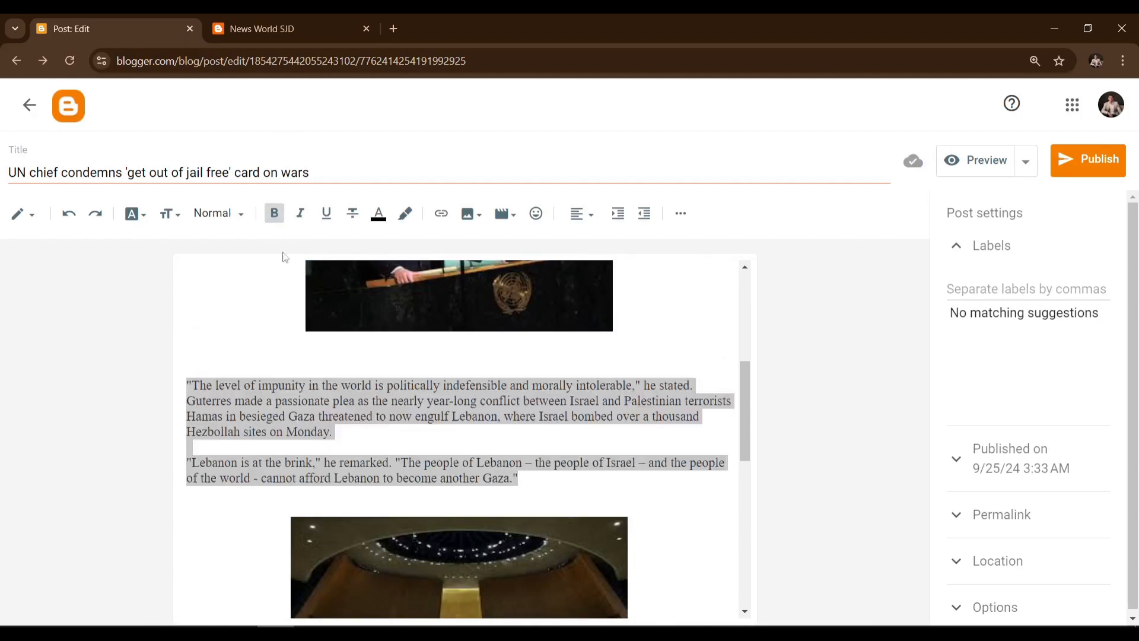
Bold the remaining paragraphs from 'In February 2022' to the article's end
scroll(187, 380, down, 5)
click(187, 380)
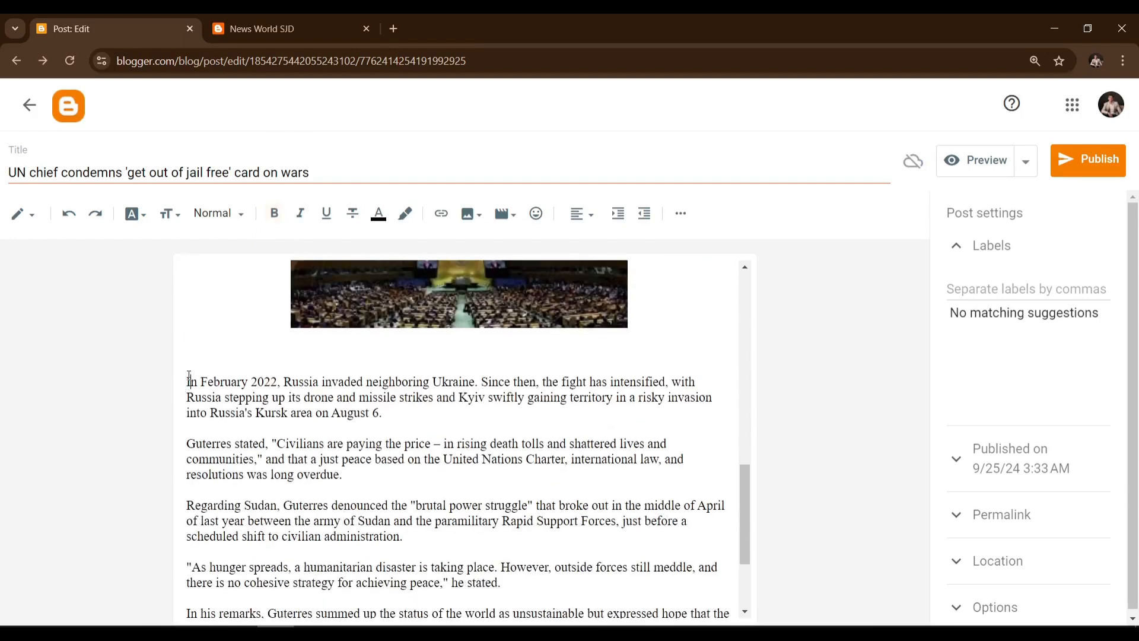
drag(188, 380, 654, 542)
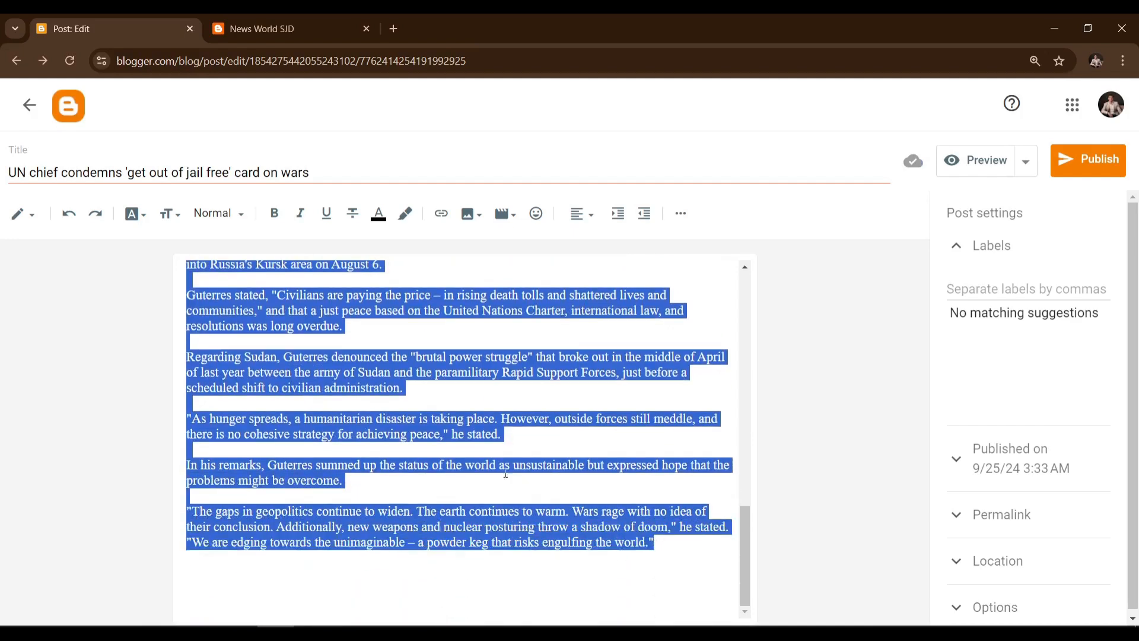
click(273, 213)
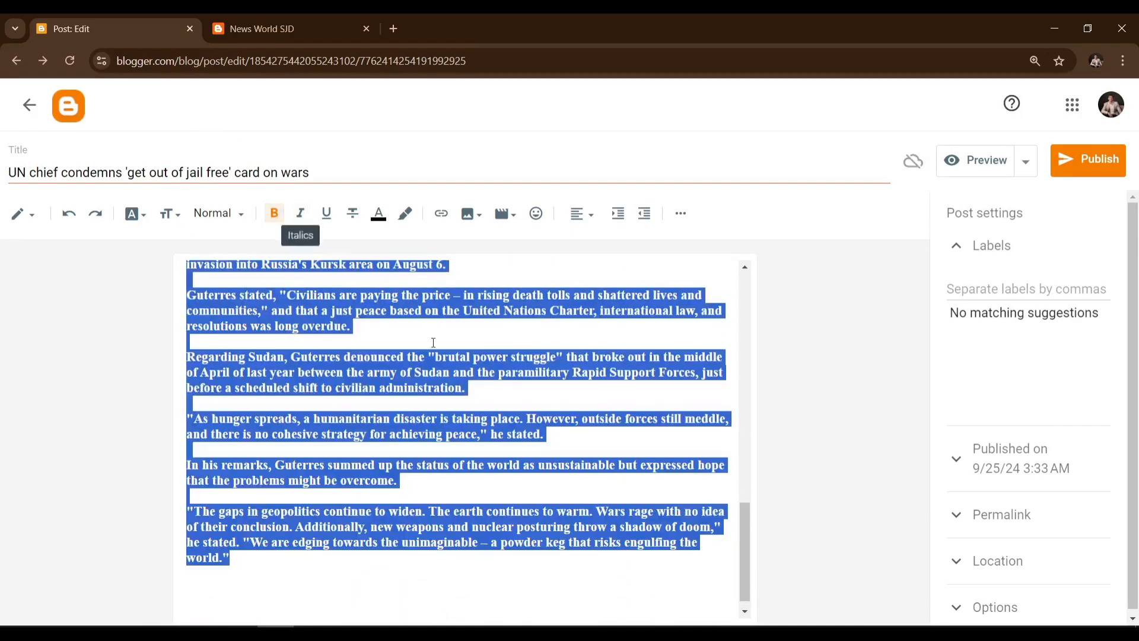
click(456, 301)
scroll(392, 350, up, 15)
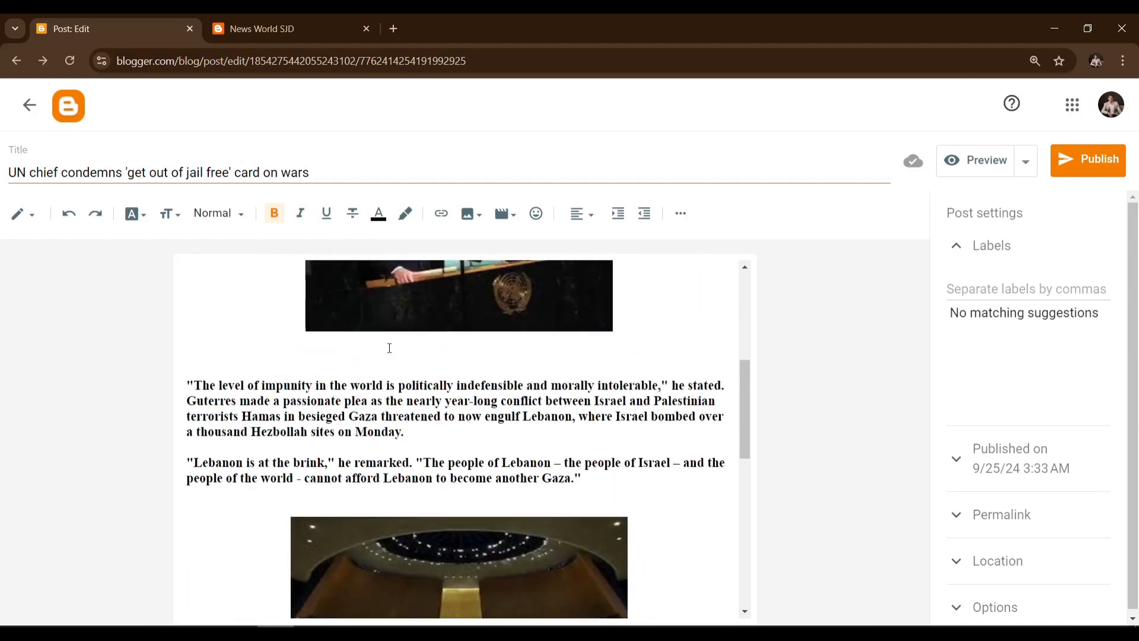
Preview the post, closing a covering pop-up ad and the 'Want to be happy' notification
click(962, 163)
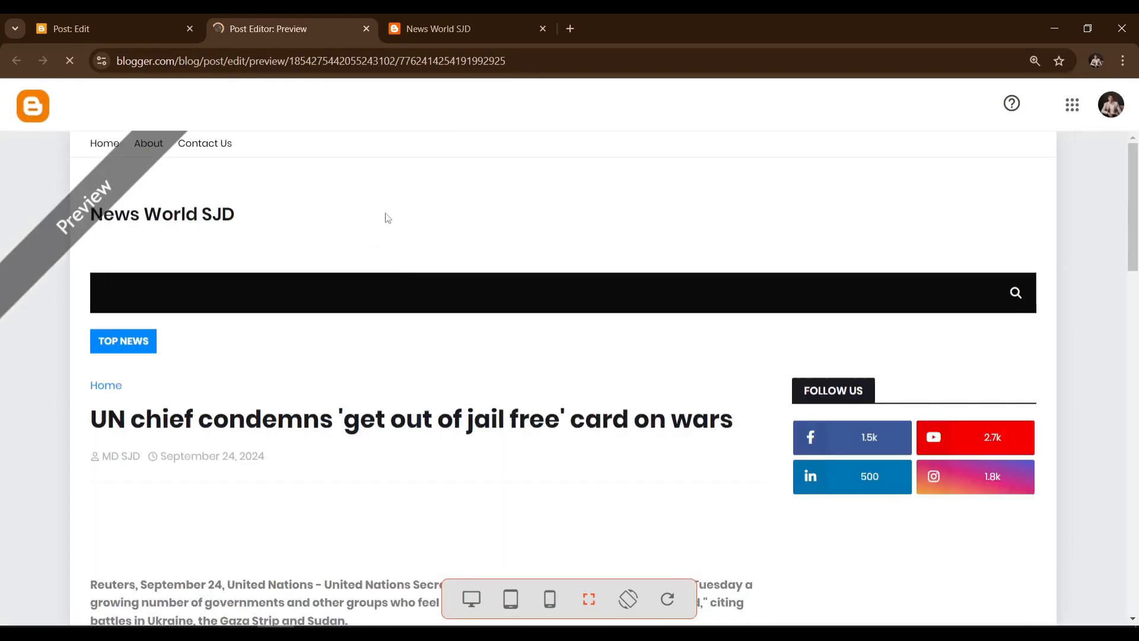
scroll(368, 338, down, 5)
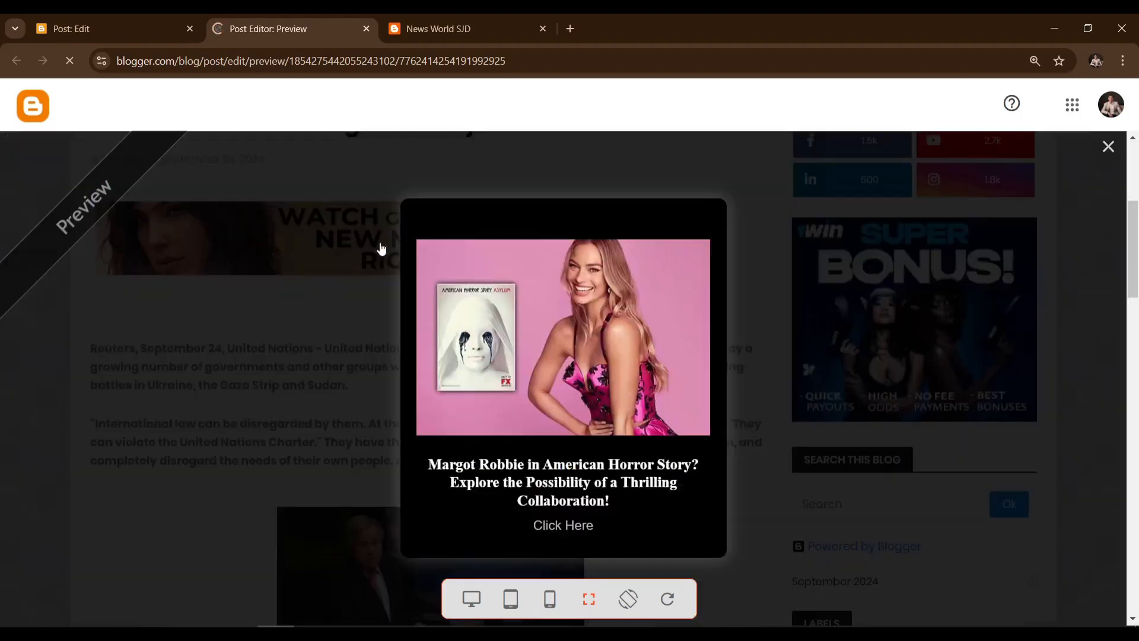
scroll(323, 308, down, 1)
click(1077, 148)
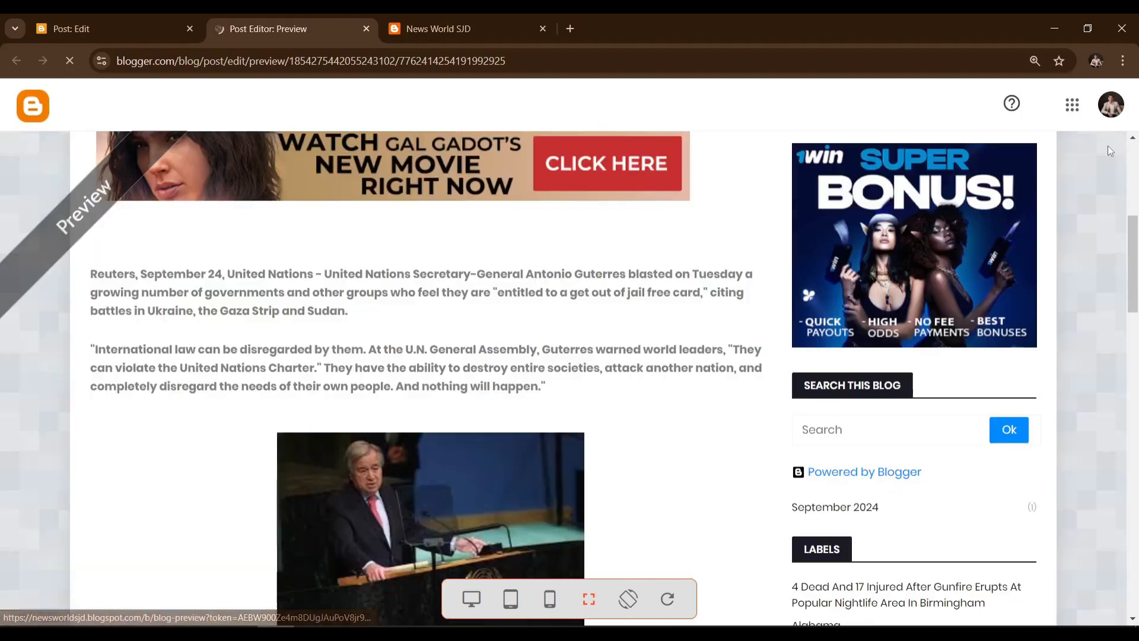
scroll(315, 239, up, 1)
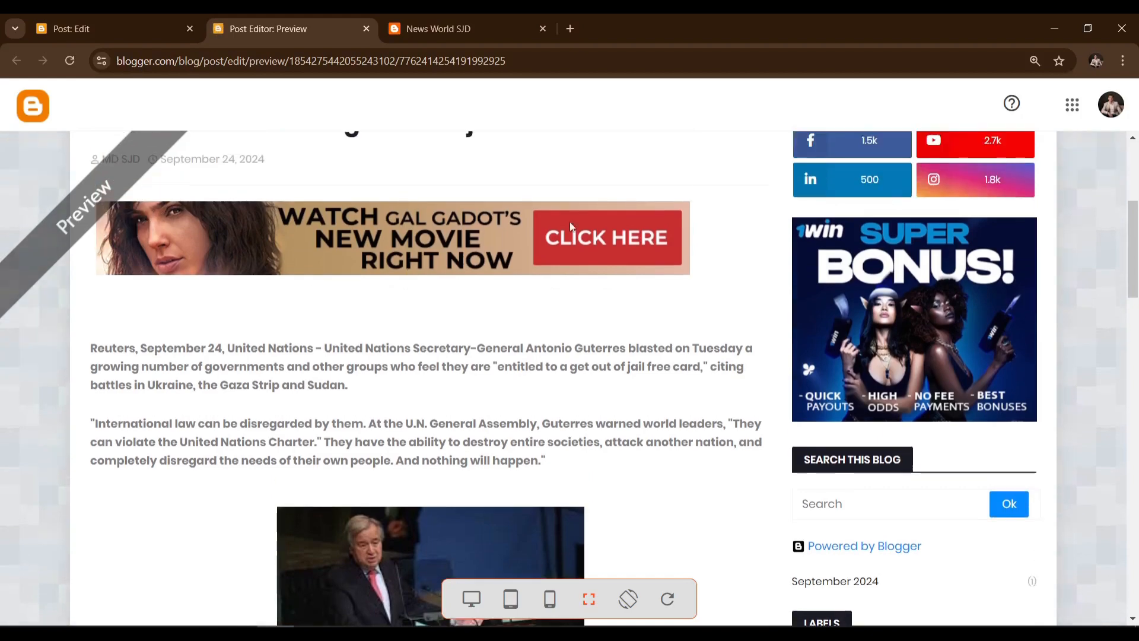
scroll(303, 293, down, 3)
scroll(446, 263, down, 10)
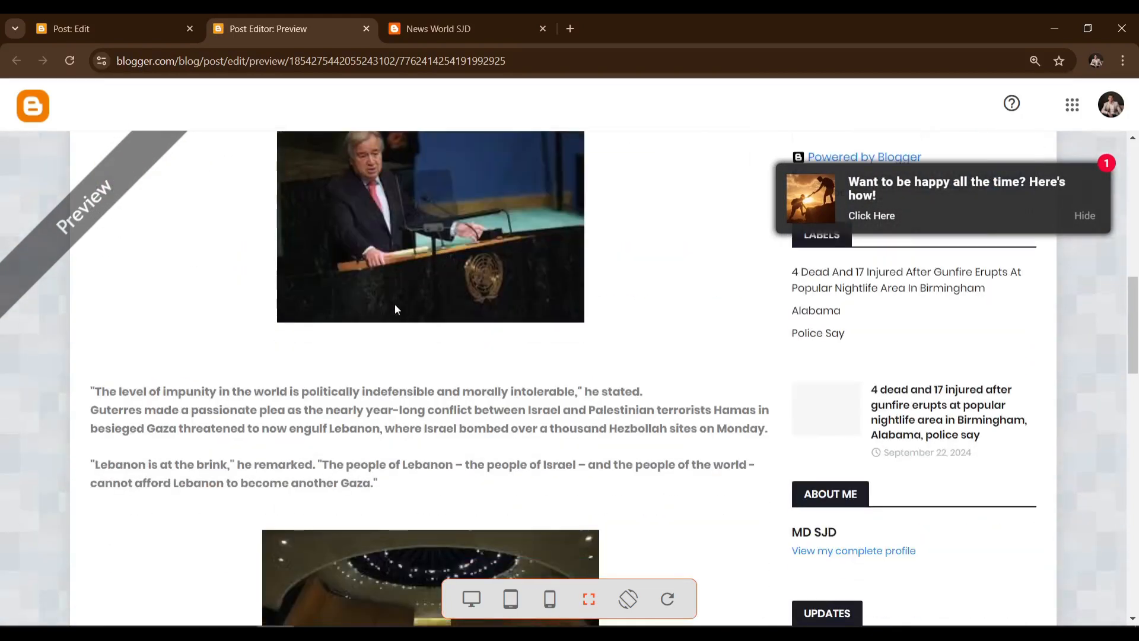
scroll(365, 336, up, 3)
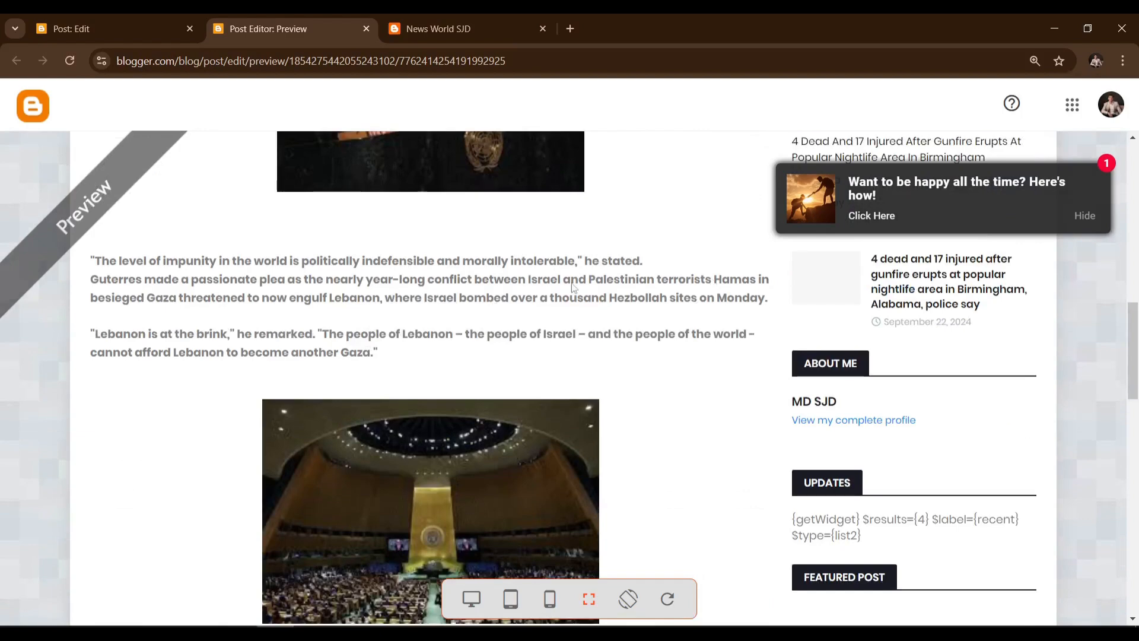
click(1084, 216)
Scroll through the rest of the preview, closing the Netflix and Saw X ad pop-ups
scroll(304, 309, down, 1)
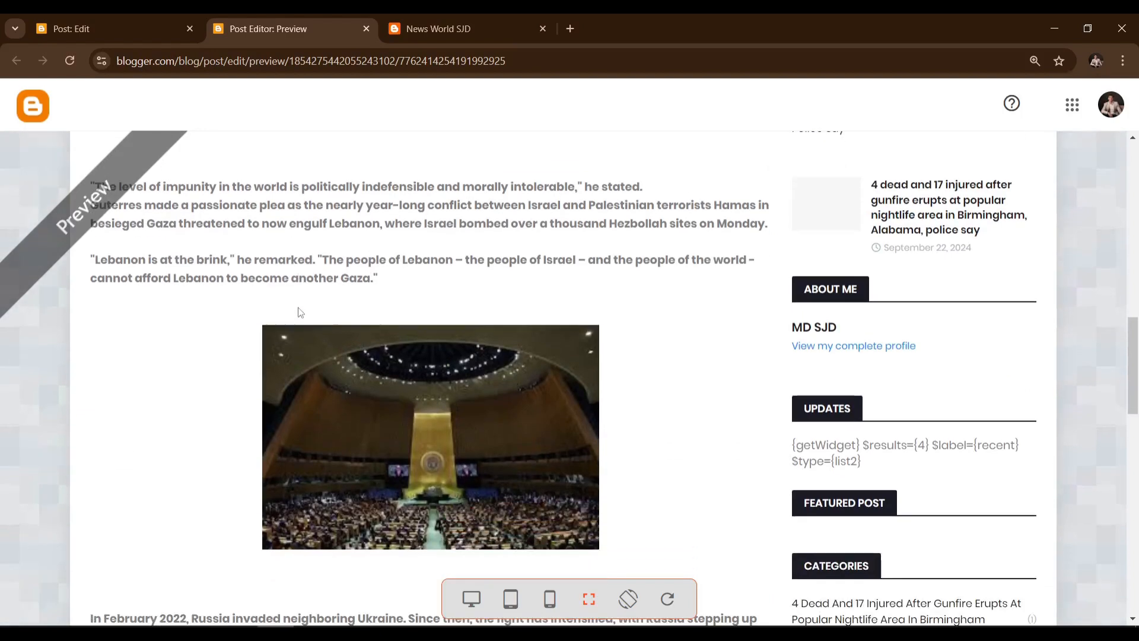
scroll(266, 309, up, 2)
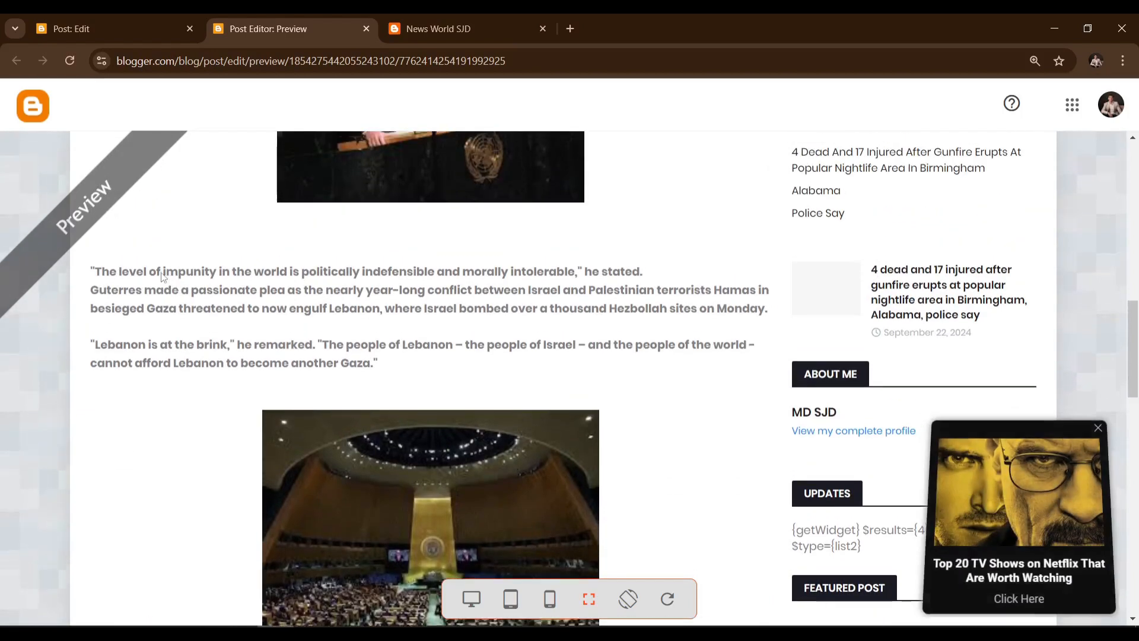
click(1102, 422)
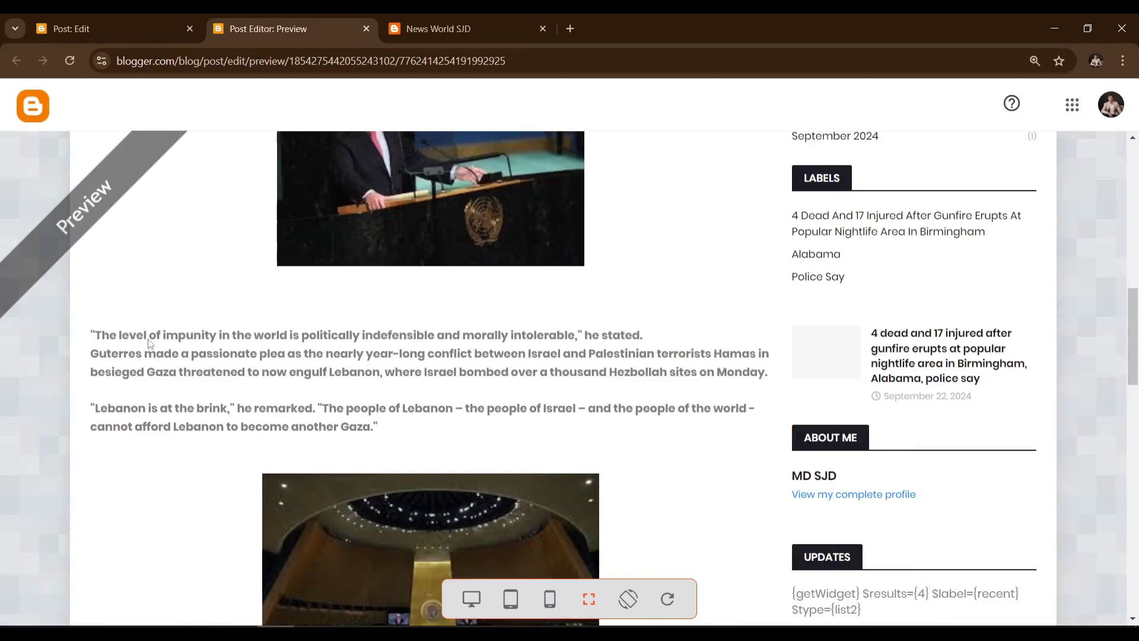
scroll(237, 295, down, 2)
scroll(236, 295, down, 5)
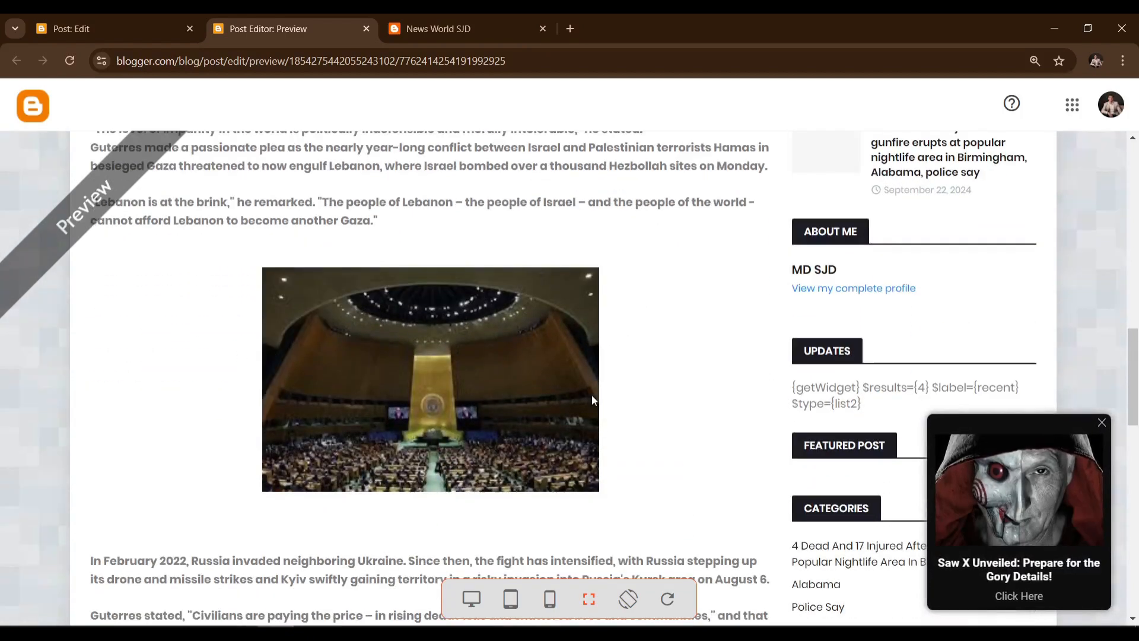
scroll(137, 319, down, 6)
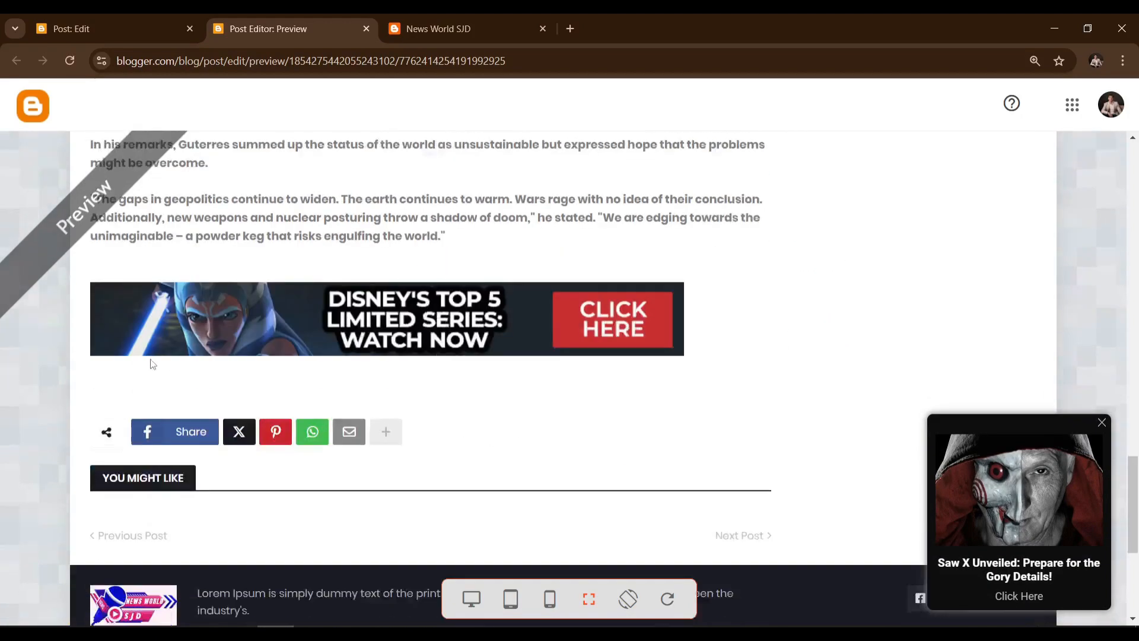
scroll(209, 379, up, 2)
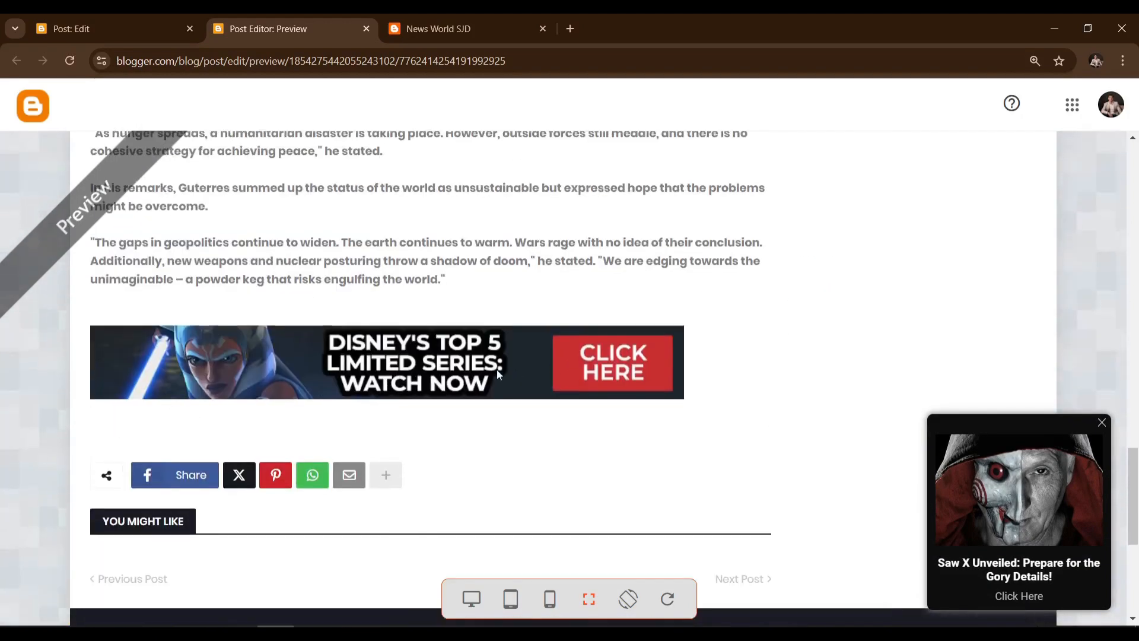
scroll(354, 381, up, 8)
scroll(354, 376, up, 13)
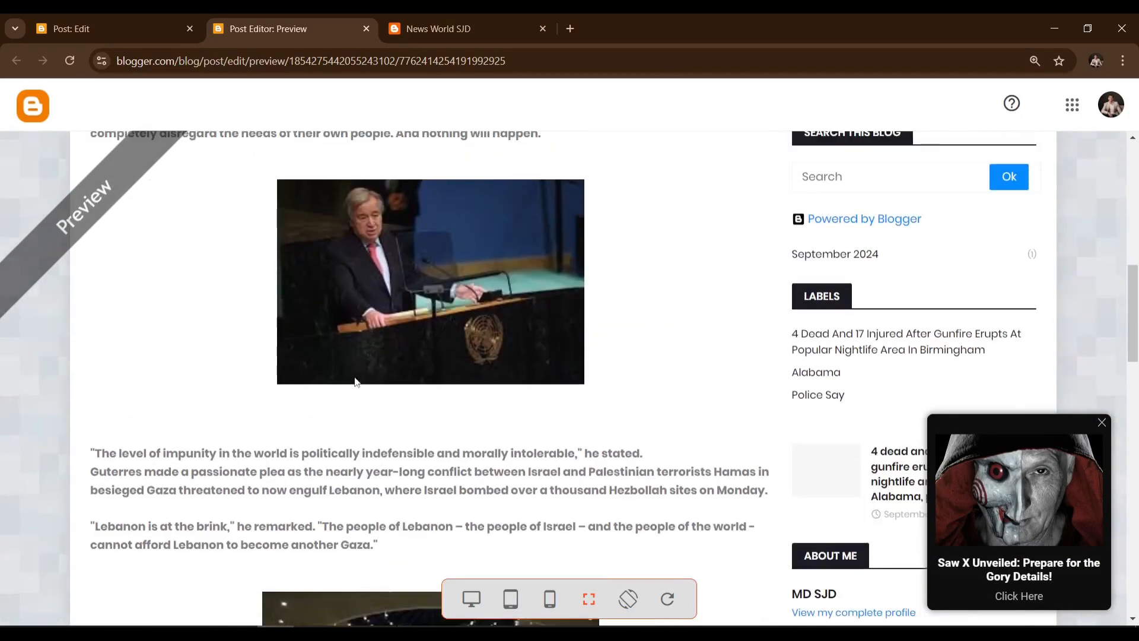
click(1100, 424)
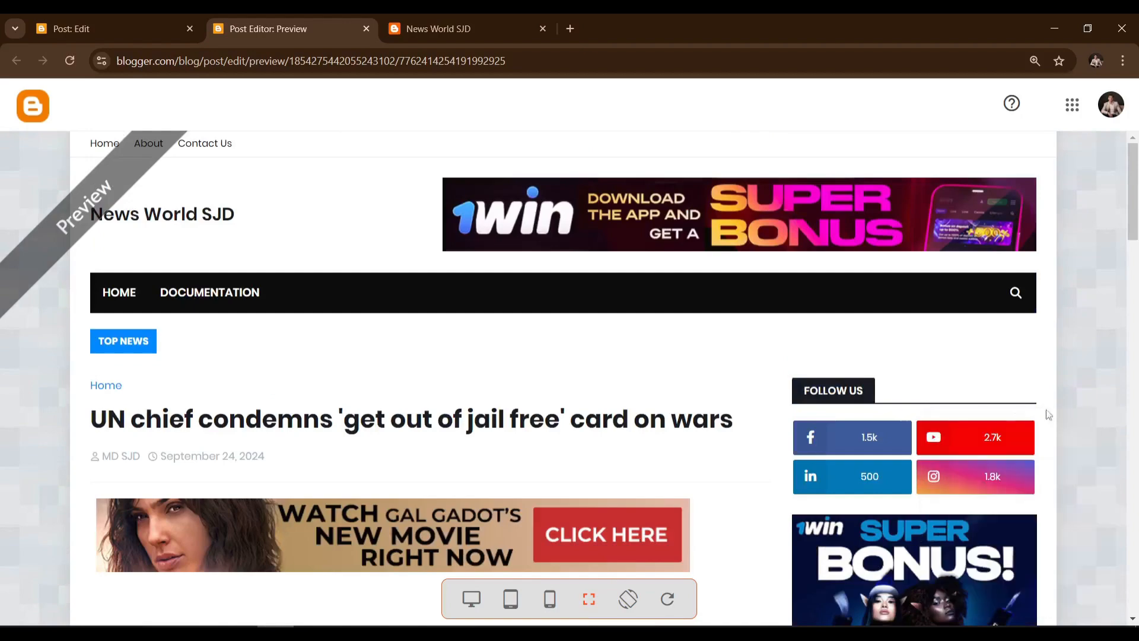
Return to the post editor and publish the UN chief post, confirming the Publish dialog
click(175, 27)
scroll(439, 391, down, 5)
scroll(439, 391, down, 5)
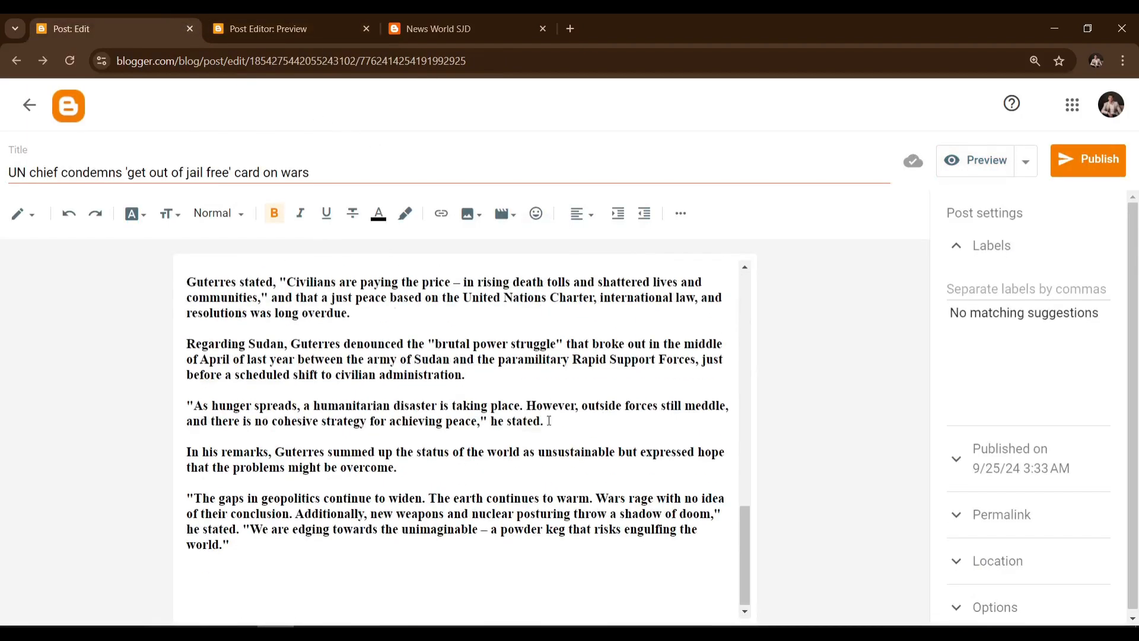
scroll(555, 422, up, 10)
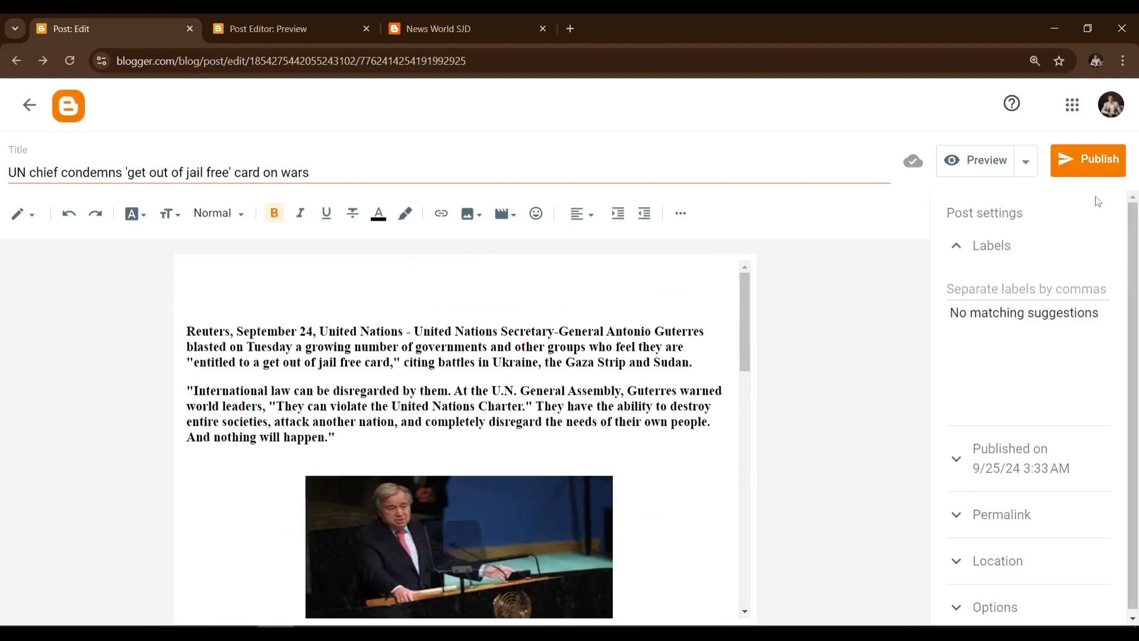
click(1074, 160)
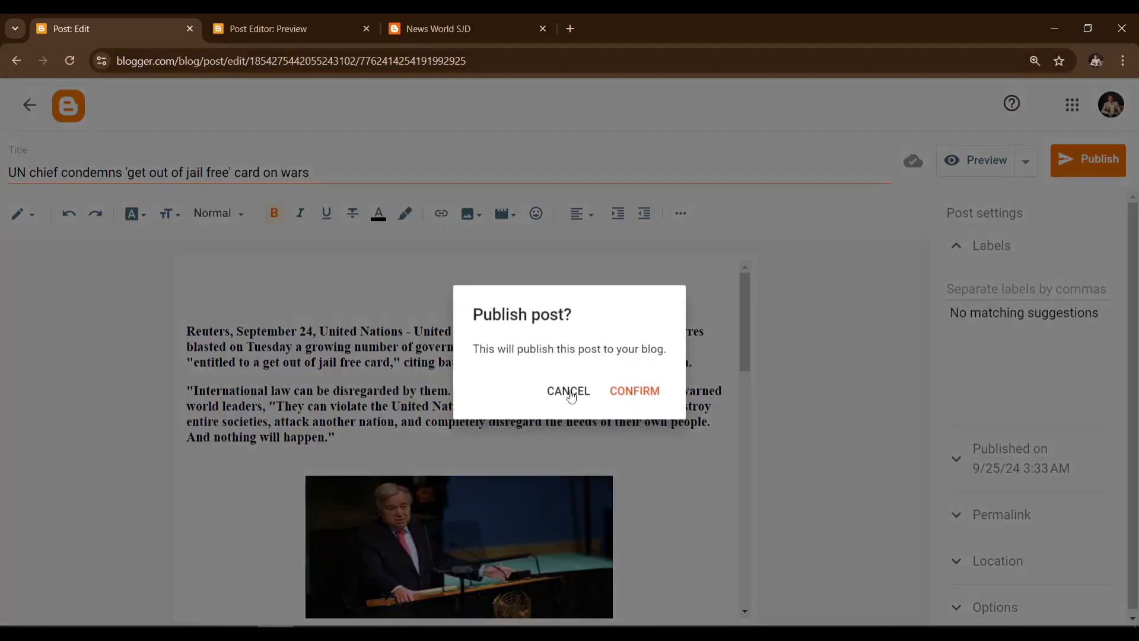
click(634, 392)
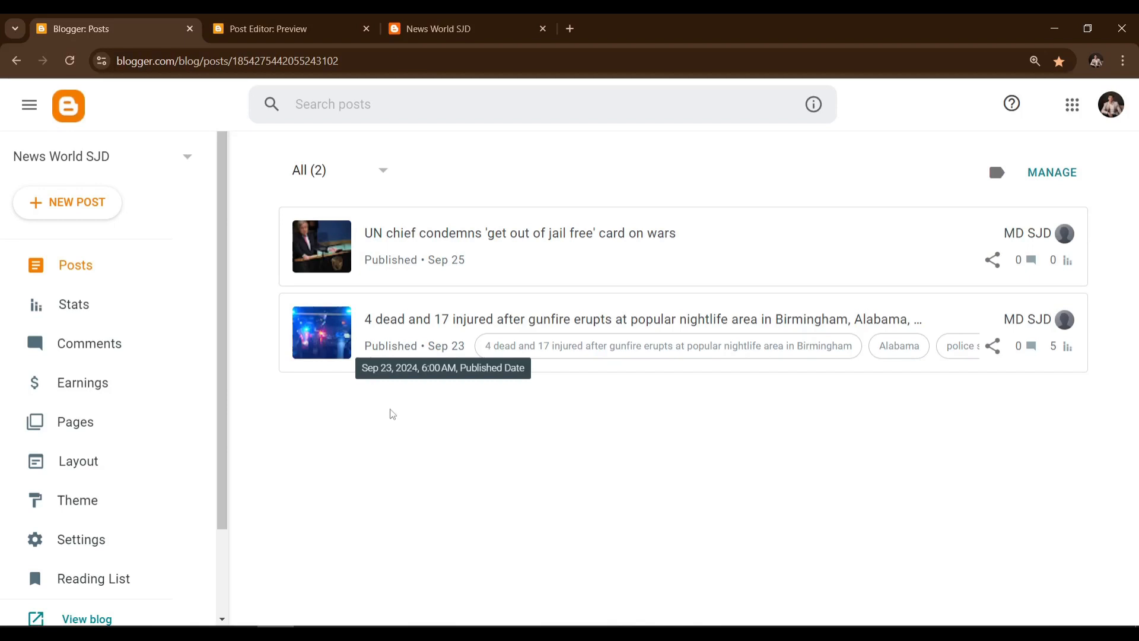
mouse_move(448, 350)
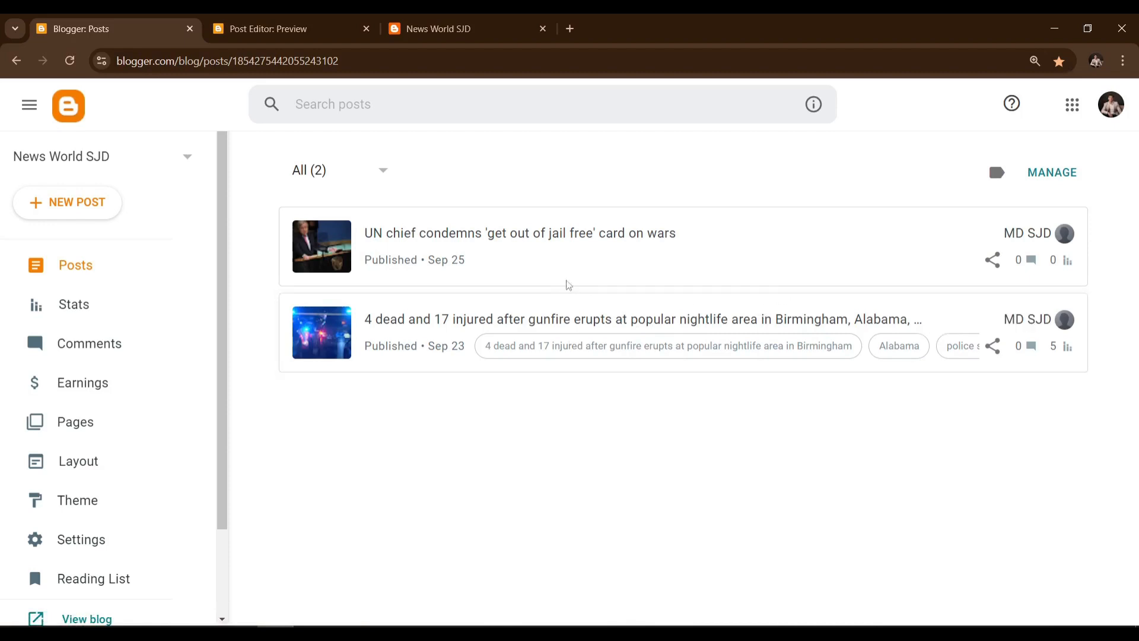
mouse_move(534, 274)
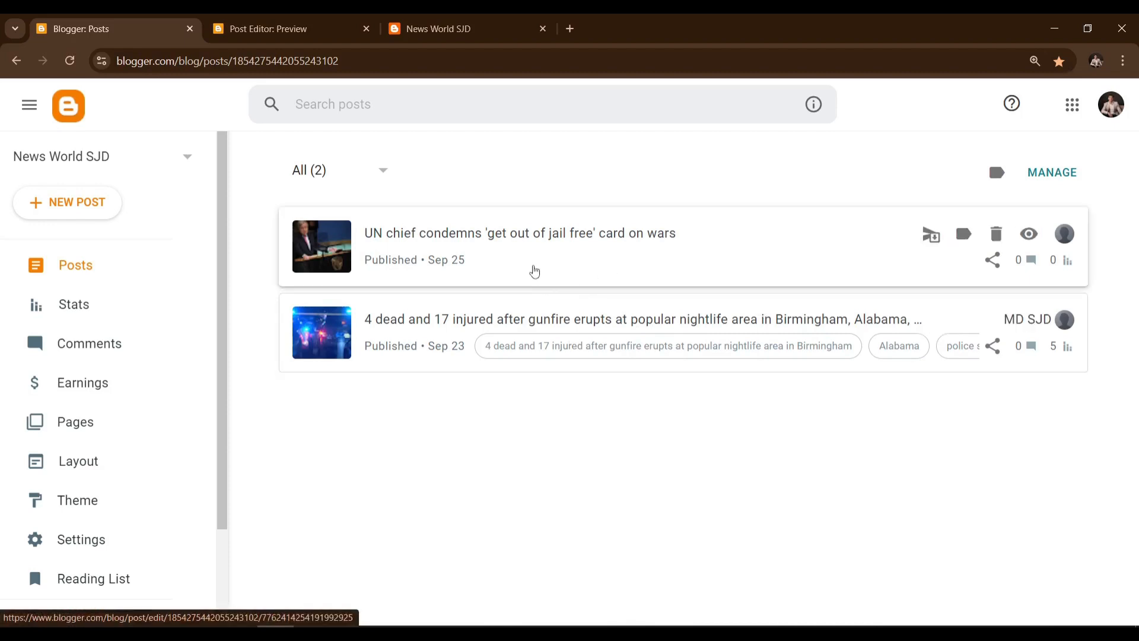